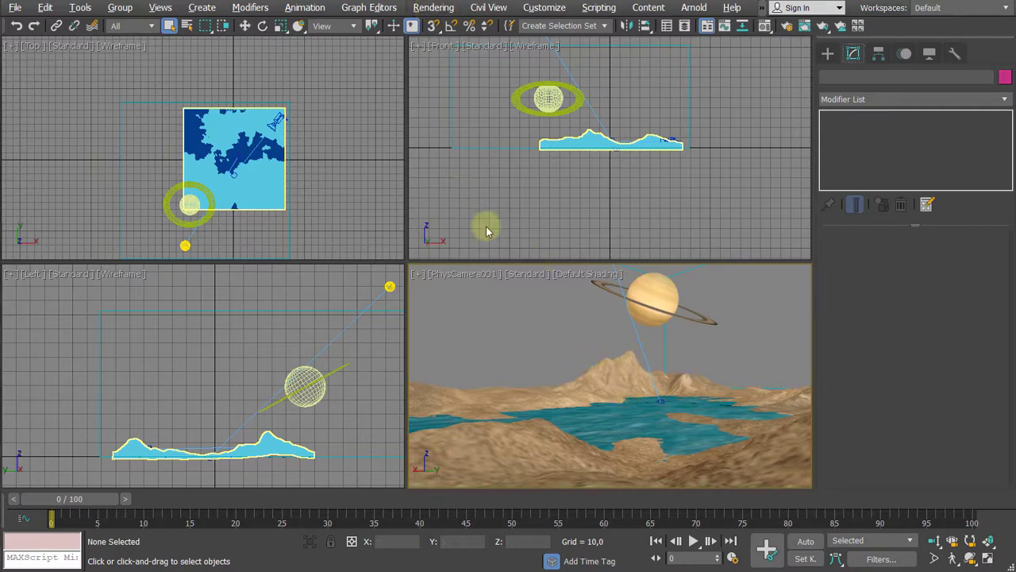
- Examine the scene's background, environment map, global lighting and exposure control settings in Environment and Effects
key(8)
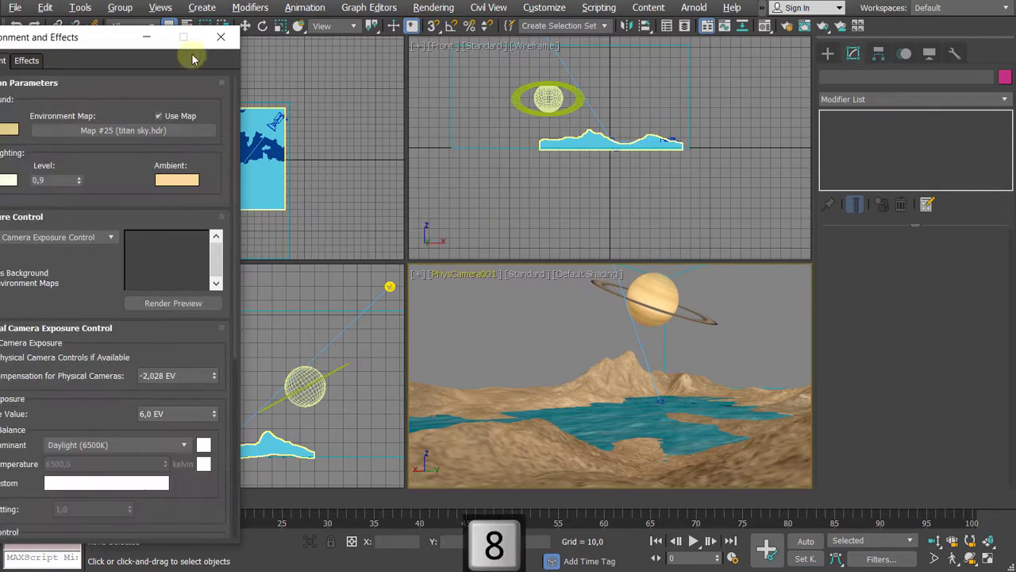
drag(87, 32, 228, 49)
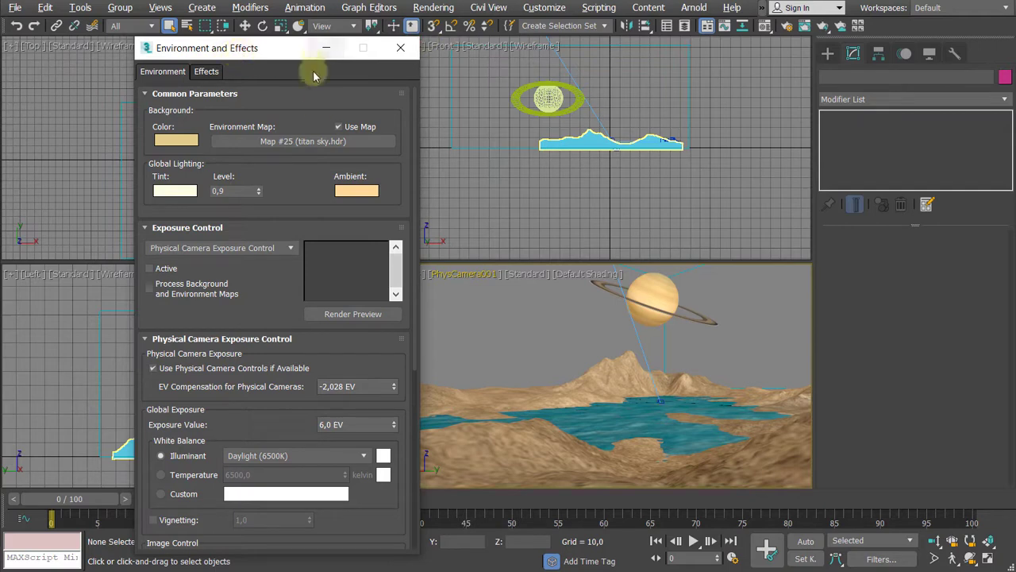
click(310, 145)
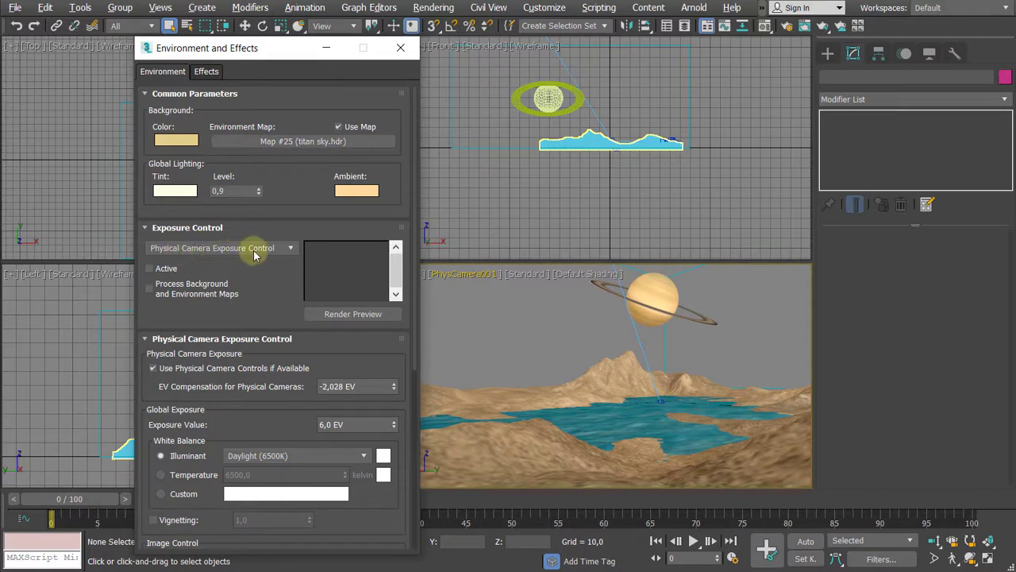
drag(267, 49, 193, 34)
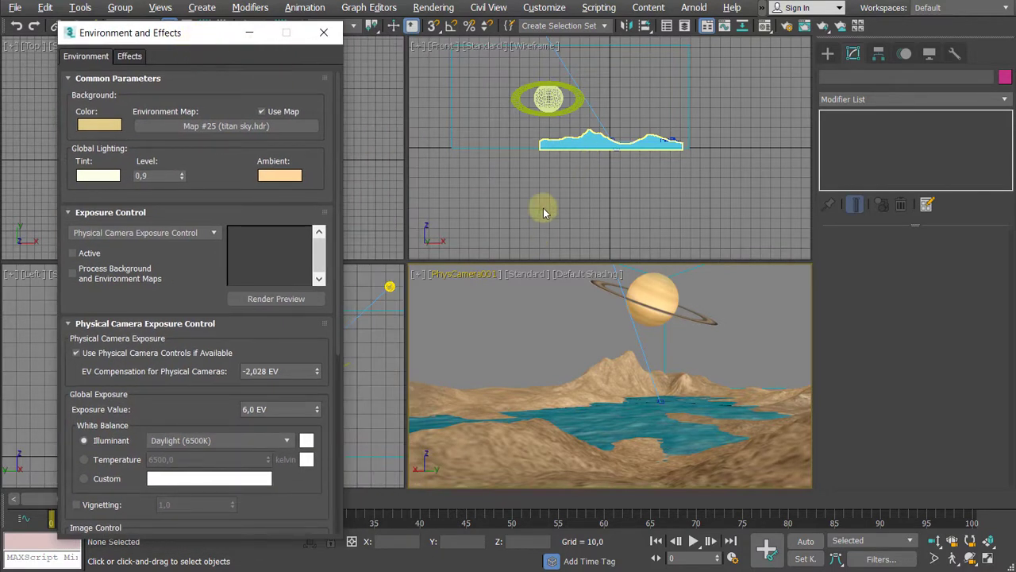
- Open the render setup and render the physical camera view with the ART Renderer
click(491, 209)
key(F10)
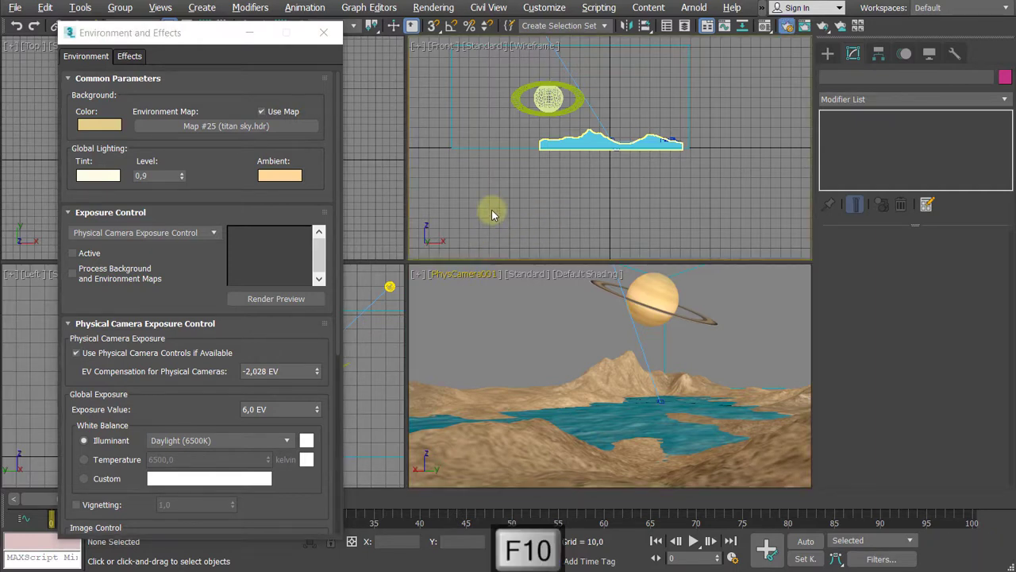
drag(194, 41, 395, 58)
click(491, 92)
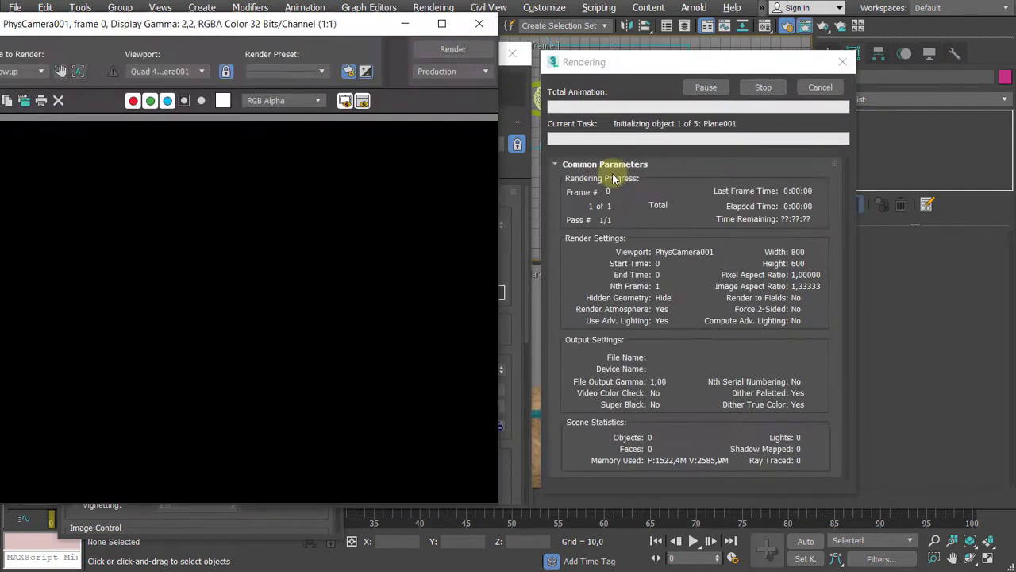
drag(335, 30, 434, 41)
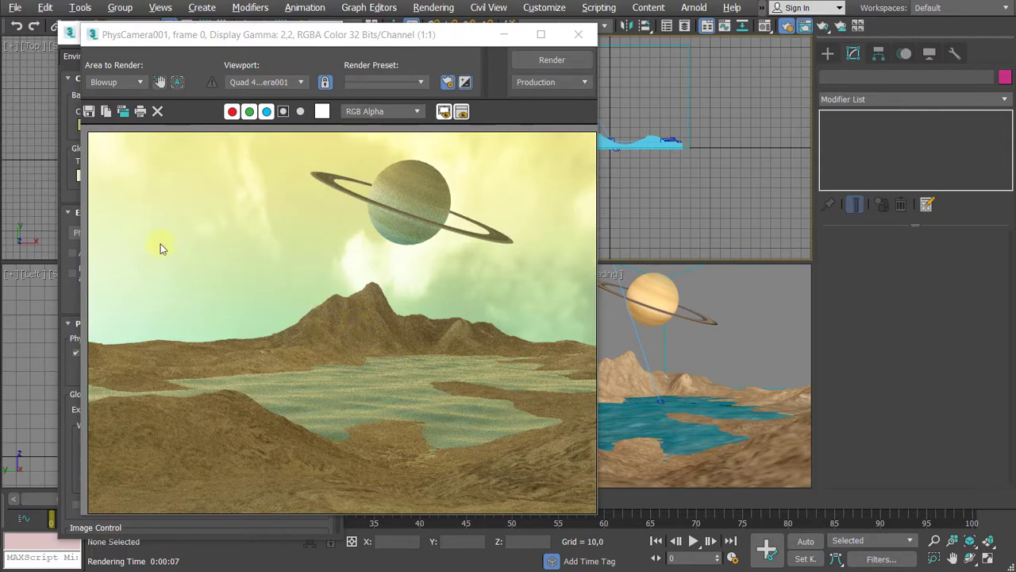
- Change the area to render from Blowup to View and render the camera view again
click(139, 83)
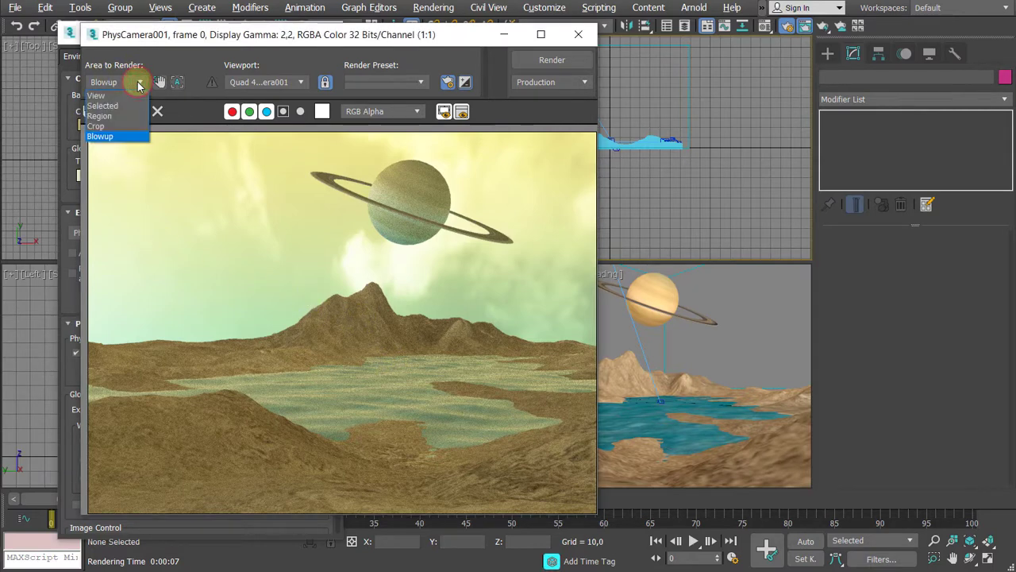
click(97, 96)
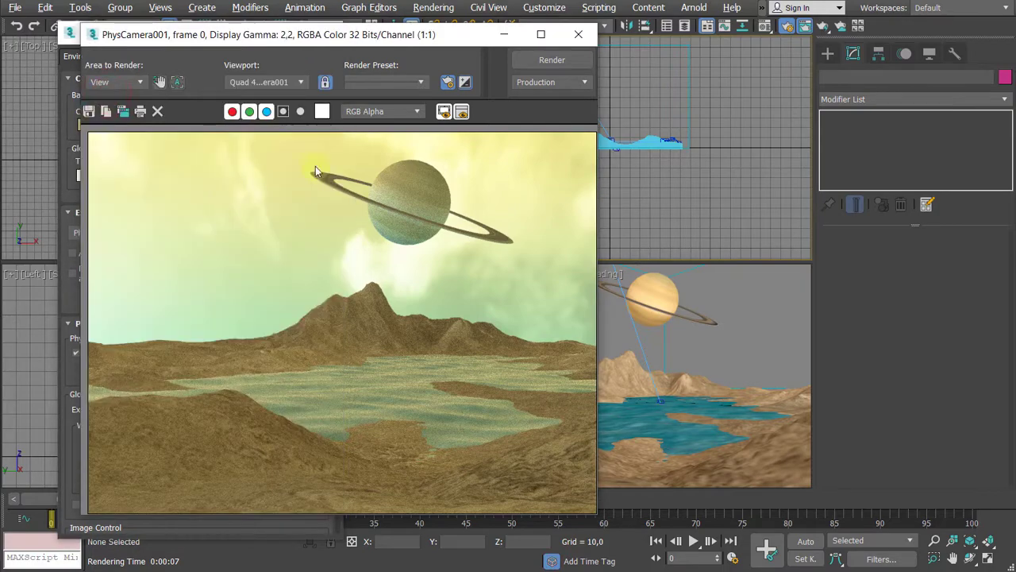
drag(416, 36, 382, 38)
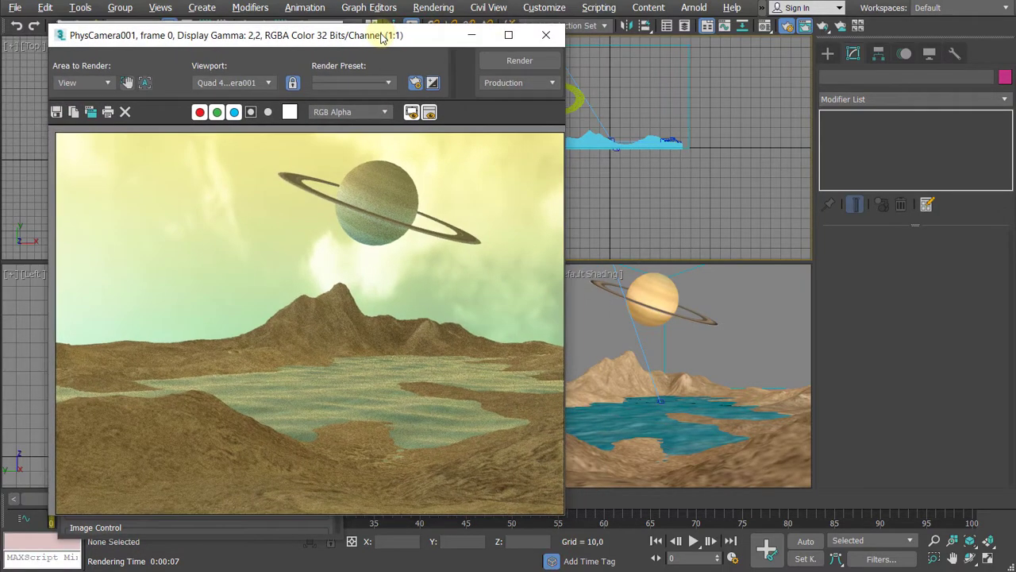
click(519, 61)
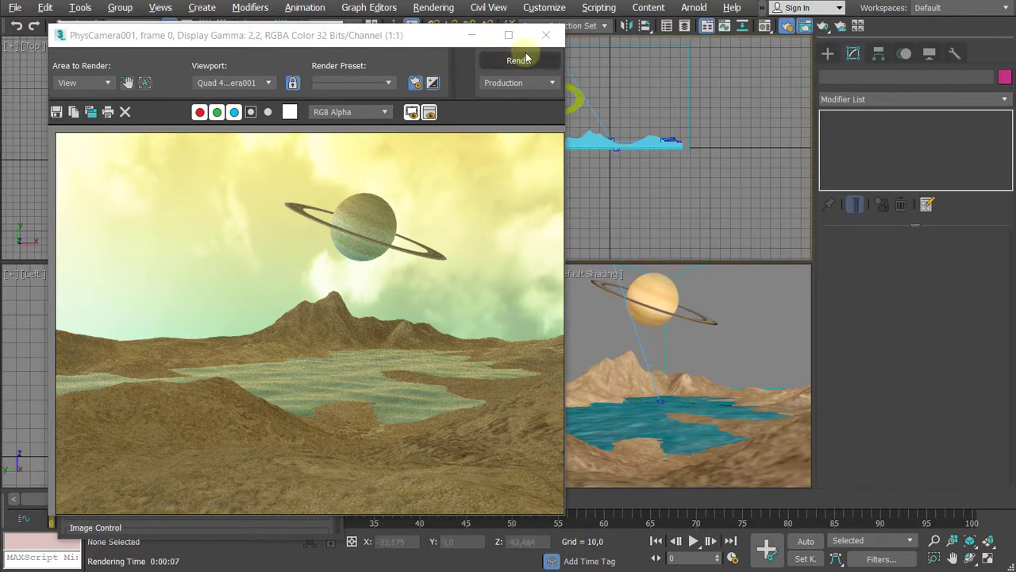
- Close the rendered frame and show safe frames in the physical camera viewport
click(545, 35)
click(726, 351)
key(shift+f)
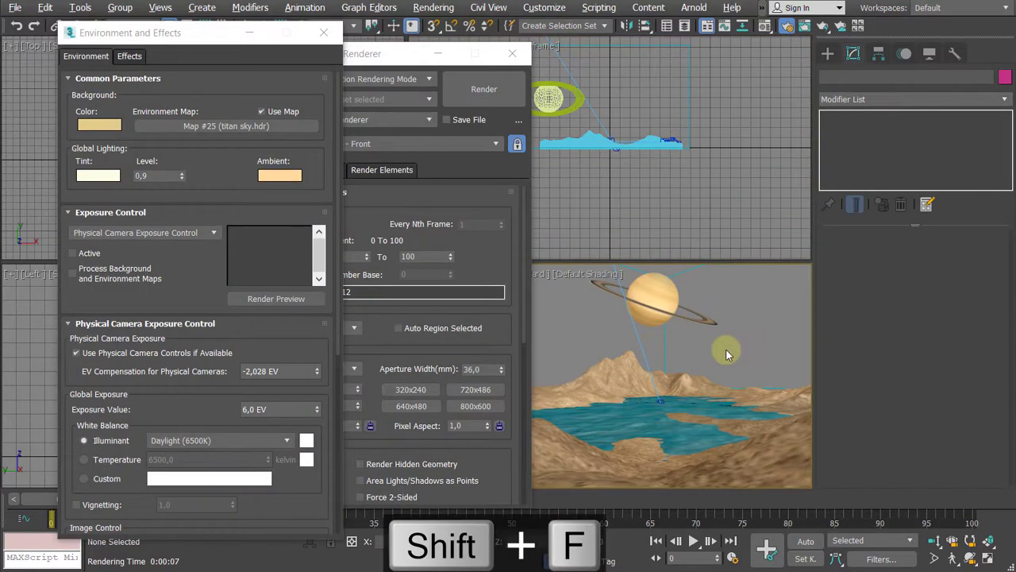
- Set the render output size to the HDTV (video) preset with a width of 800
drag(376, 56, 226, 50)
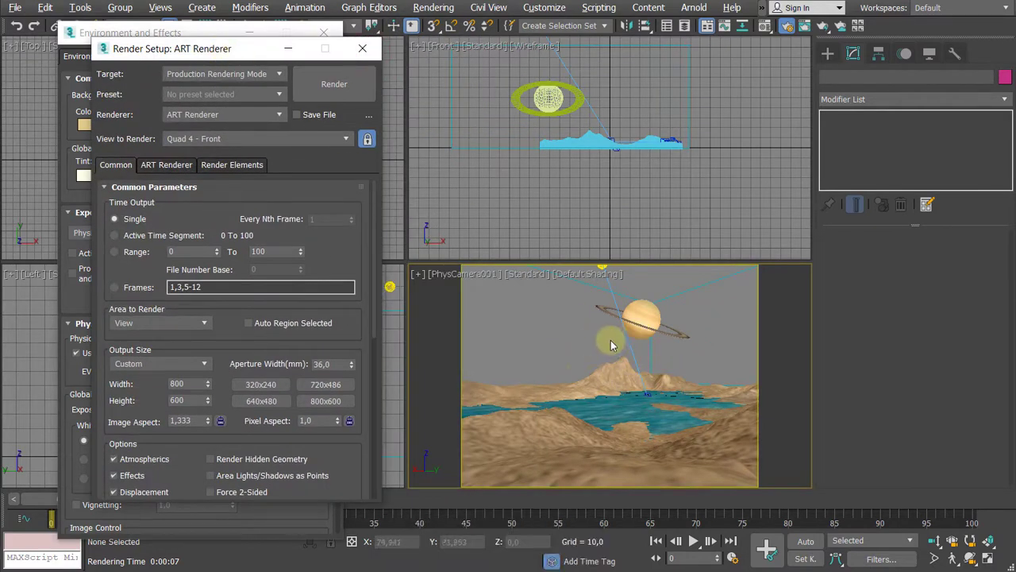
mouse_move(174, 52)
mouse_down()
mouse_move(219, 40)
mouse_move(165, 37)
mouse_up()
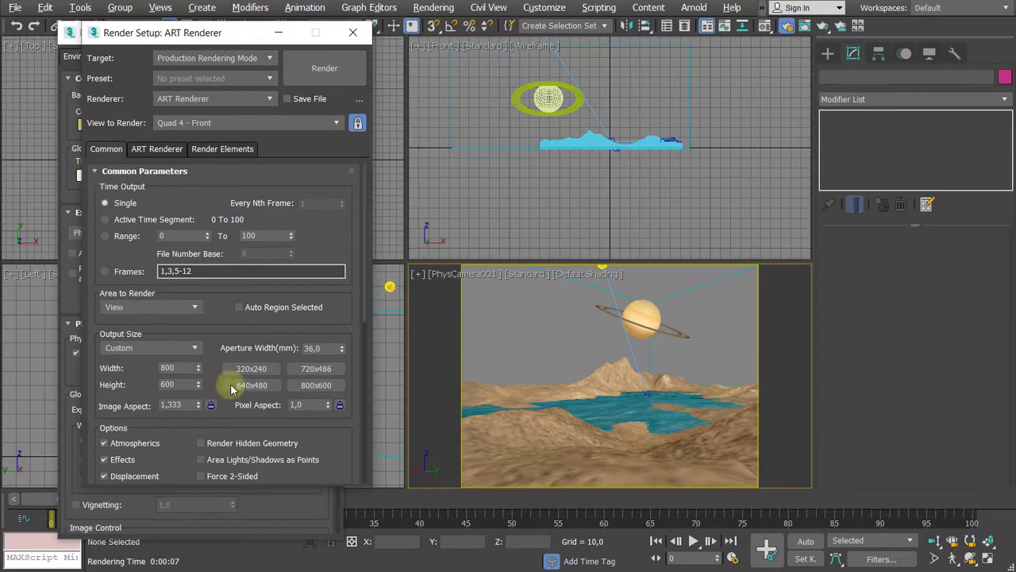
click(135, 348)
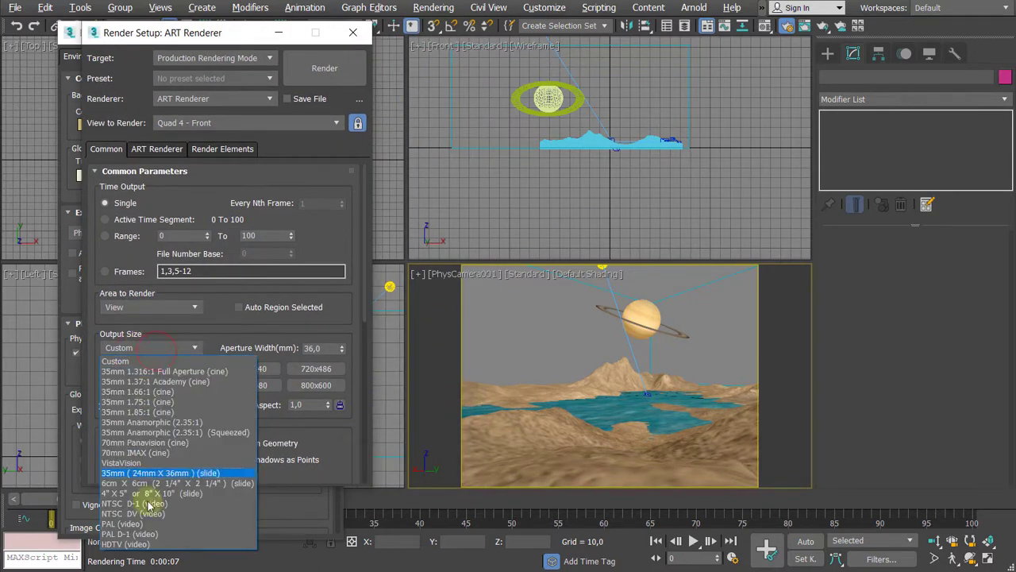
click(127, 543)
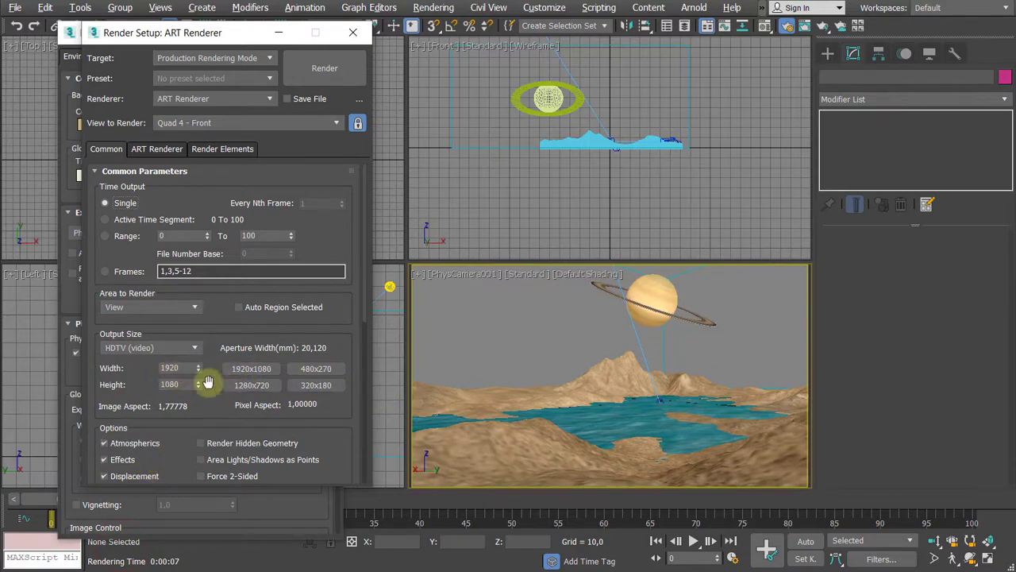
double_click(171, 367)
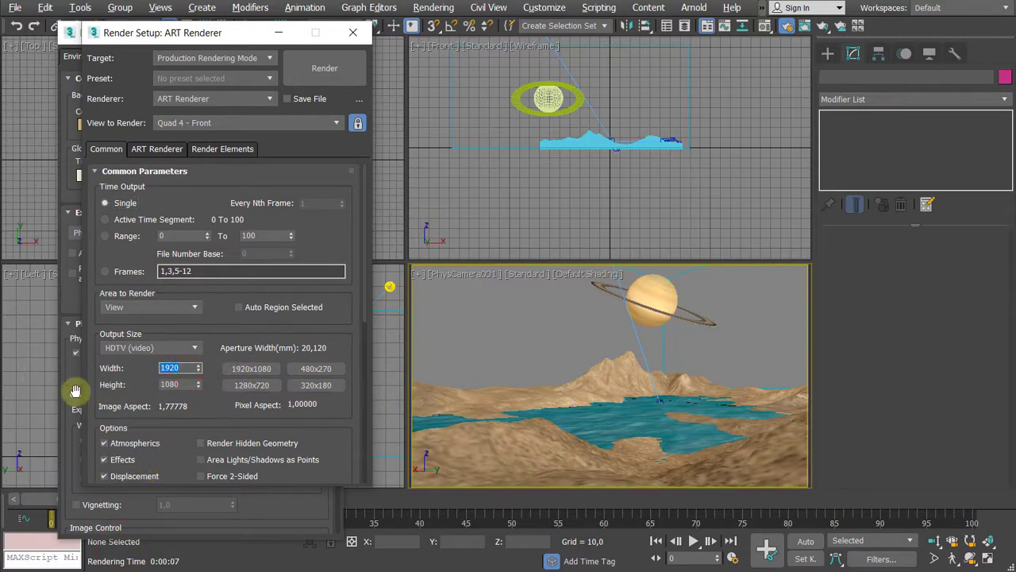
text(800)
key(Return)
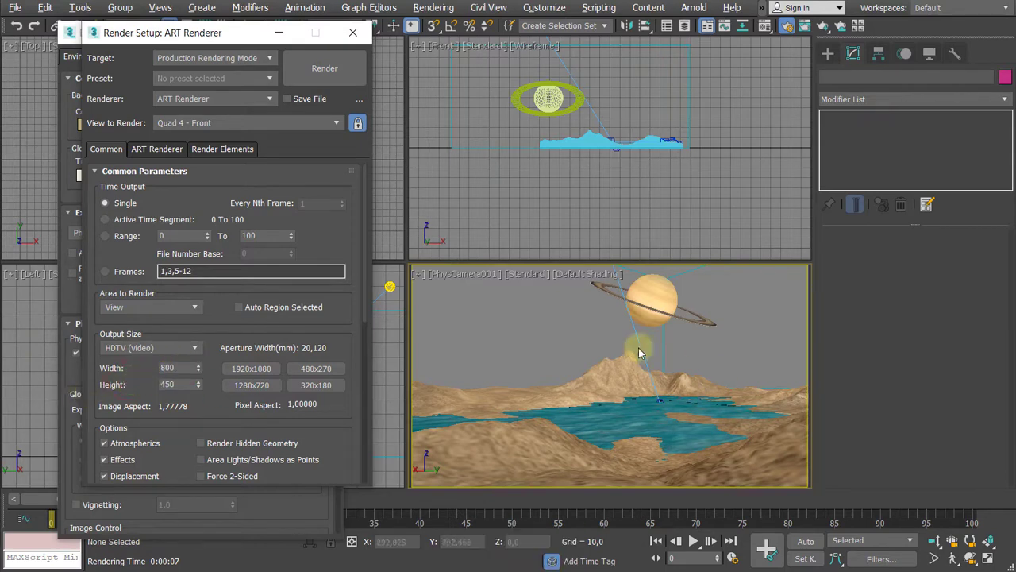
- Render the camera view at the HDTV output proportions and close the rendered frame
click(325, 68)
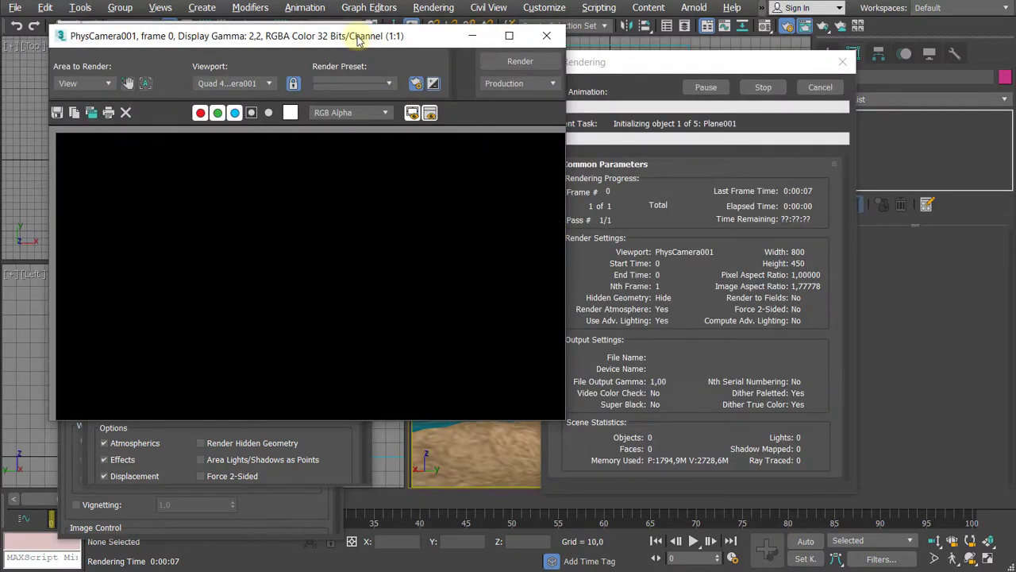
drag(354, 39, 364, 59)
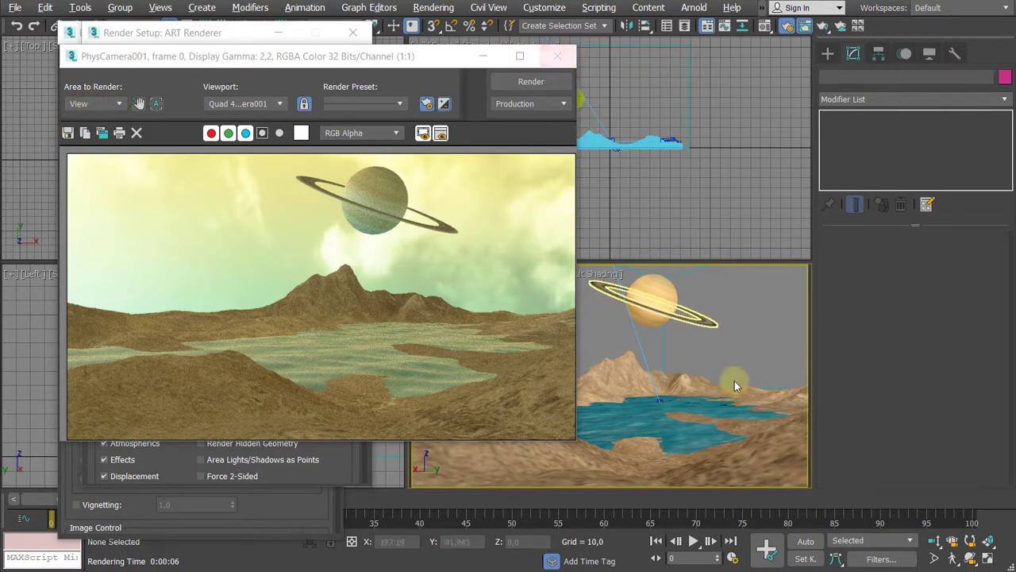
click(557, 56)
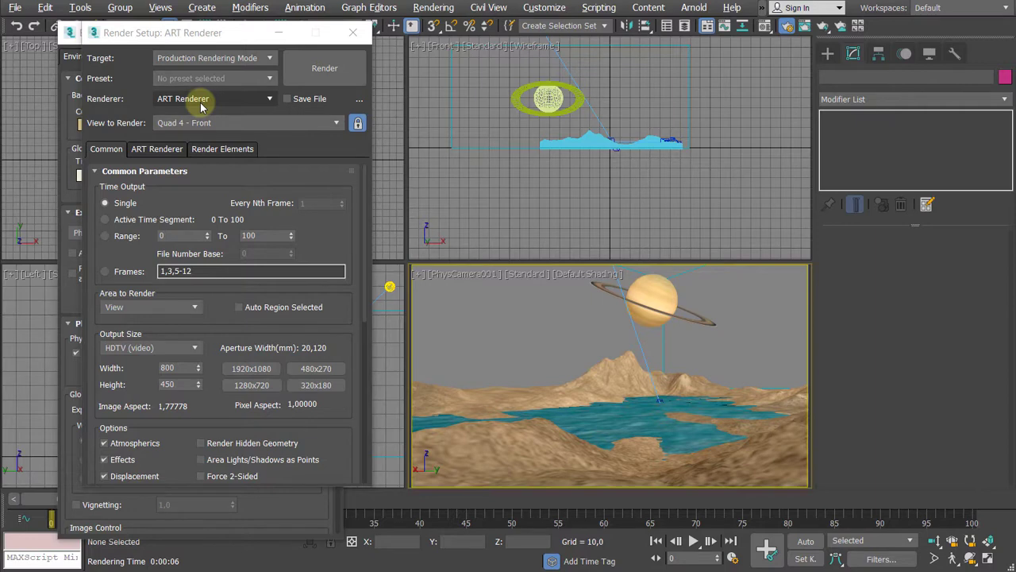
- Close the Environment and Effects and Render Setup dialogs
drag(225, 34, 147, 62)
click(193, 33)
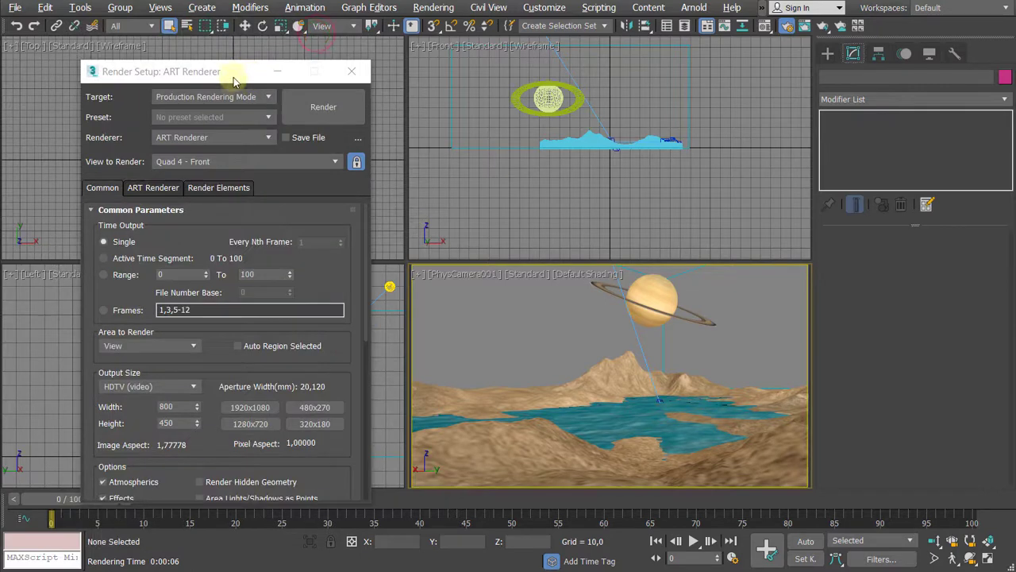
click(352, 71)
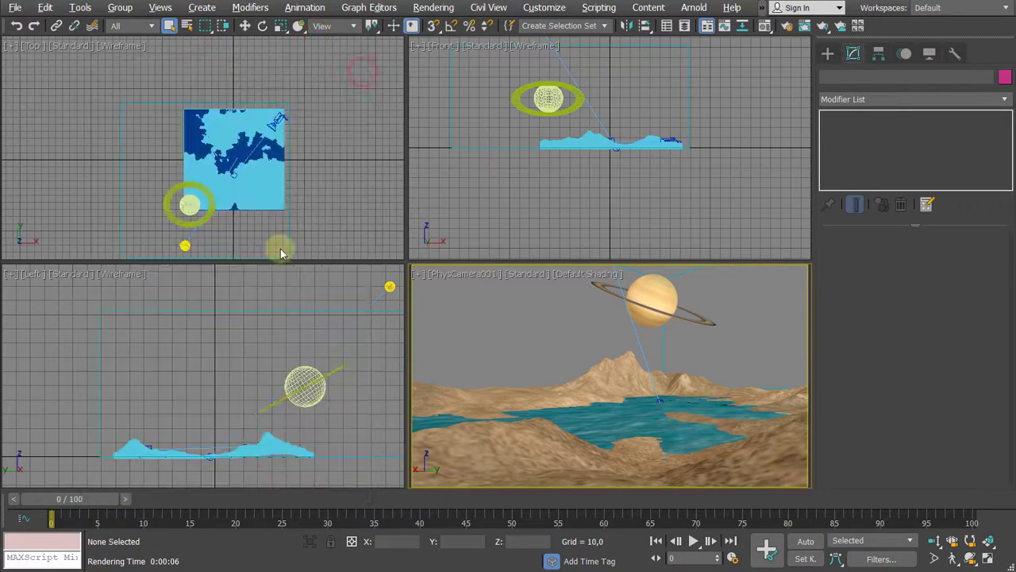
- Select the photometric target light and examine its shadow and distribution parameters
click(387, 285)
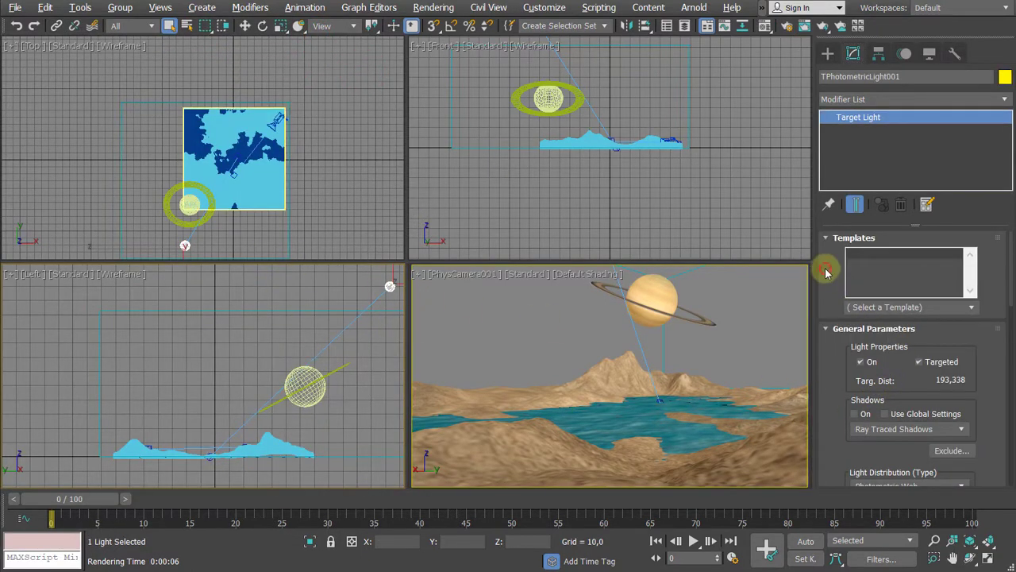
drag(826, 272, 832, 238)
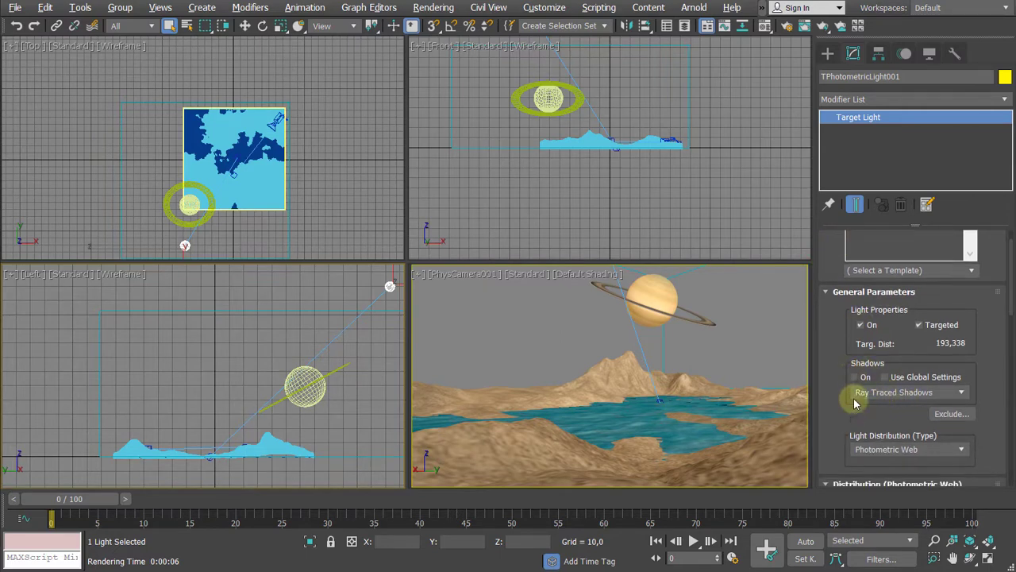
drag(844, 394, 844, 238)
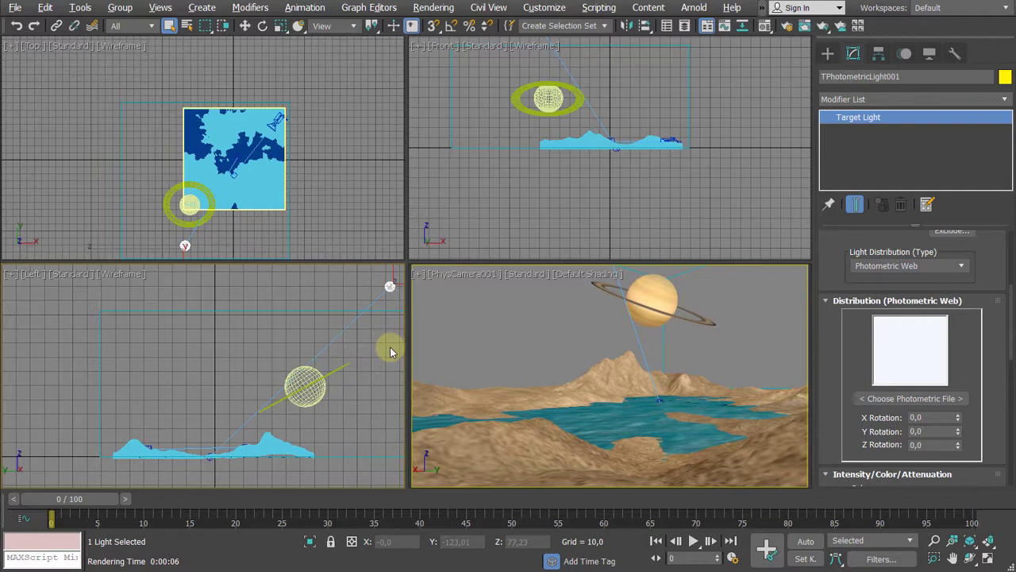
- Reopen the render setup and switch the renderer to Arnold
key(F10)
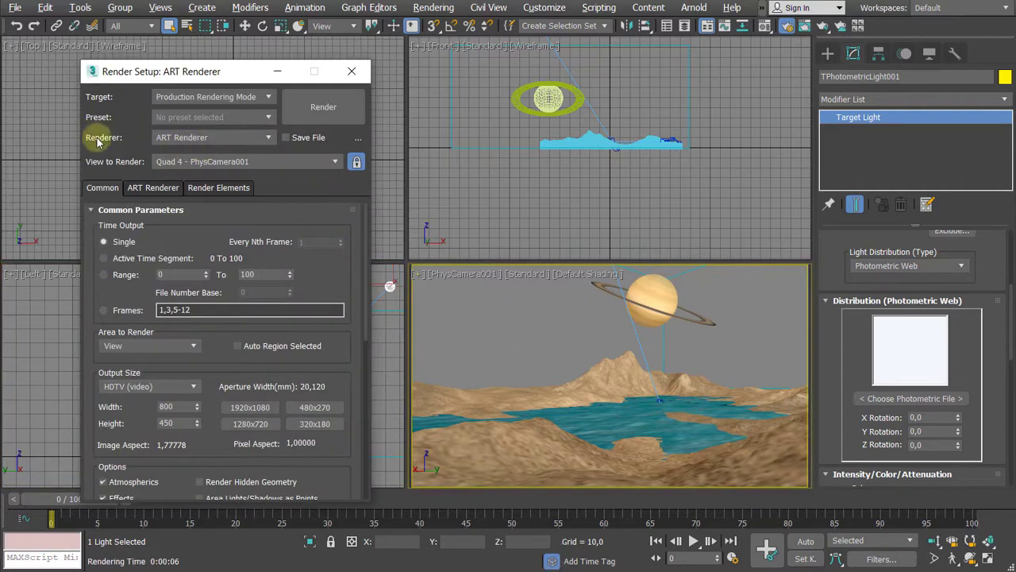
click(228, 139)
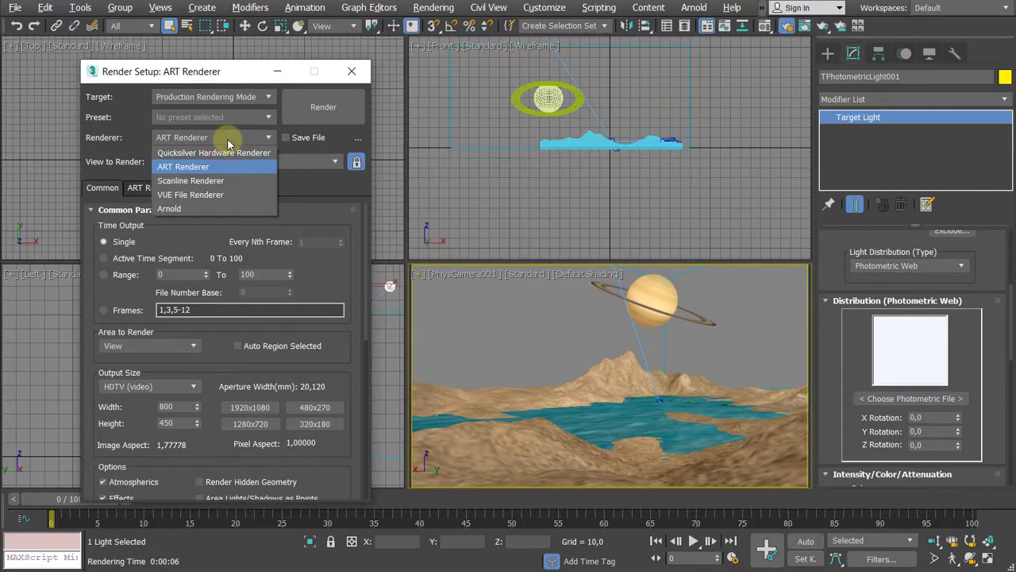
click(187, 209)
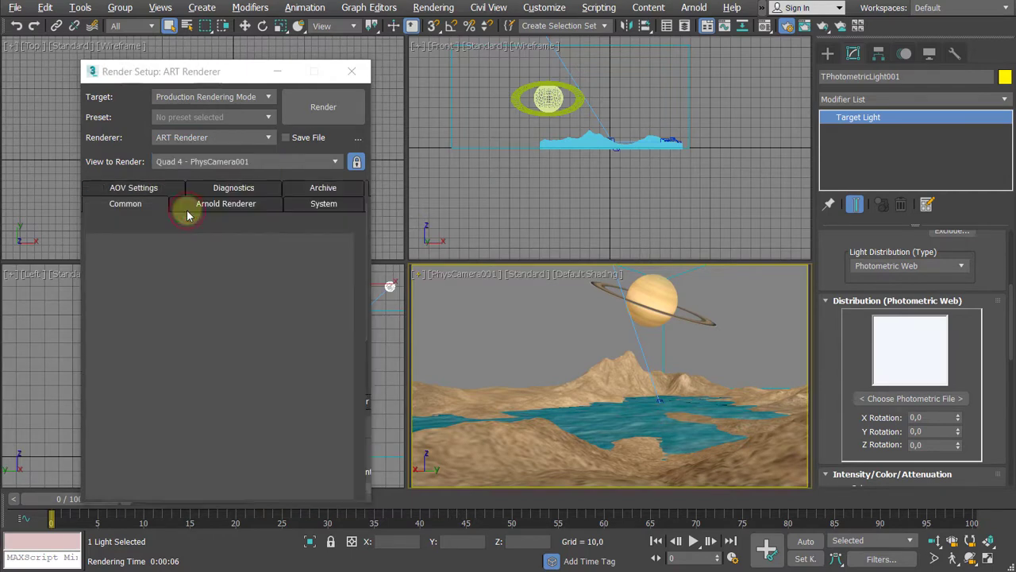
drag(214, 76, 202, 57)
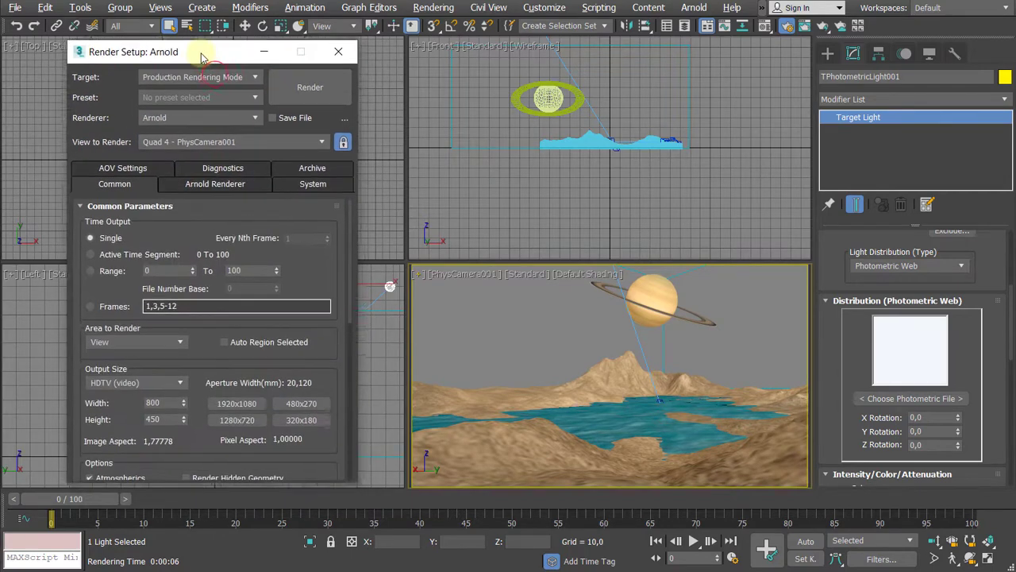
- Render the camera view with Arnold, and close the rendered frame and the render setup
click(306, 86)
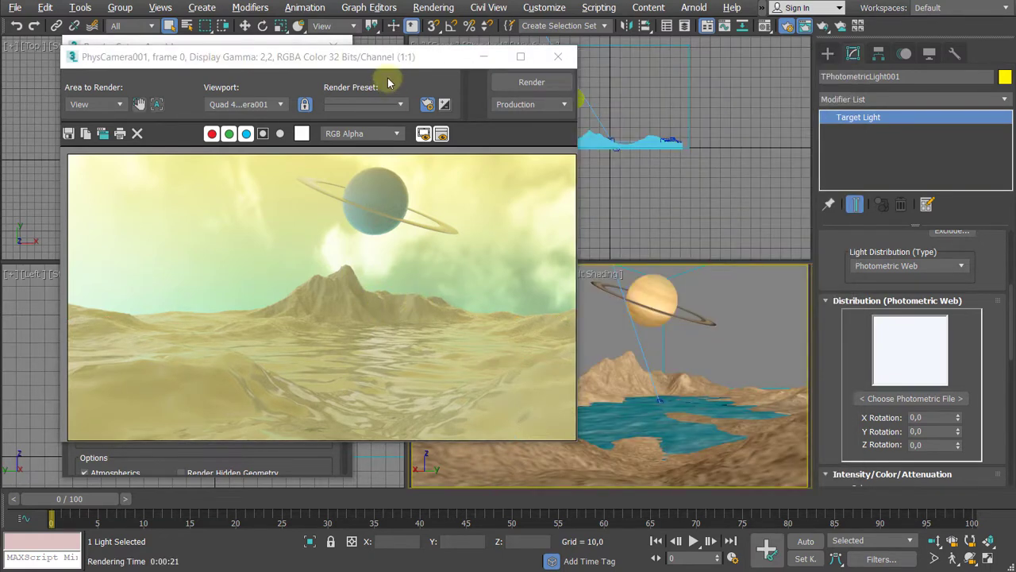
drag(405, 62, 377, 73)
click(526, 69)
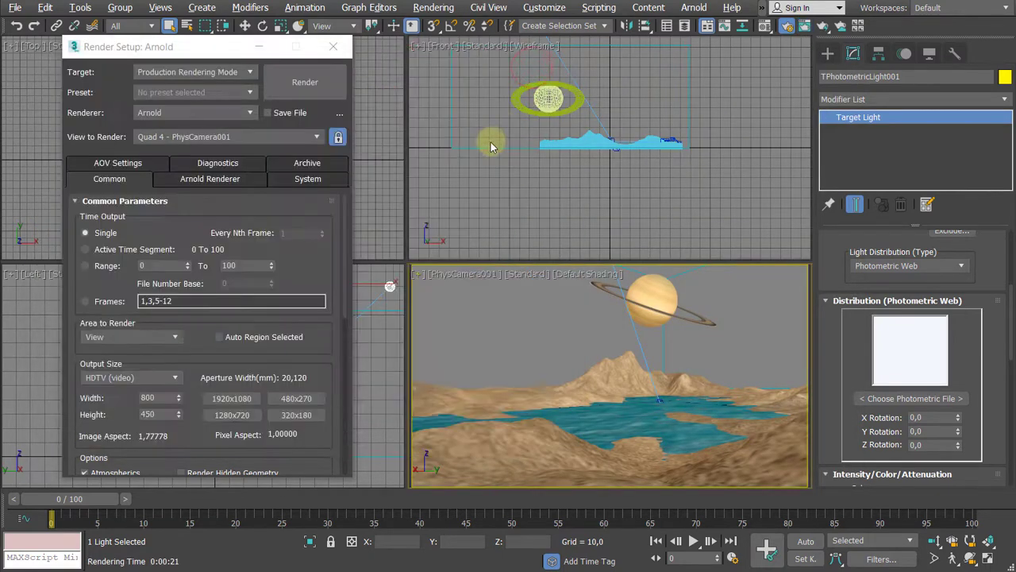
drag(190, 50, 170, 53)
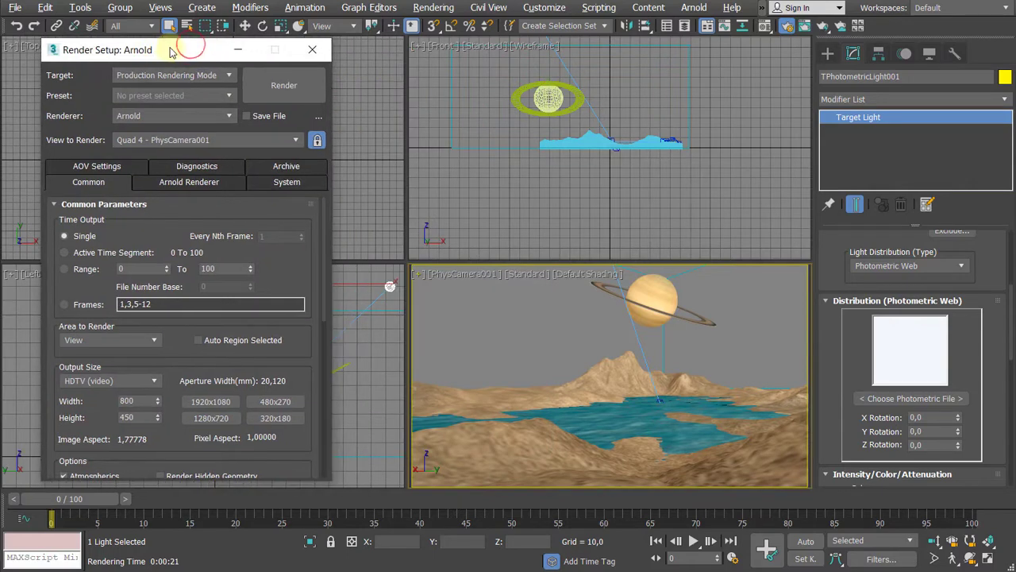
click(312, 49)
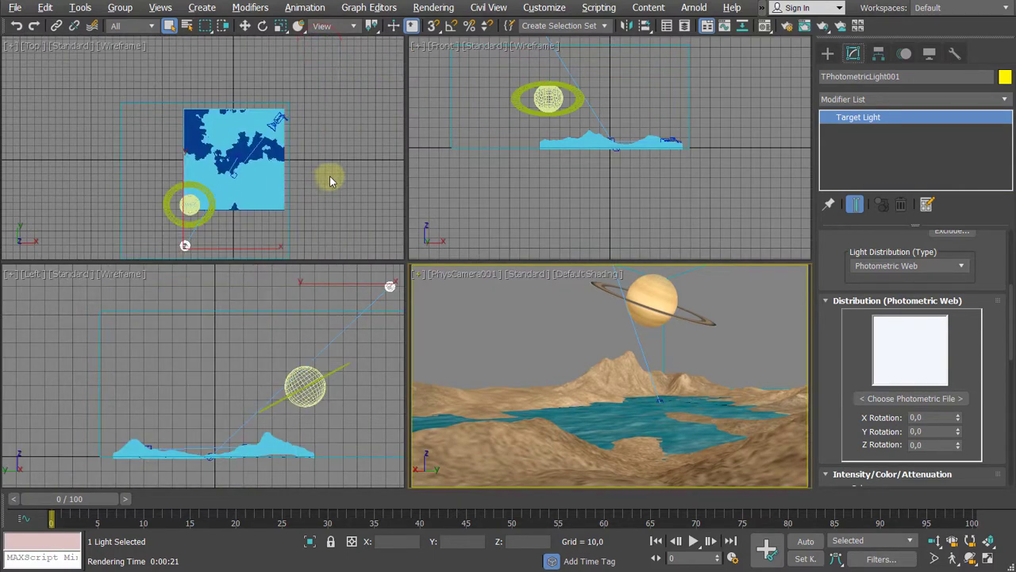
- Open the material editor and examine the first material's diffuse Mix map and its component textures, then return to the parent material
key(m)
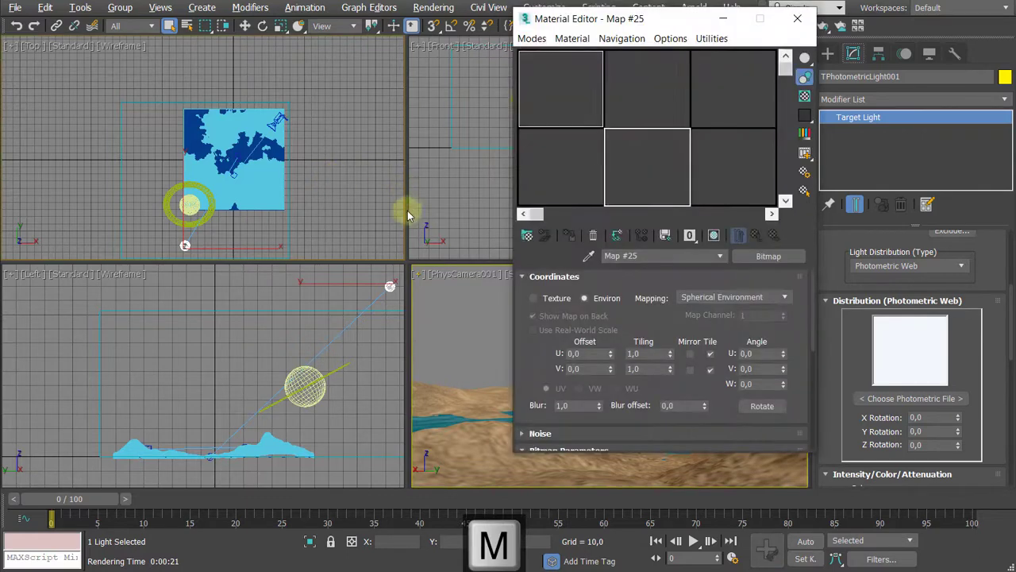
click(530, 38)
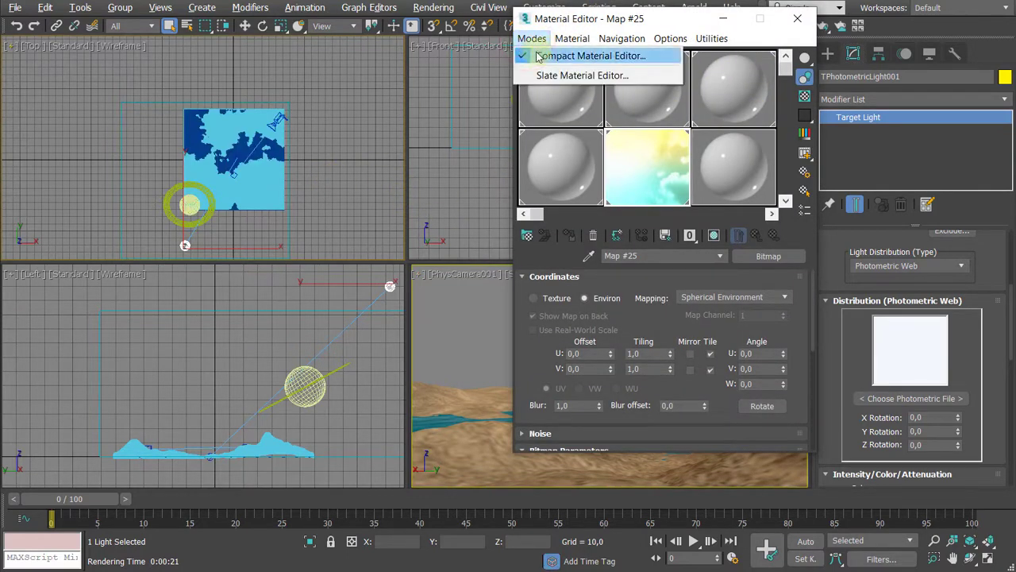
click(611, 14)
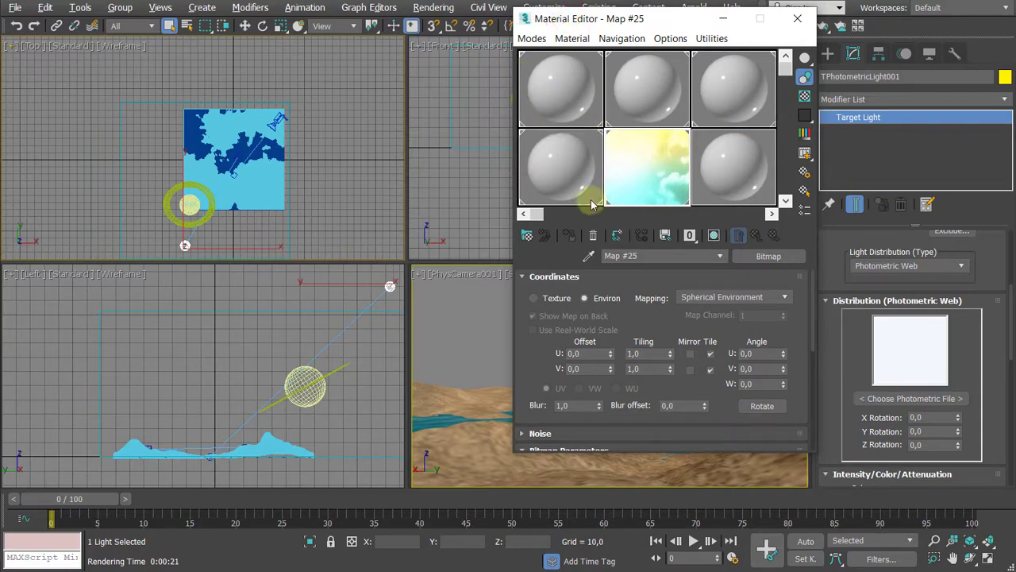
click(573, 83)
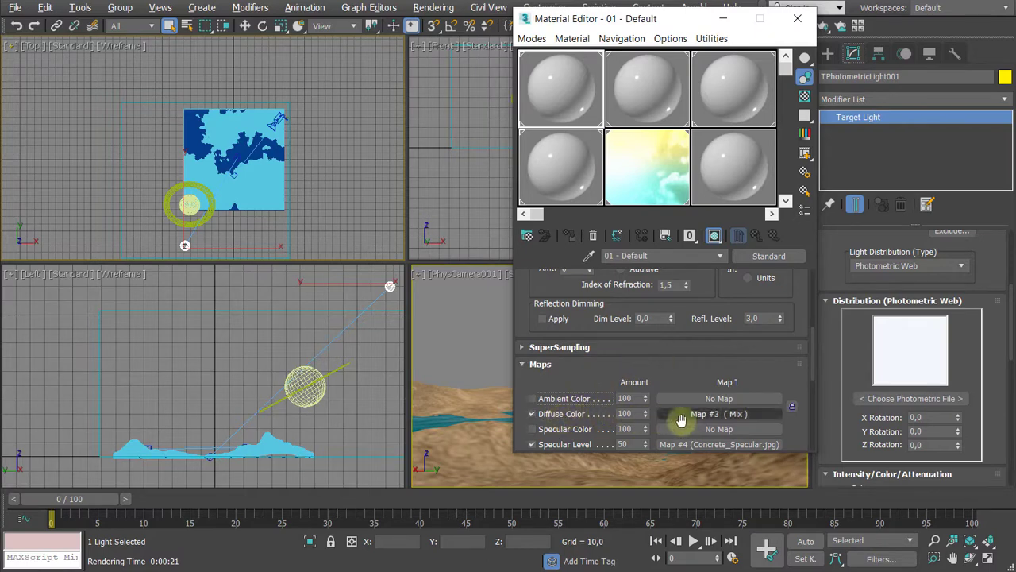
click(754, 414)
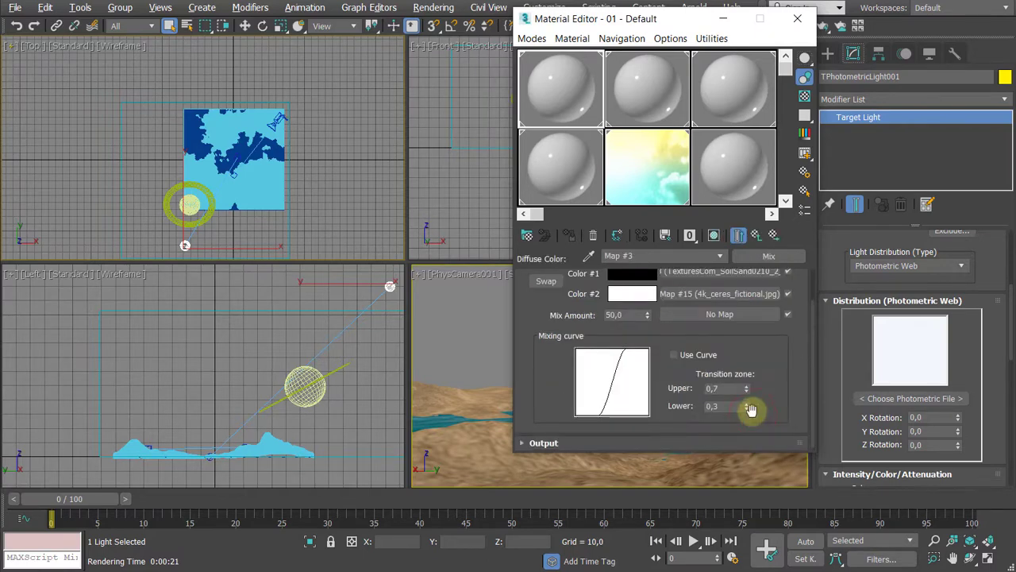
scroll(783, 385, up, 3)
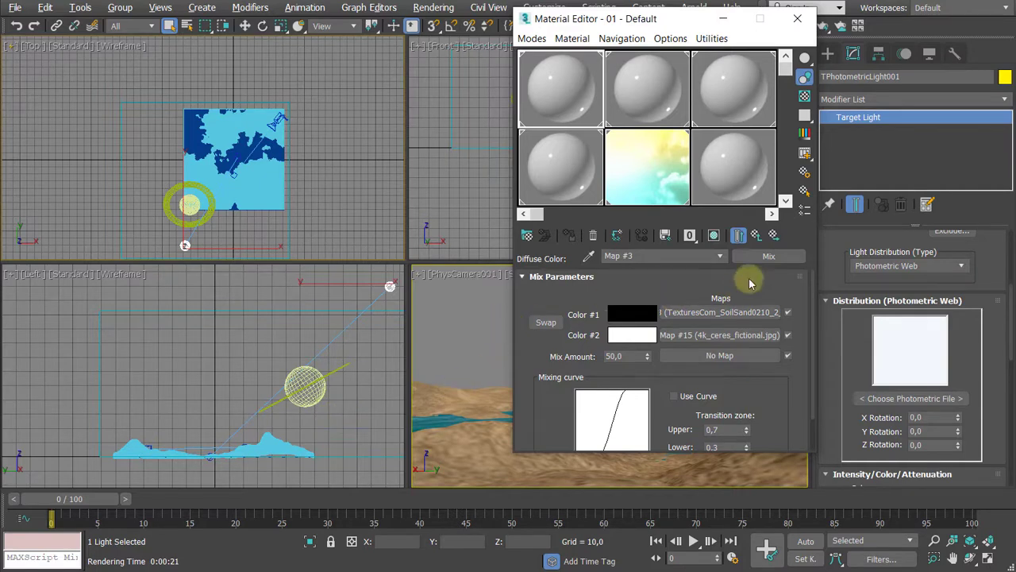
click(764, 258)
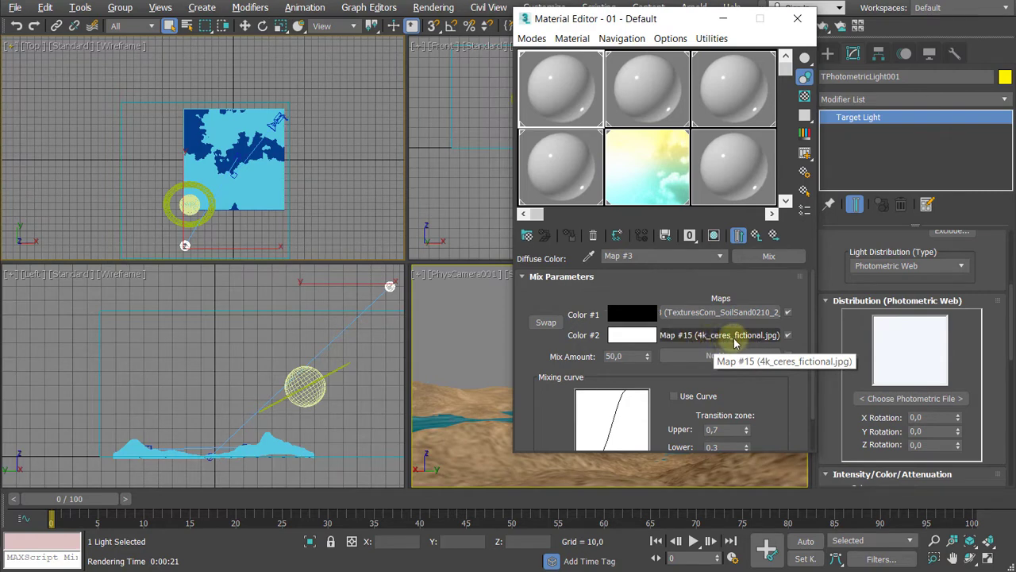
click(755, 235)
drag(687, 344, 688, 319)
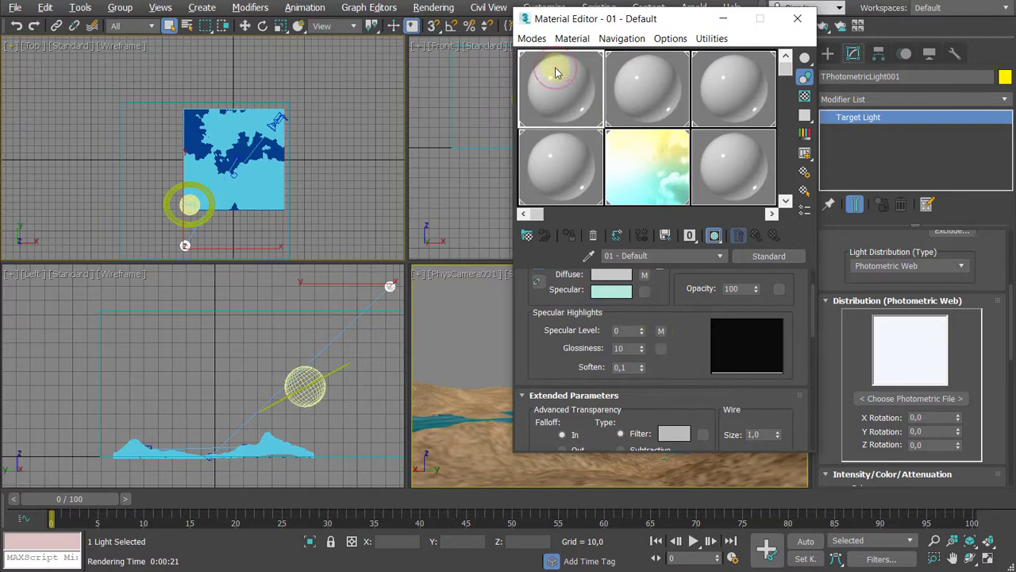
- Rename the first material as Terrain and change its type from Standard to Physical Material
click(672, 255)
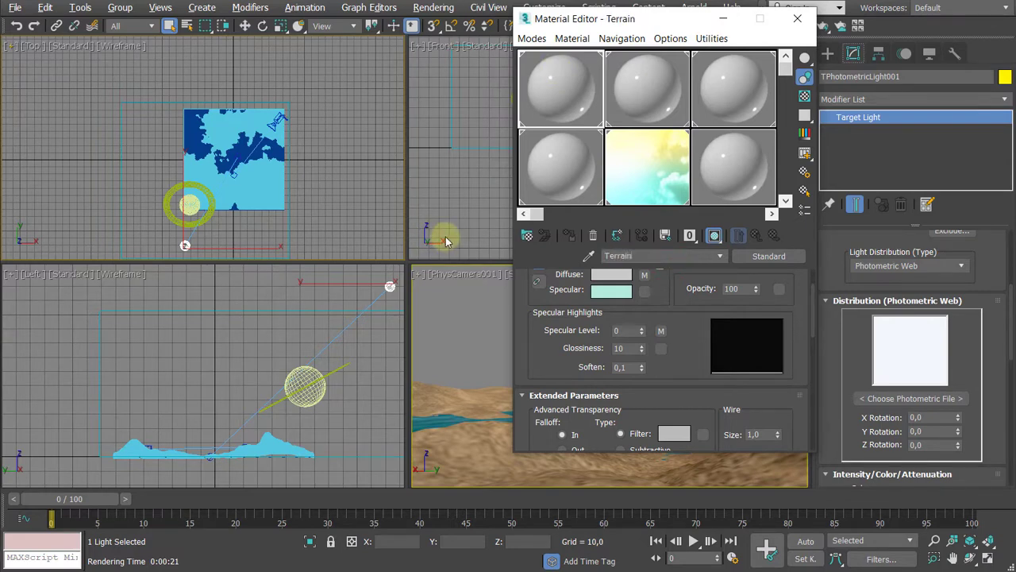
key(Return)
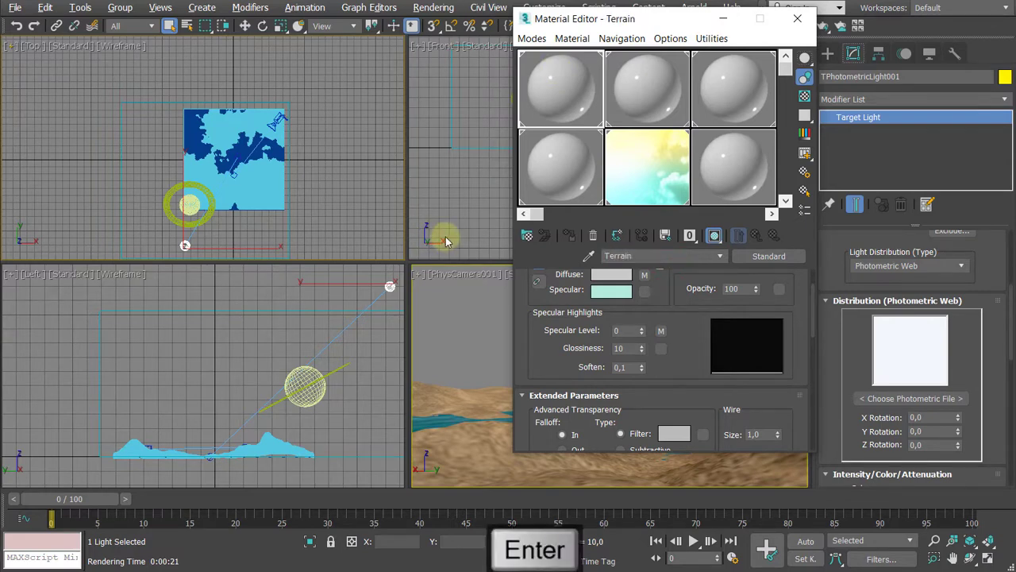
click(768, 256)
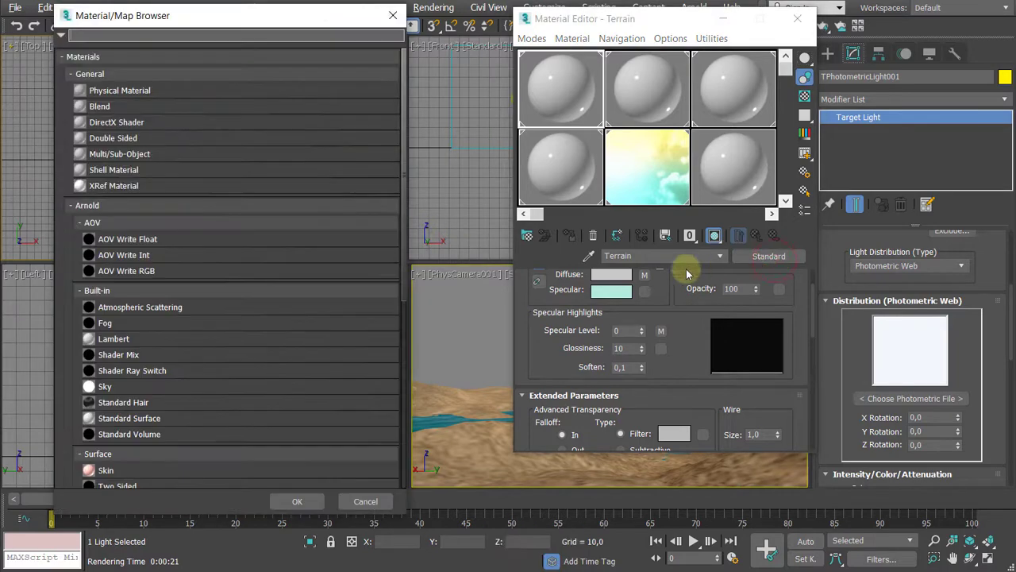
double_click(96, 91)
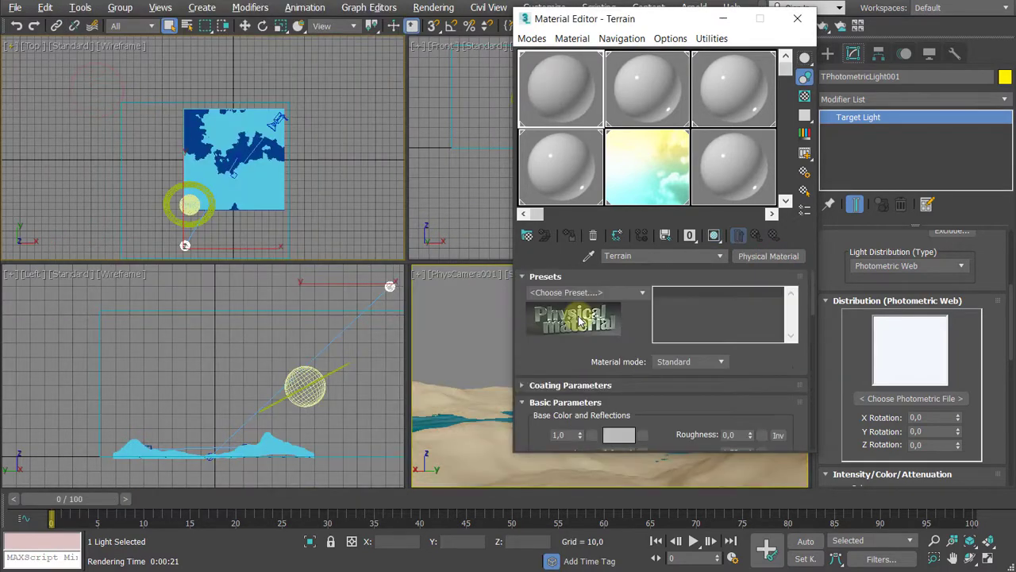
- Apply the Matte Paint preset to the Terrain material and set its base roughness to 0,8
click(642, 293)
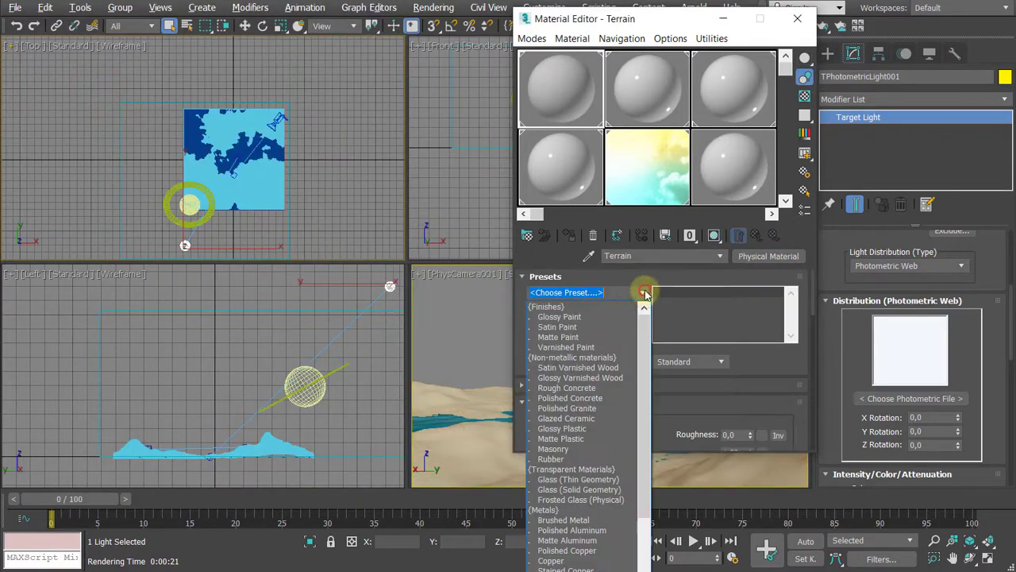
click(595, 348)
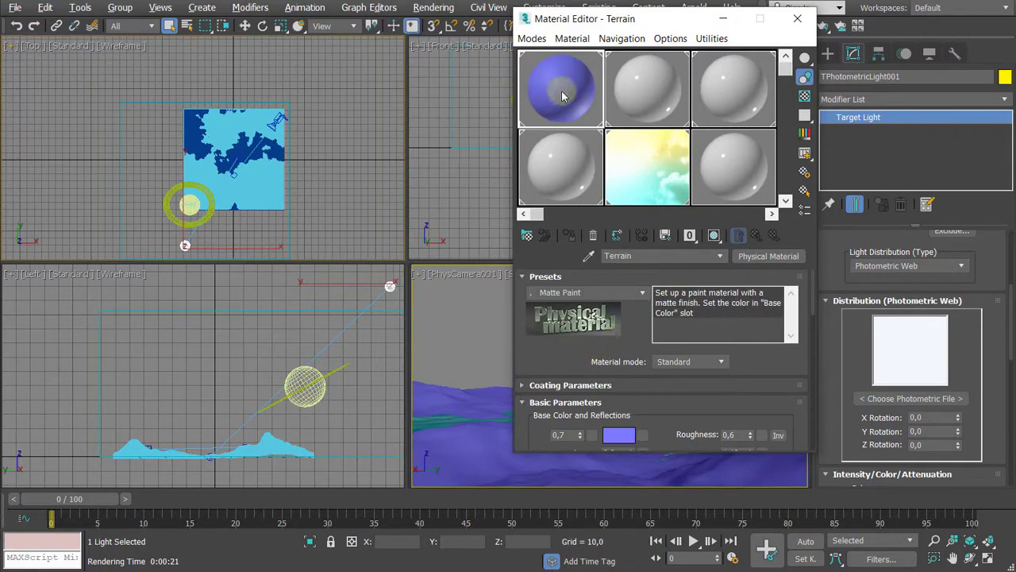
scroll(647, 343, down, 2)
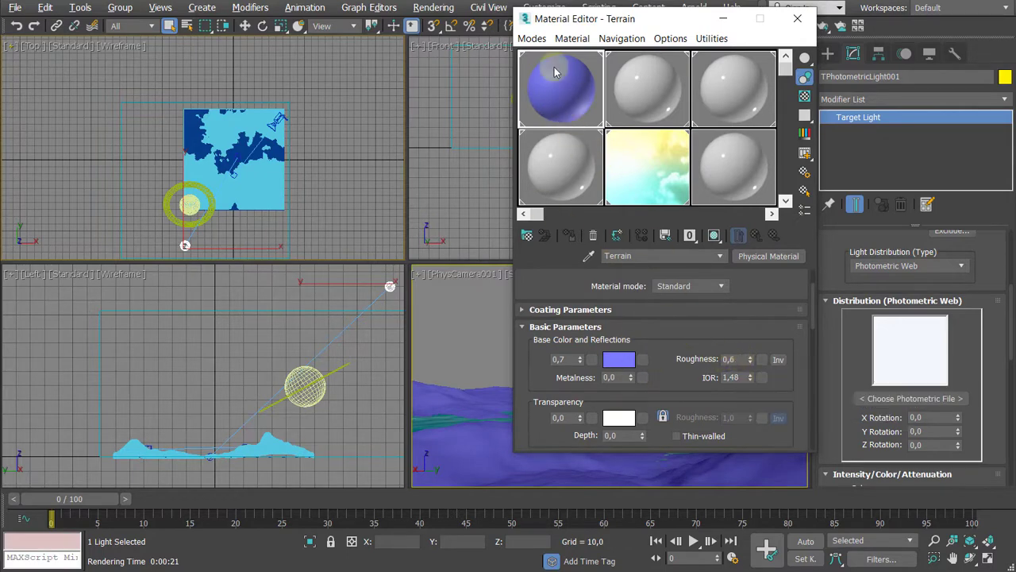
click(749, 359)
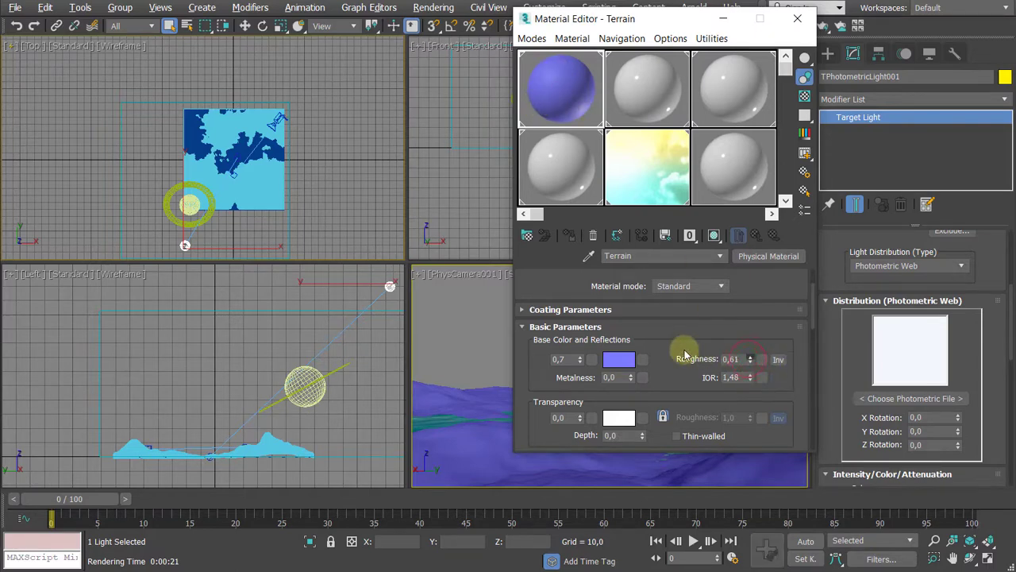
click(746, 359)
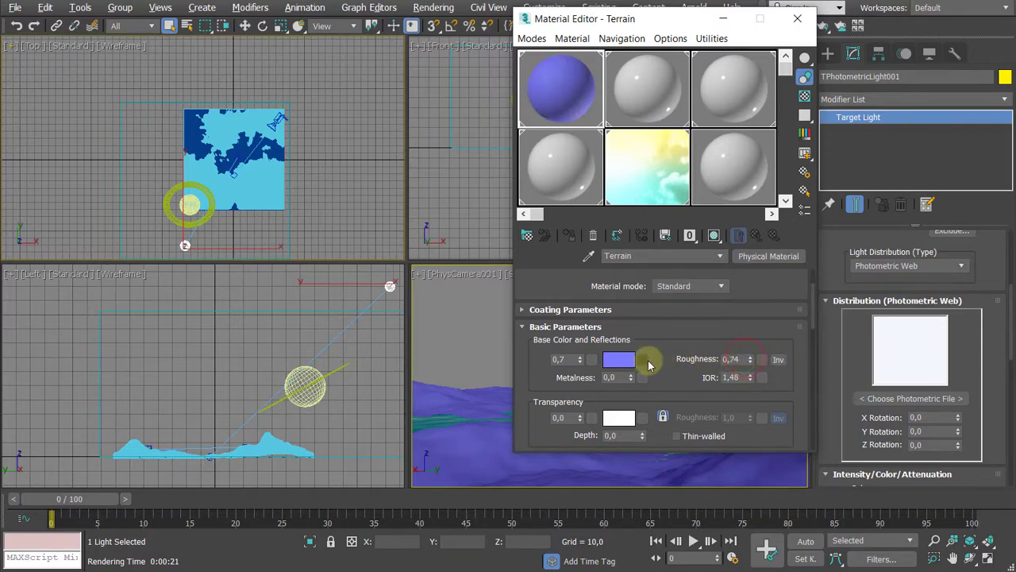
double_click(737, 359)
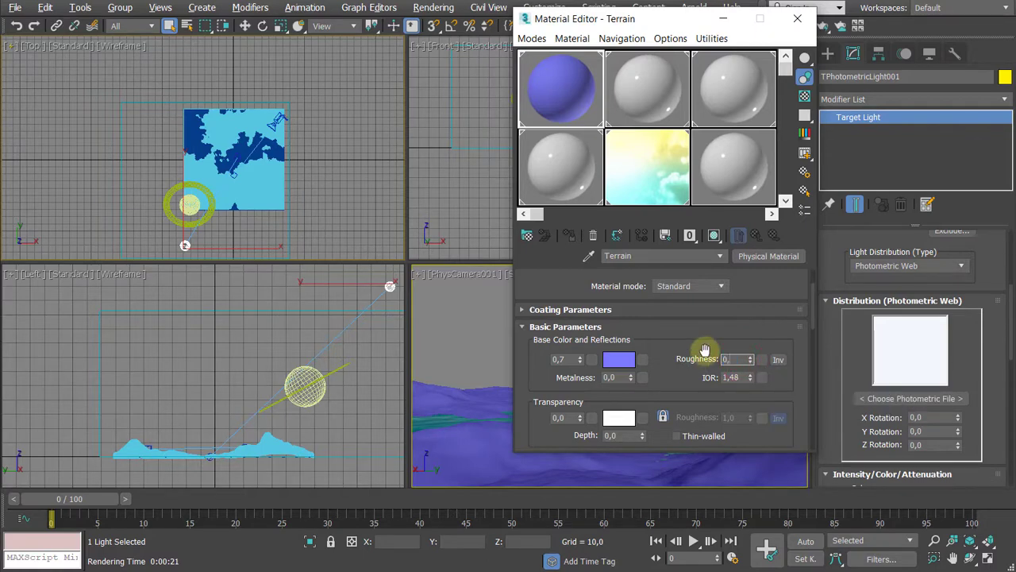
text(0,8)
key(Return)
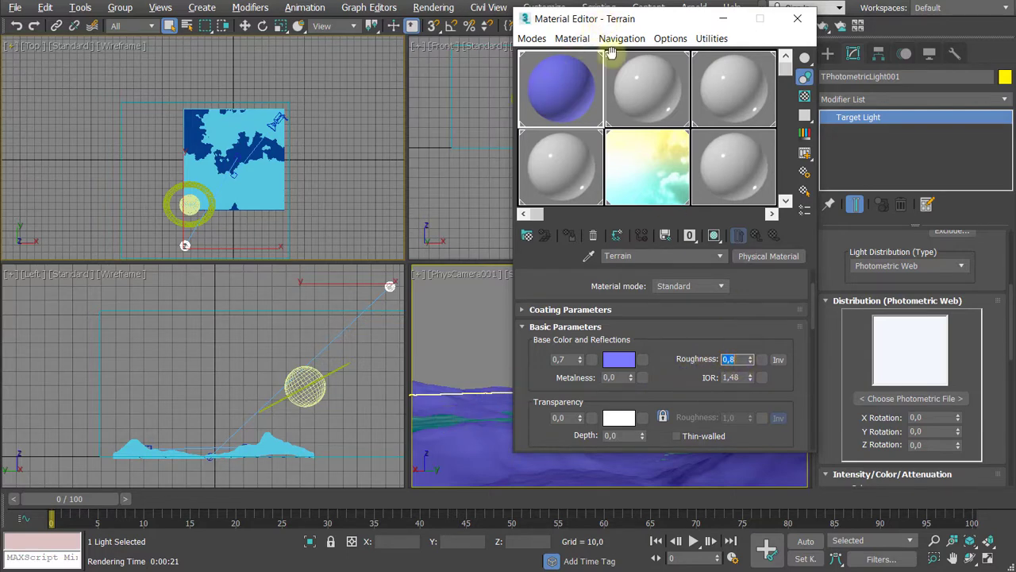
- Assign an Arnold Composite map to the Terrain material's base color
click(643, 359)
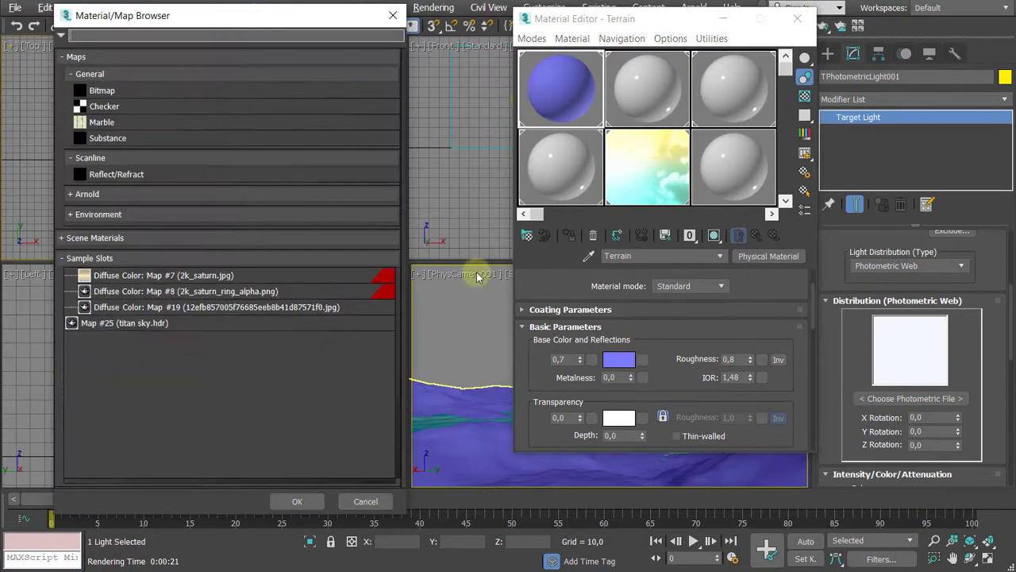
drag(214, 21, 327, 41)
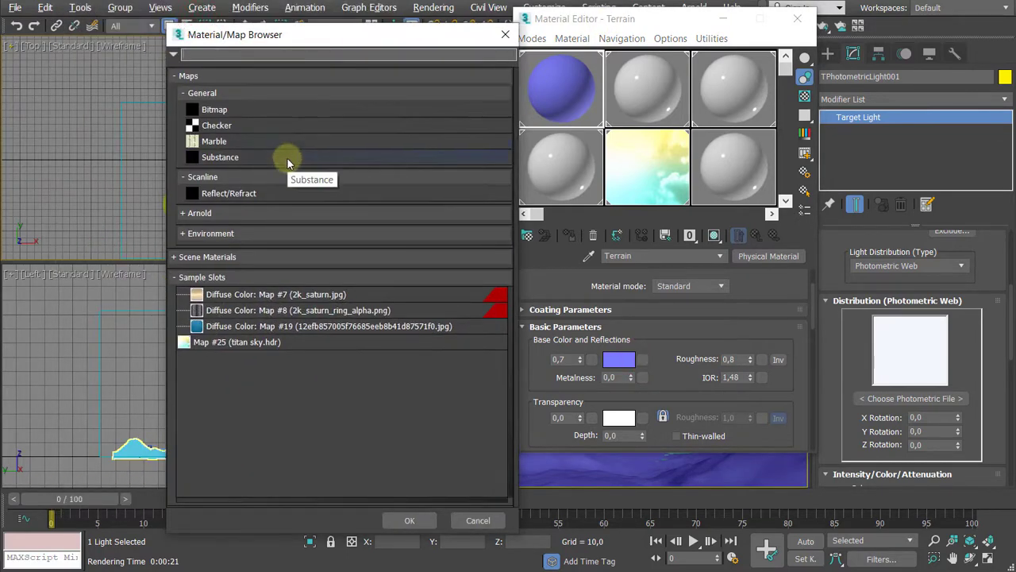
click(199, 212)
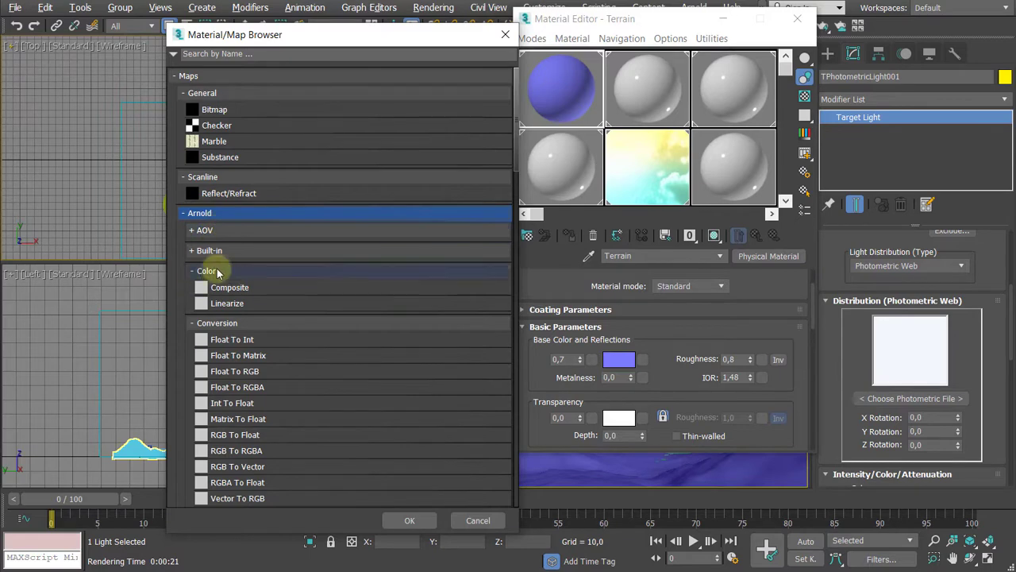
click(234, 289)
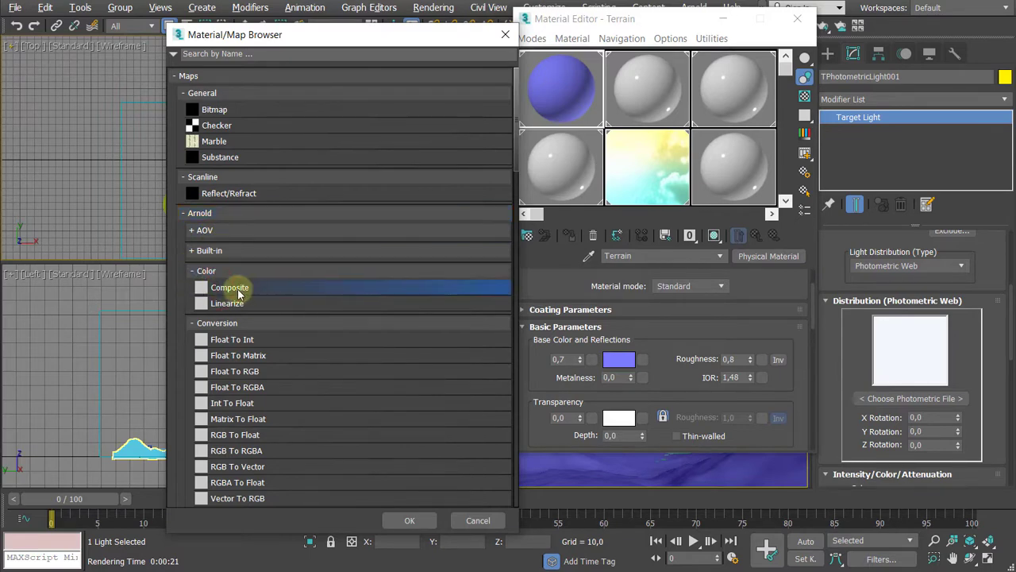
double_click(238, 289)
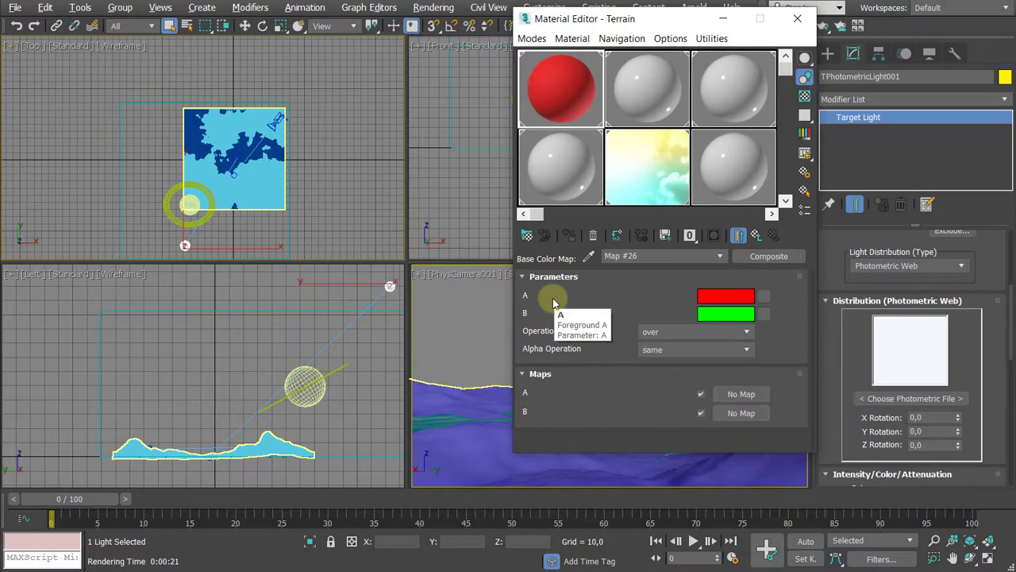
- Load the bitmap TexturesCom_SoilSand0210_2_M.jpg into input A of the Composite map and return to the Composite parameters
click(763, 295)
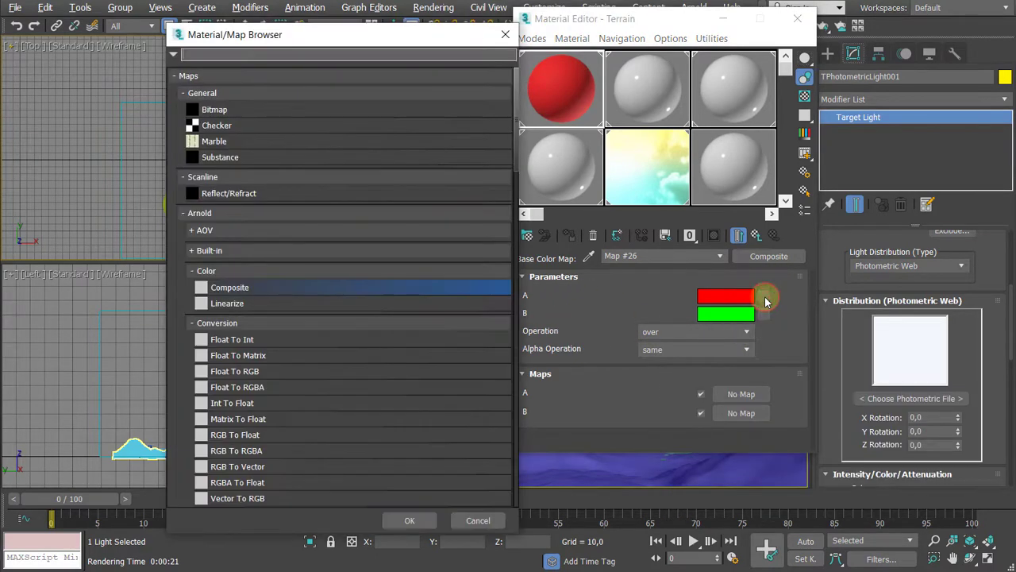
double_click(235, 116)
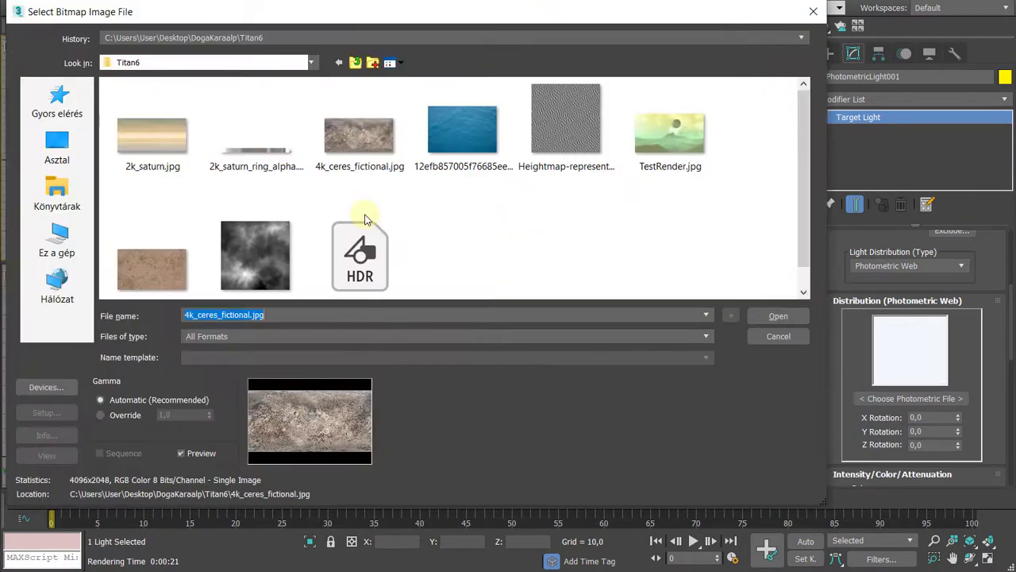
click(148, 103)
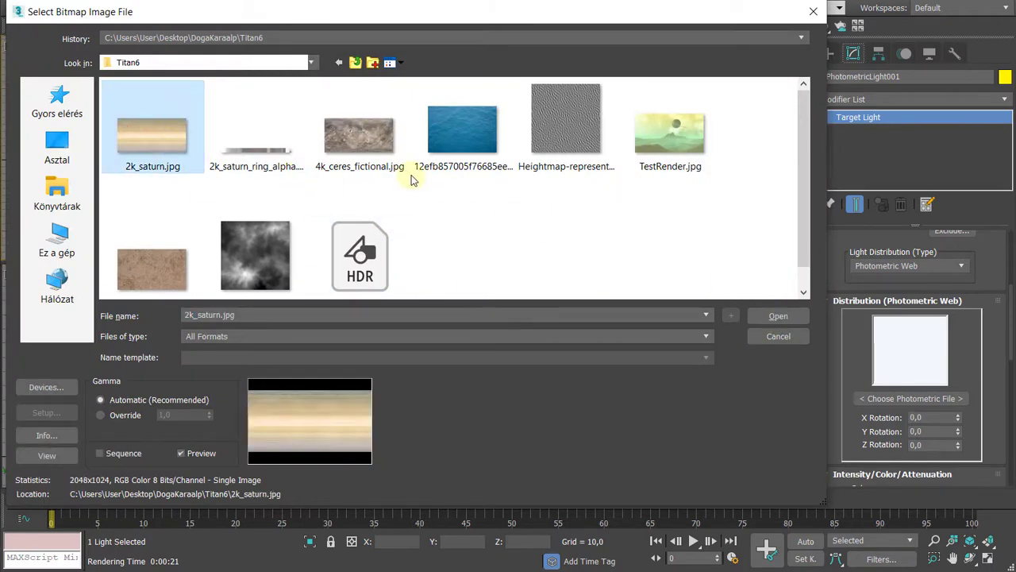
click(378, 141)
click(146, 260)
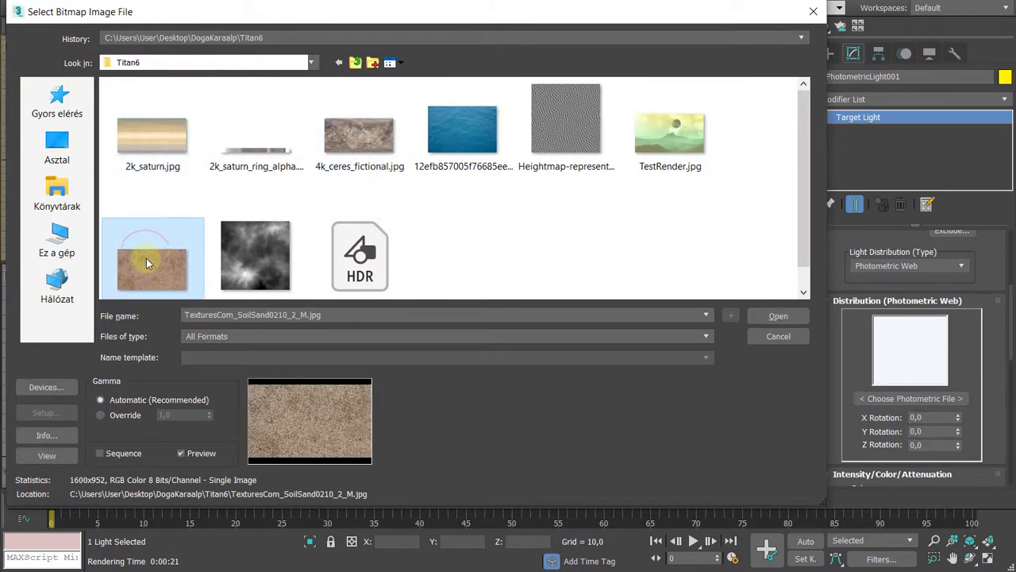
click(797, 320)
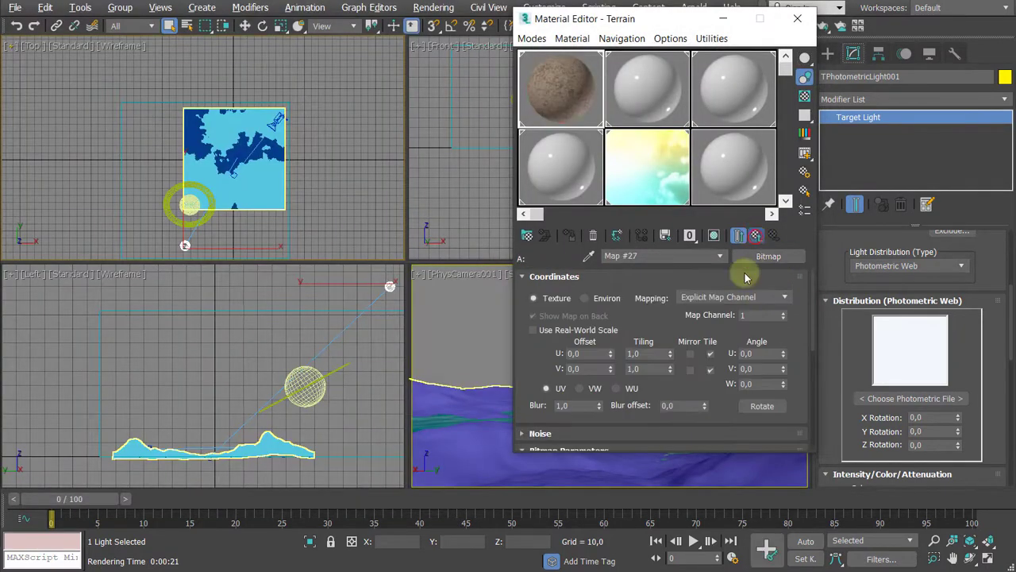
click(756, 235)
- Load the bitmap 4k_ceres_fictional.jpg into input B of the Composite map and open an enlarged preview of the Terrain sample
click(764, 314)
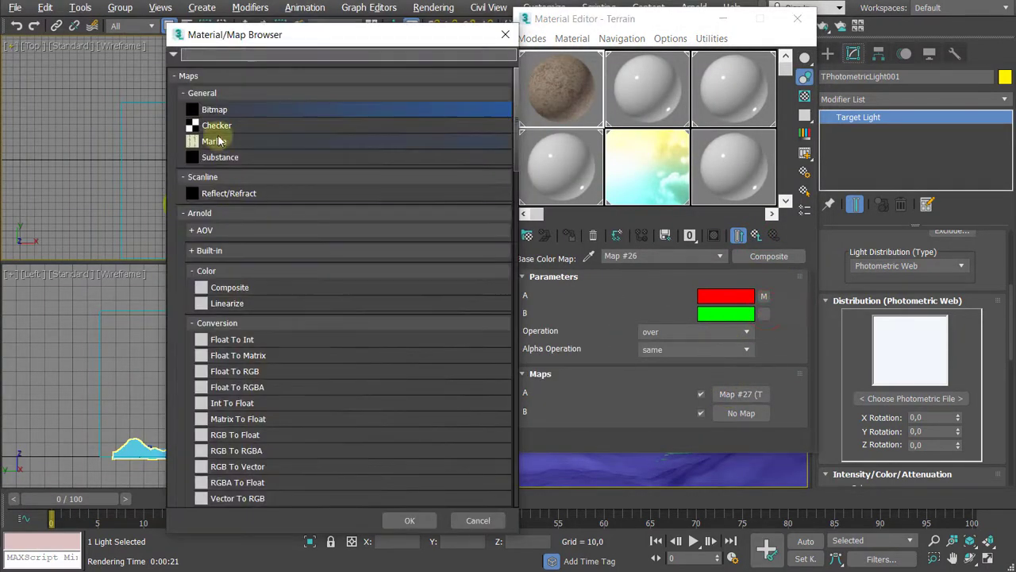
double_click(238, 109)
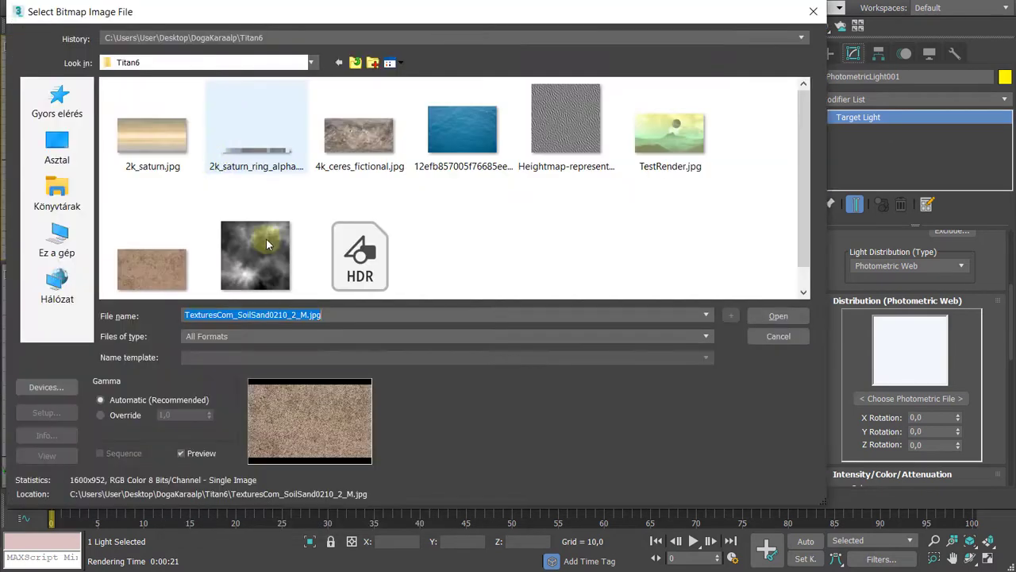
click(354, 140)
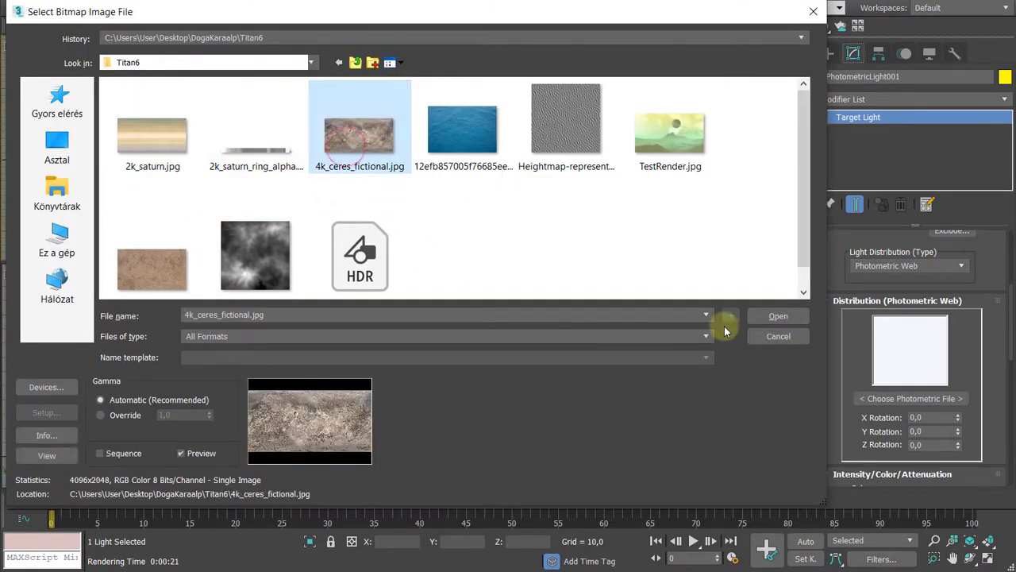
click(774, 317)
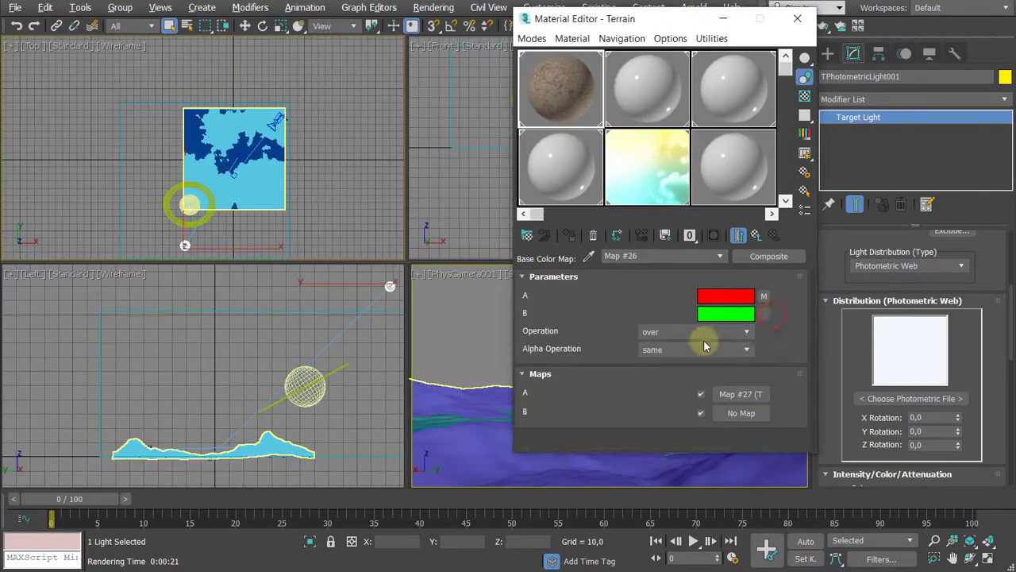
click(756, 237)
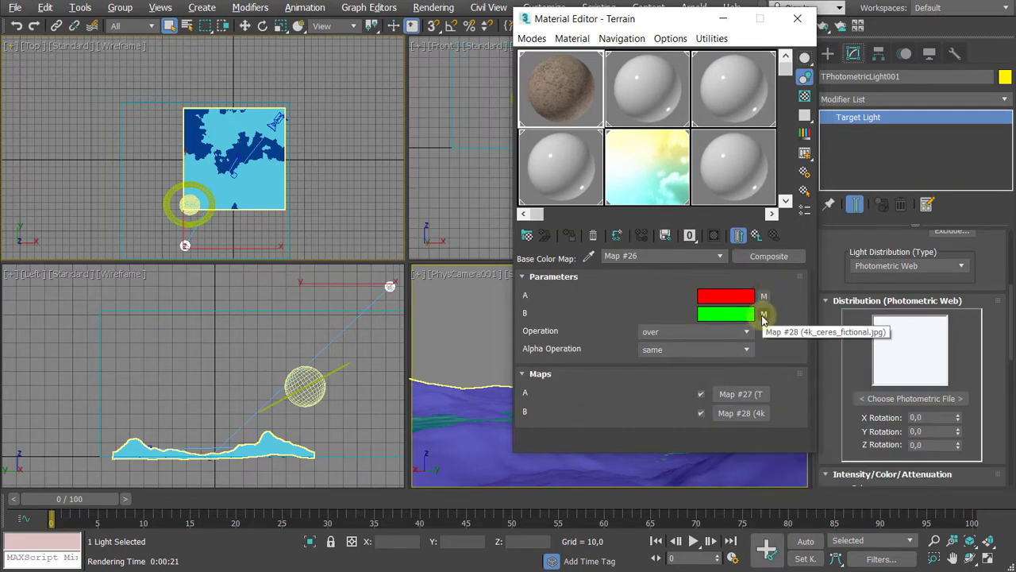
double_click(577, 95)
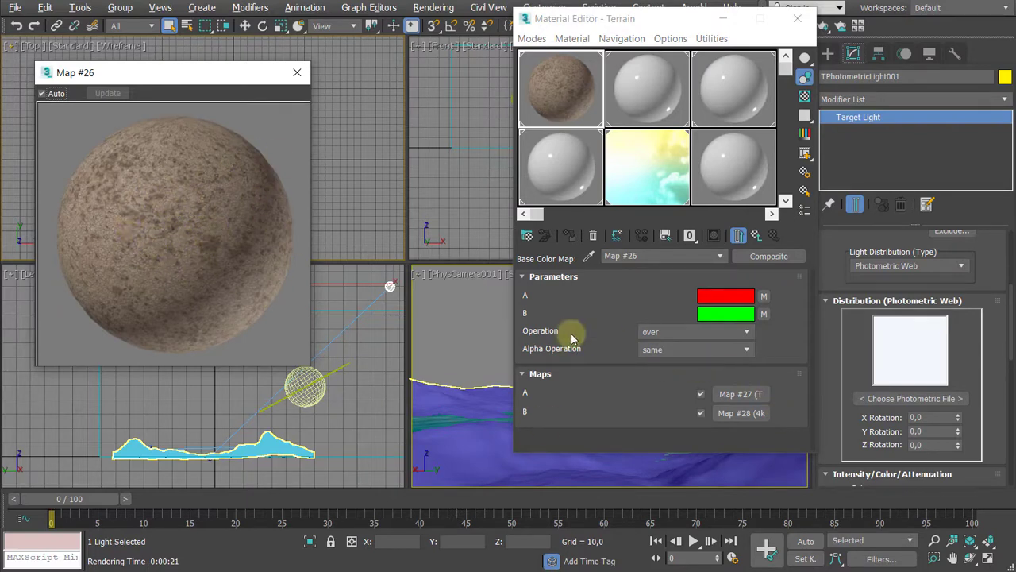
- Set the Composite map's operation to average, inspect the blended Terrain sample and close its enlarged preview
click(681, 334)
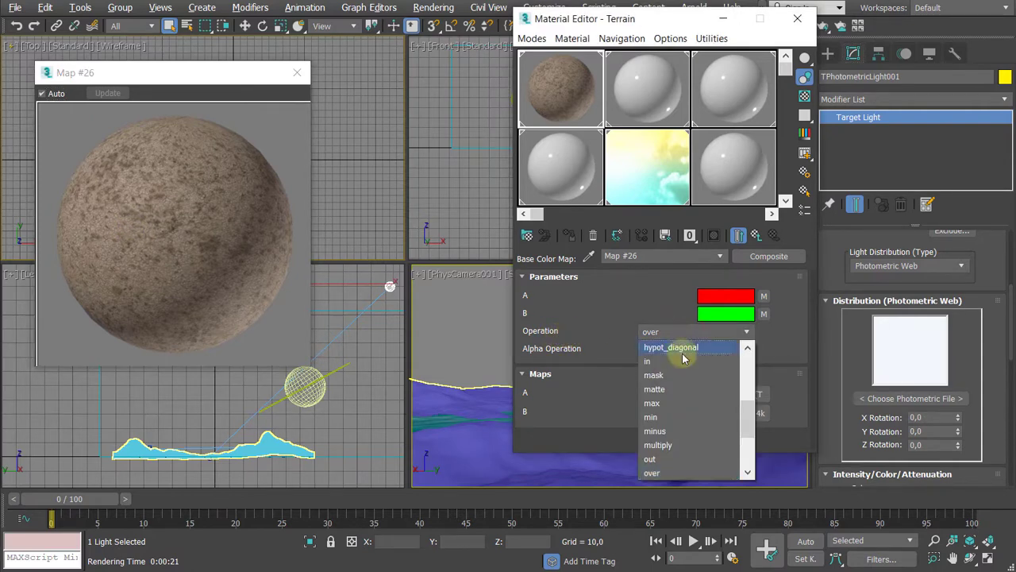
scroll(680, 351, up, 5)
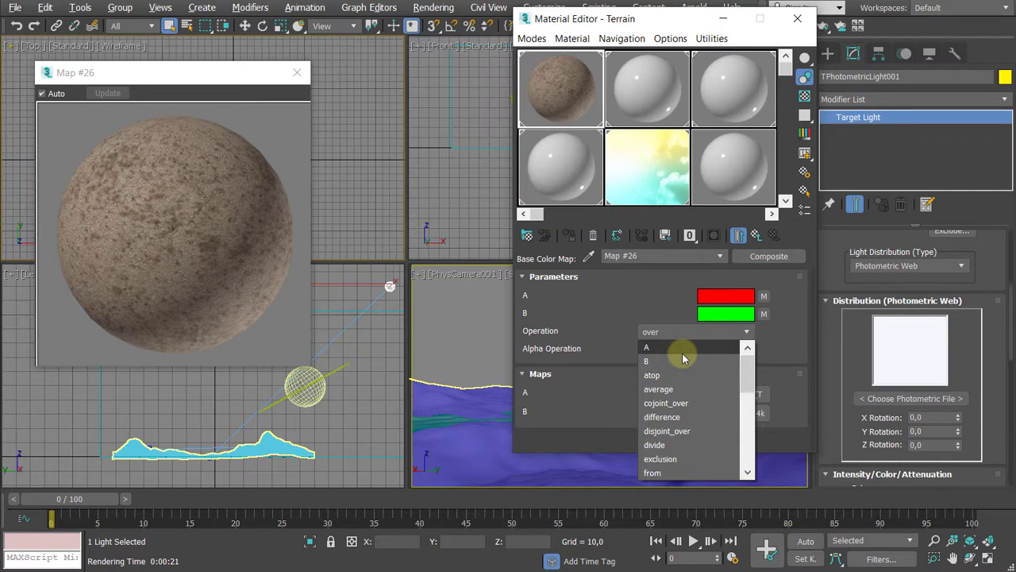
click(658, 389)
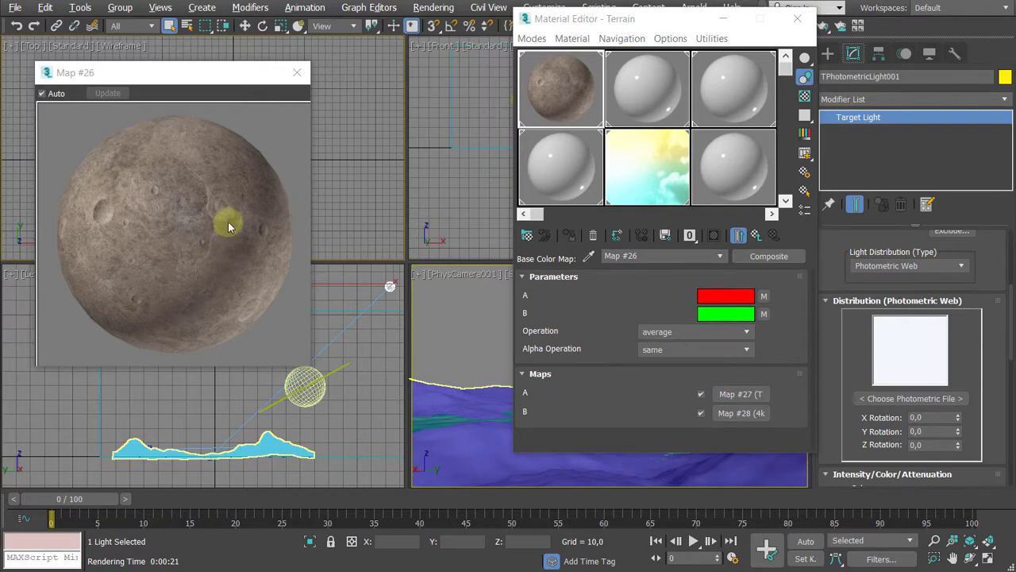
drag(148, 71, 270, 75)
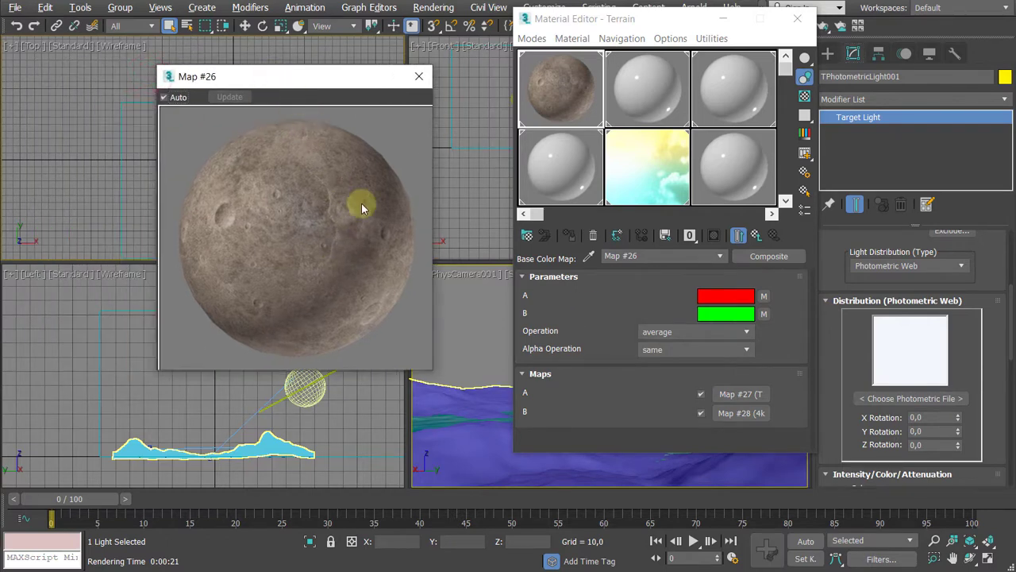
click(419, 77)
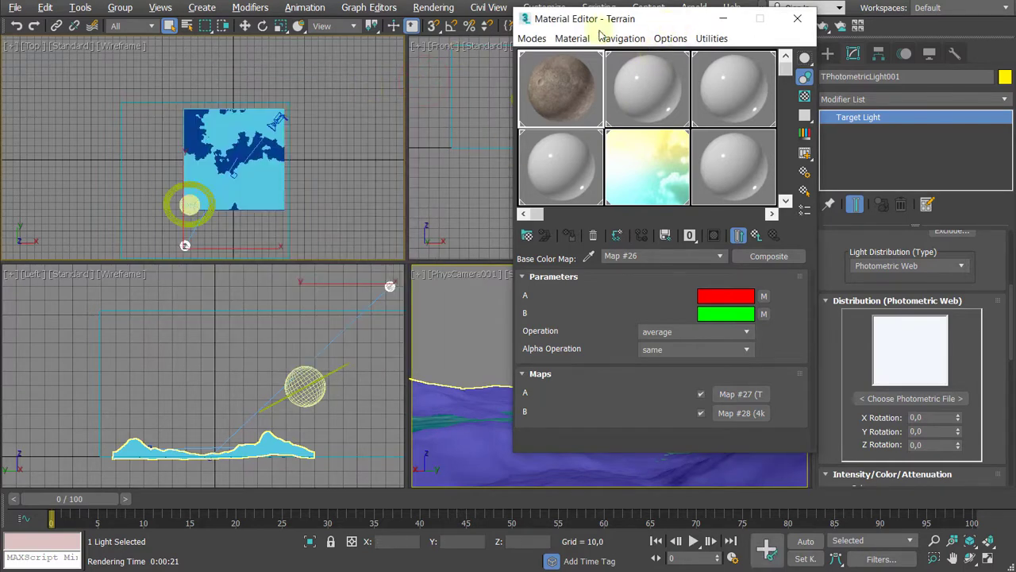
- Open the last PhysCamera001 render and clone it into a separate window placed beside it for comparison
drag(612, 24, 562, 81)
click(433, 8)
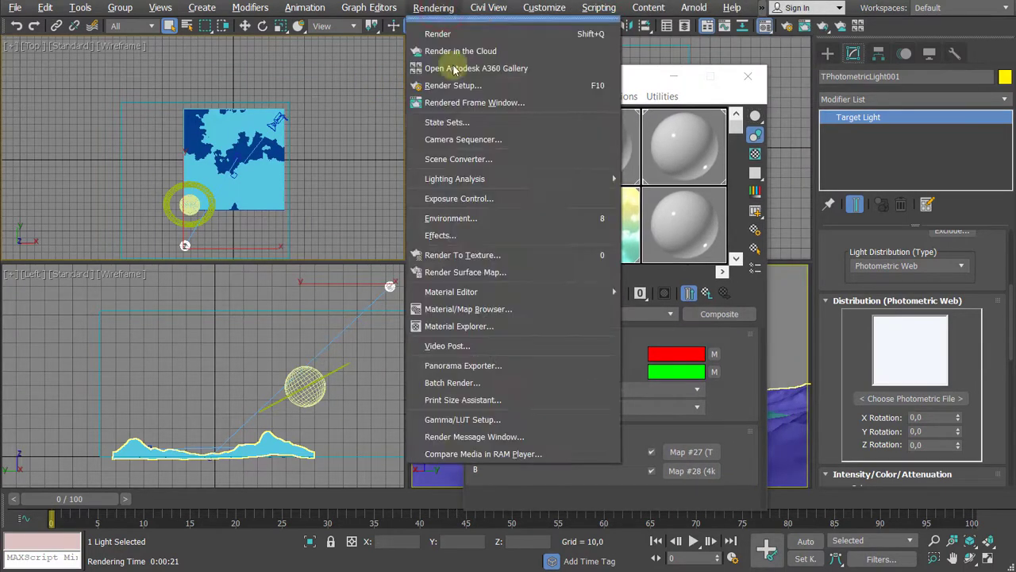
click(492, 105)
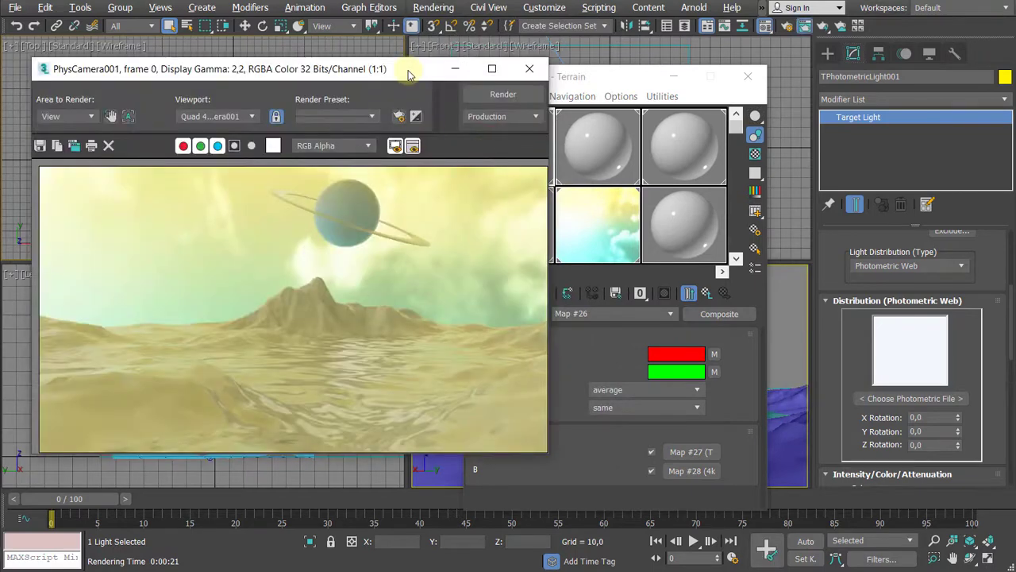
drag(412, 79, 402, 65)
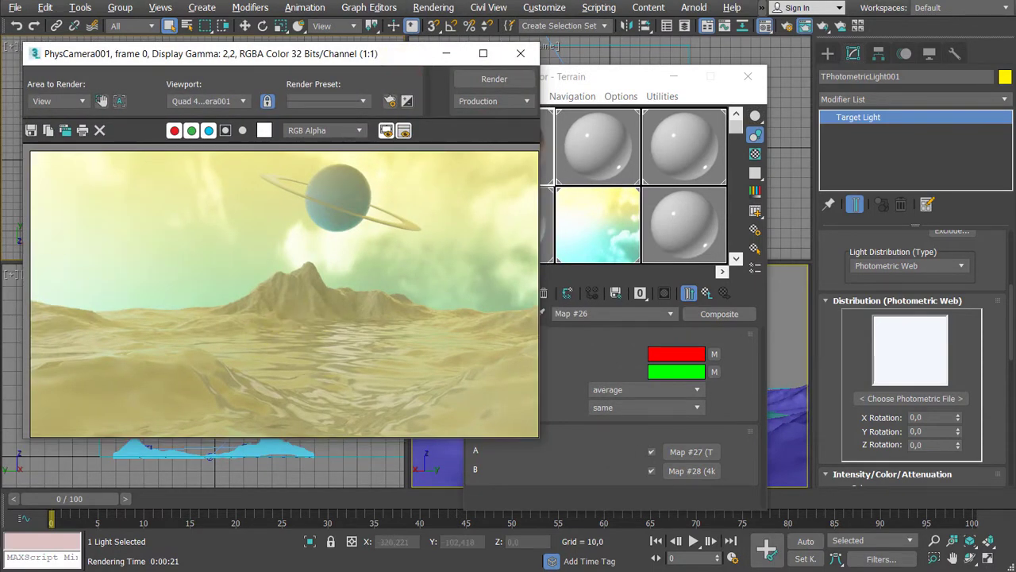
click(67, 134)
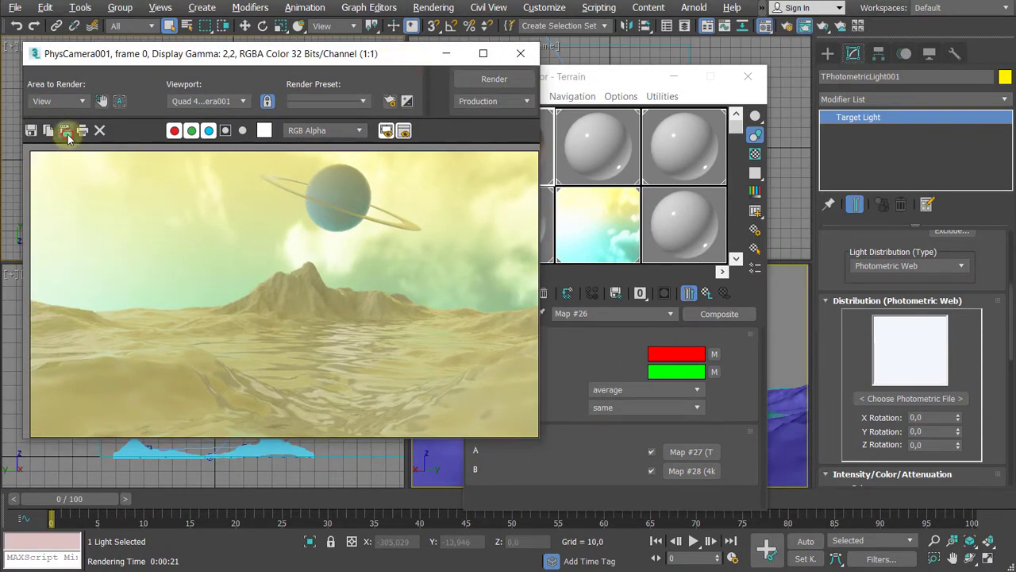
mouse_move(648, 152)
mouse_down()
mouse_move(752, 152)
mouse_move(840, 133)
mouse_up()
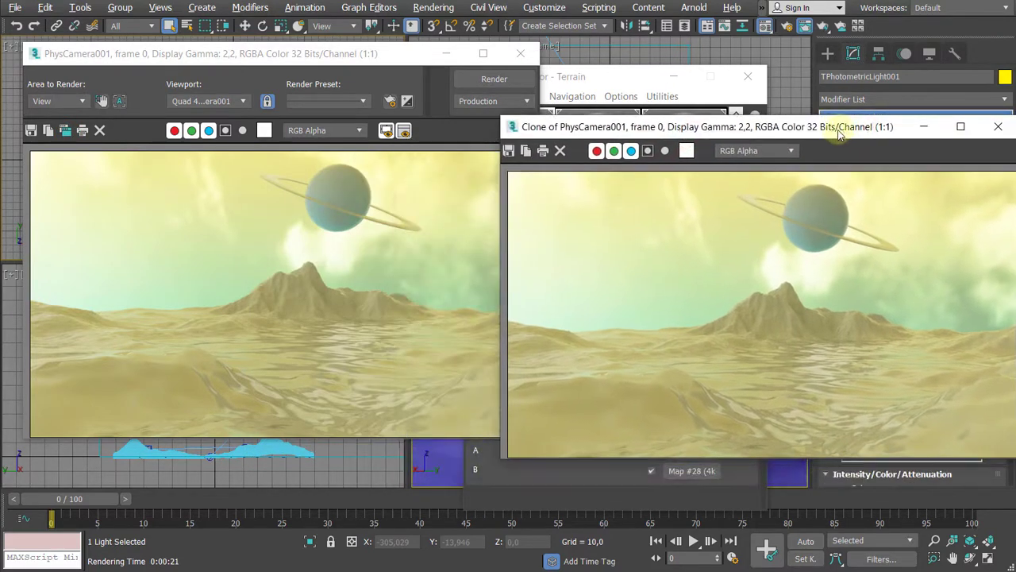
- Render the PhysCamera001 view again, compare it with the clone, and close both render windows and the Material Editor
click(368, 60)
click(494, 78)
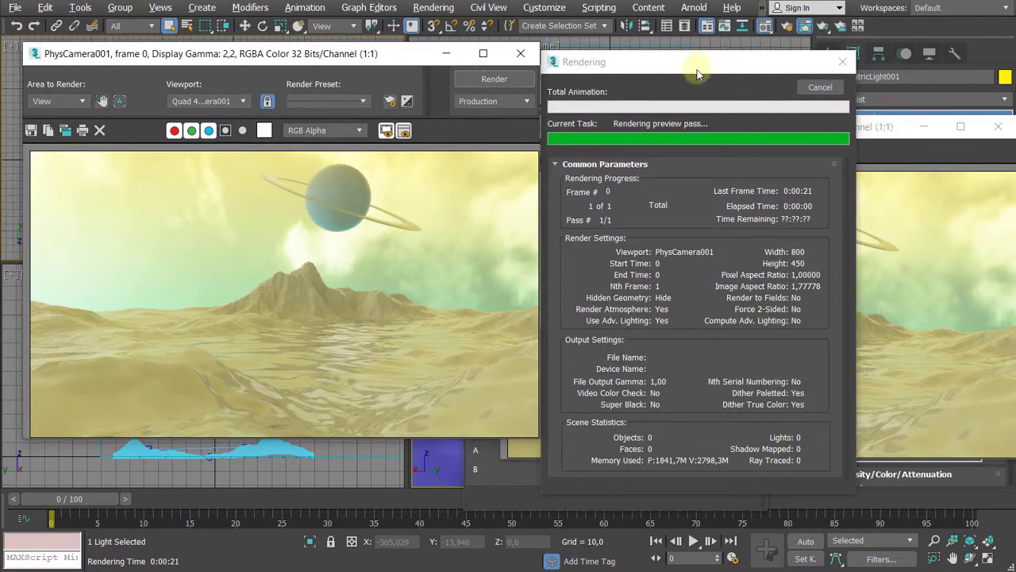
mouse_move(696, 64)
mouse_down()
mouse_move(538, 282)
mouse_move(539, 204)
mouse_move(535, 390)
mouse_move(518, 453)
mouse_up()
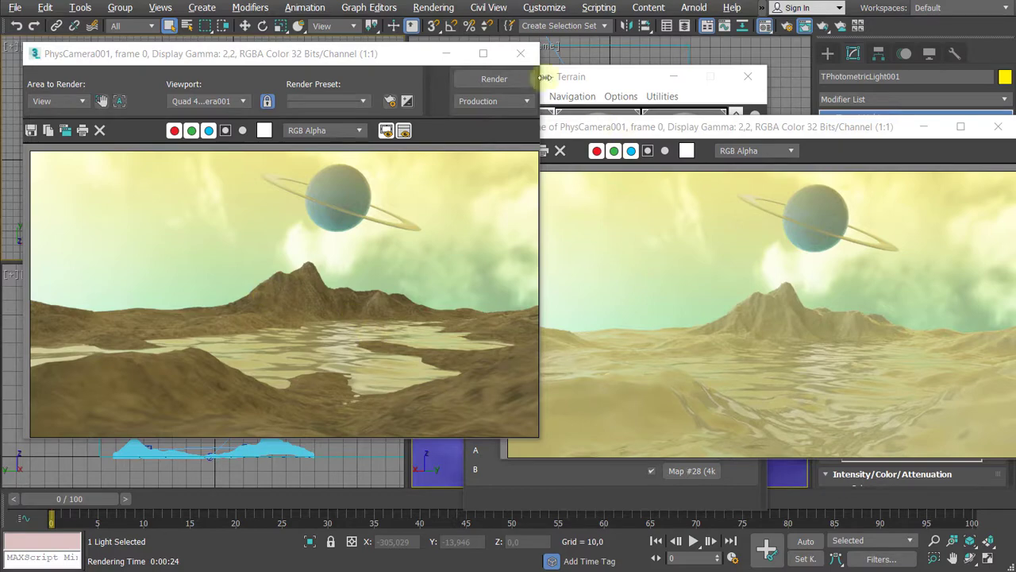
click(520, 53)
drag(738, 131, 547, 115)
click(800, 110)
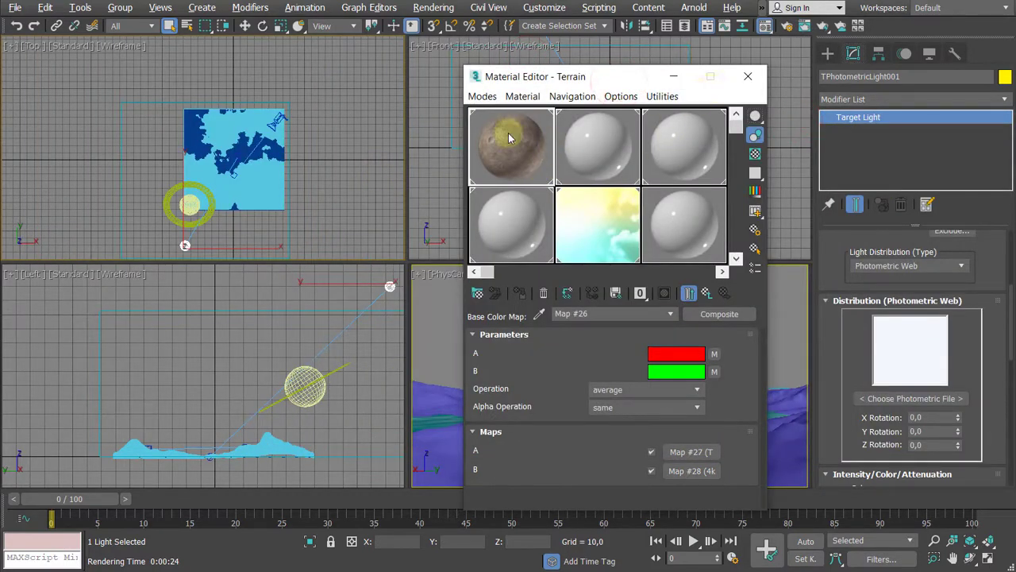
click(747, 76)
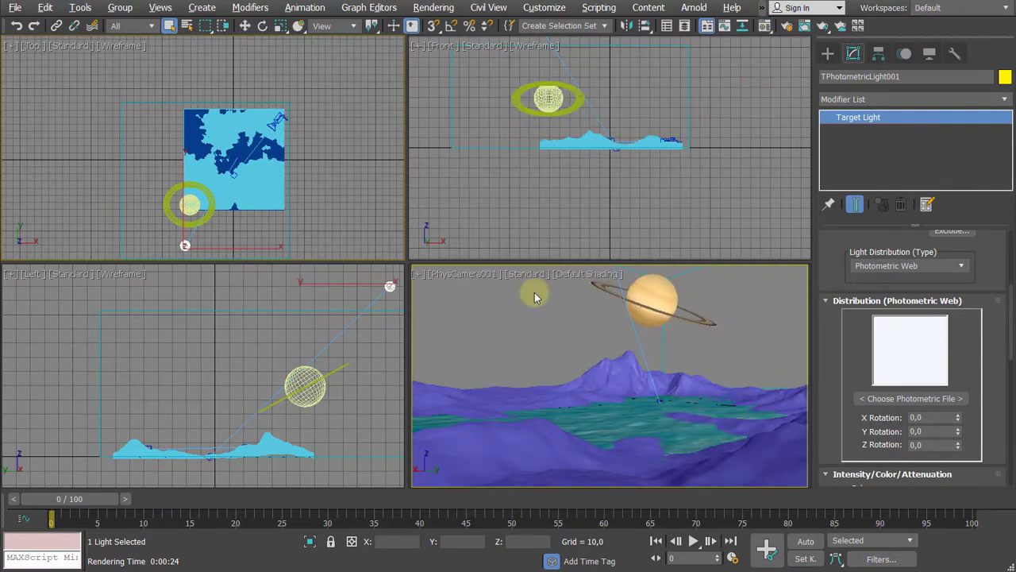
- Reopen the Terrain material at its top level and turn on its shaded display in the viewport
key(m)
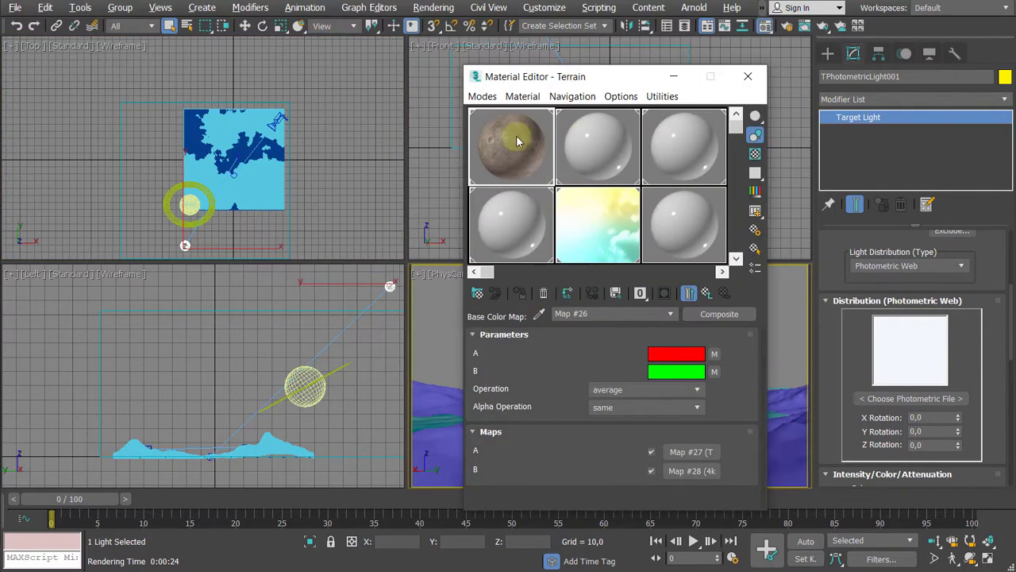
click(706, 293)
click(665, 293)
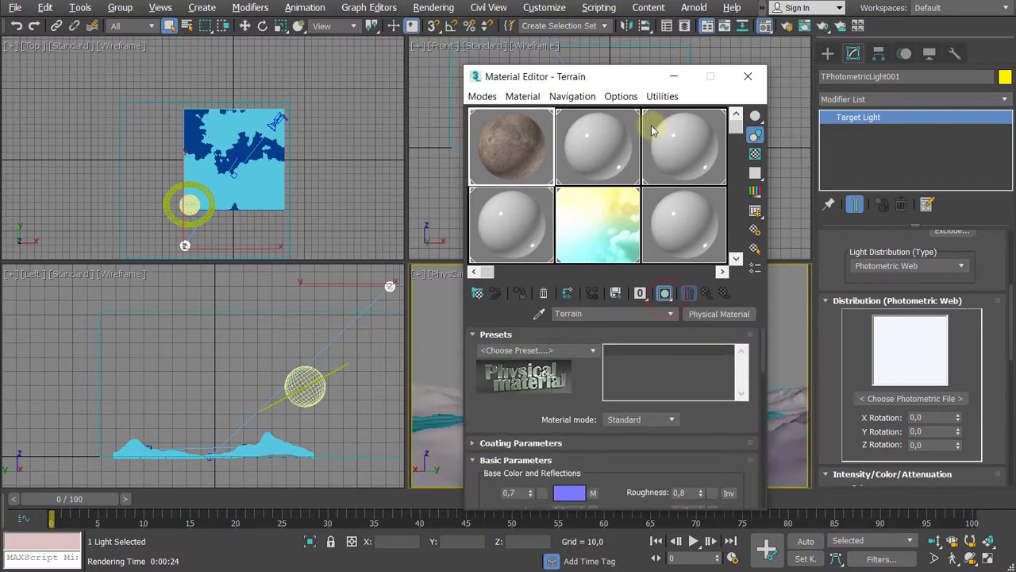
mouse_move(611, 79)
mouse_down()
mouse_move(840, 83)
mouse_move(316, 23)
mouse_move(319, 37)
mouse_up()
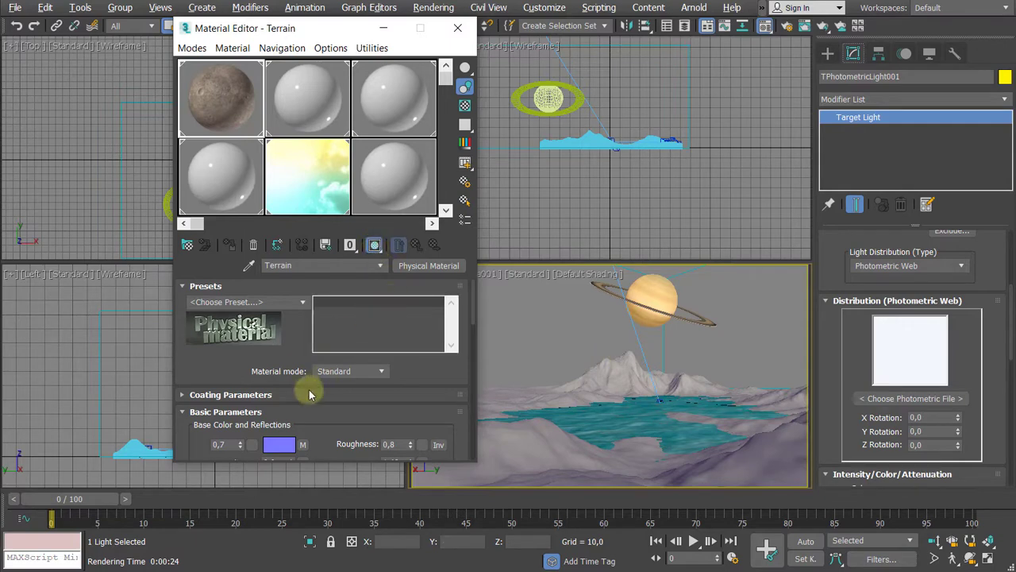
- Show the soil bitmap from the Composite map's input A on the terrain in the viewport and close the Material Editor
click(302, 444)
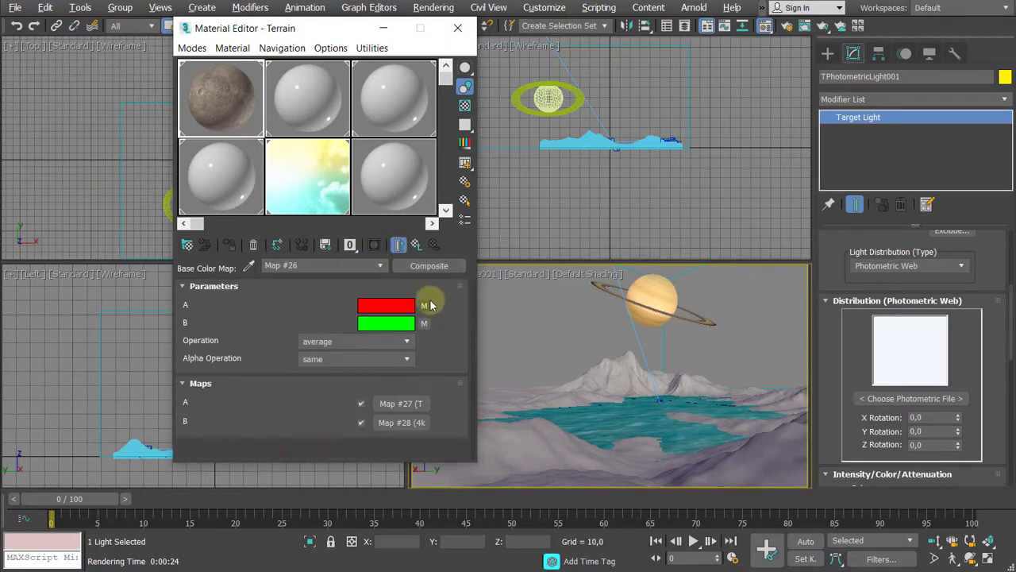
click(431, 294)
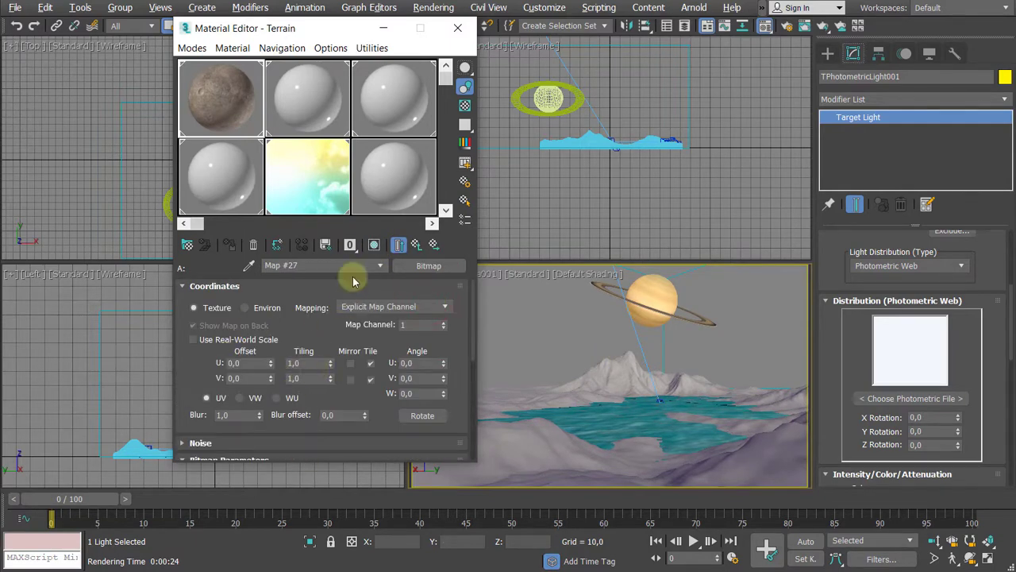
click(374, 245)
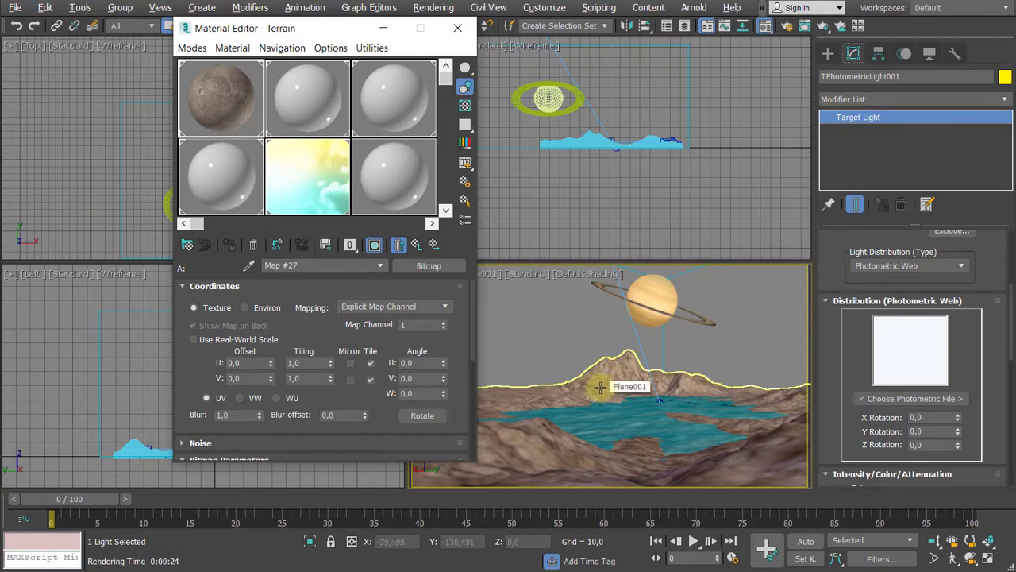
click(416, 246)
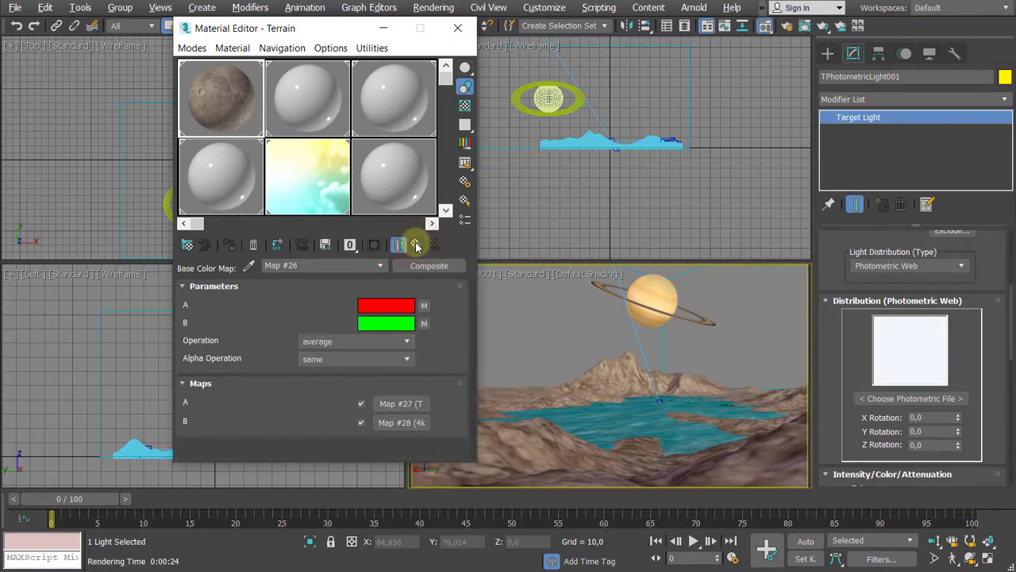
click(416, 246)
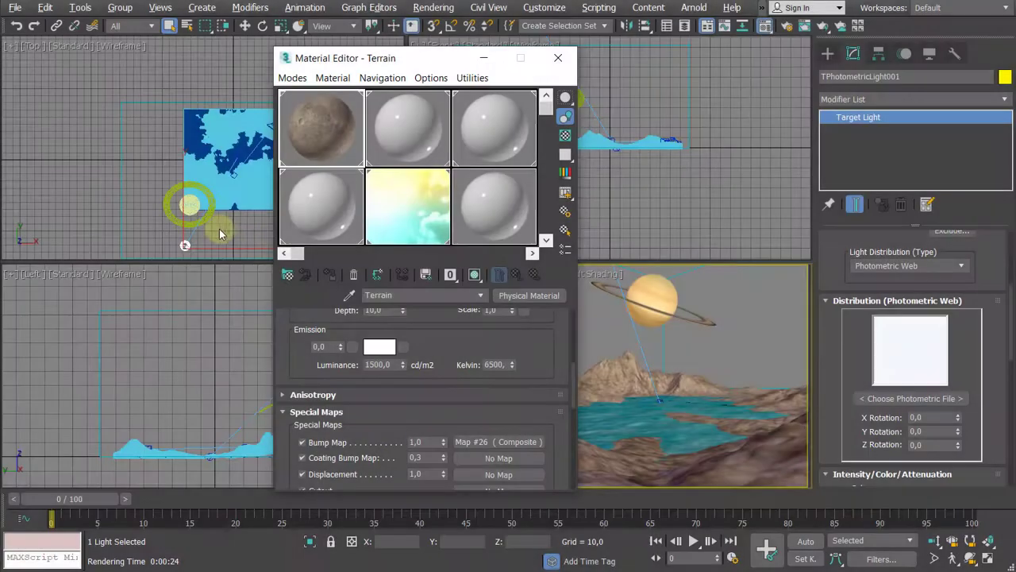
click(558, 58)
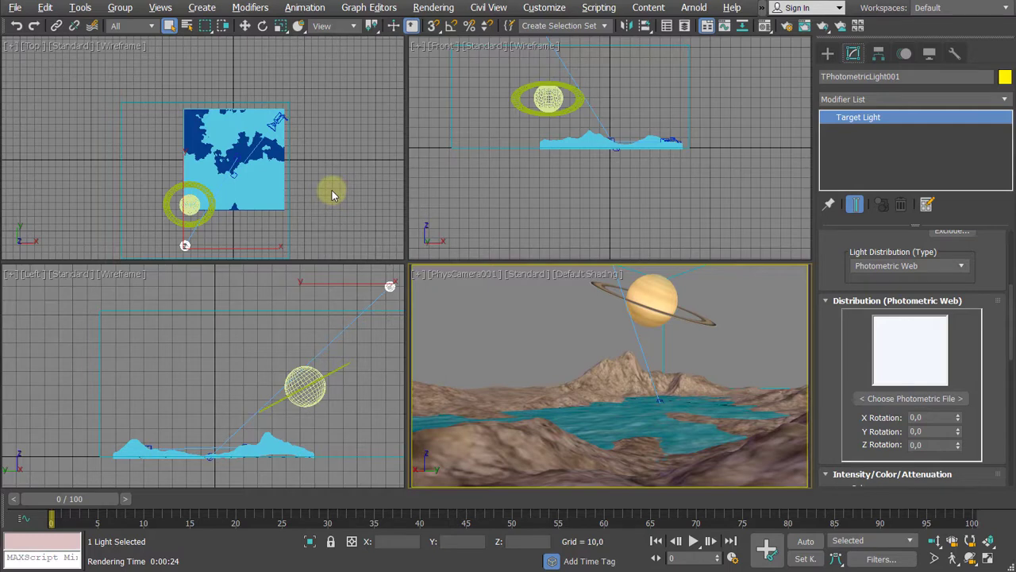
- Delete the selected photometric light and create a targeted Arnold light in the Top view, starting outside the terrain and aiming at it
key(Delete)
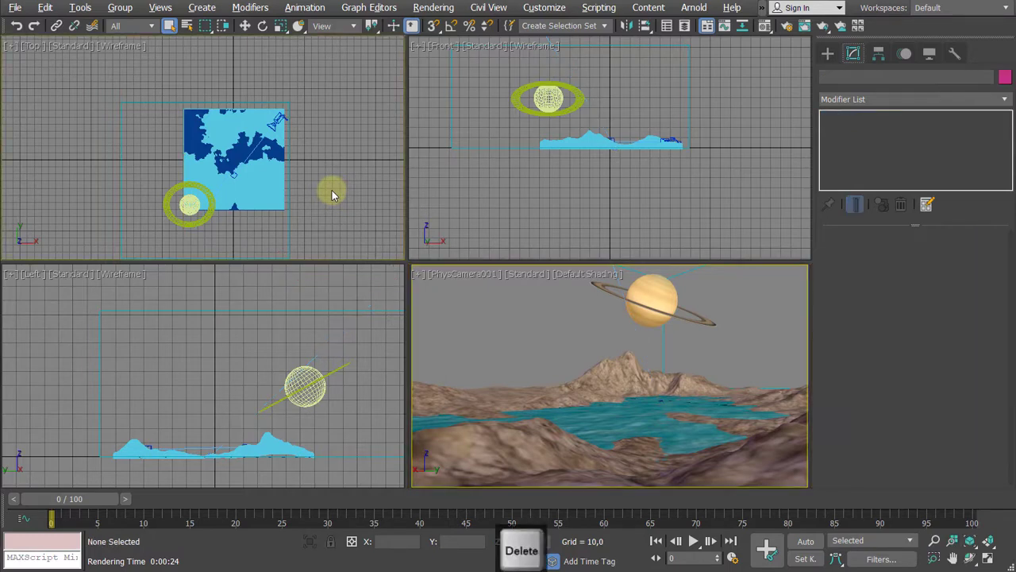
click(827, 53)
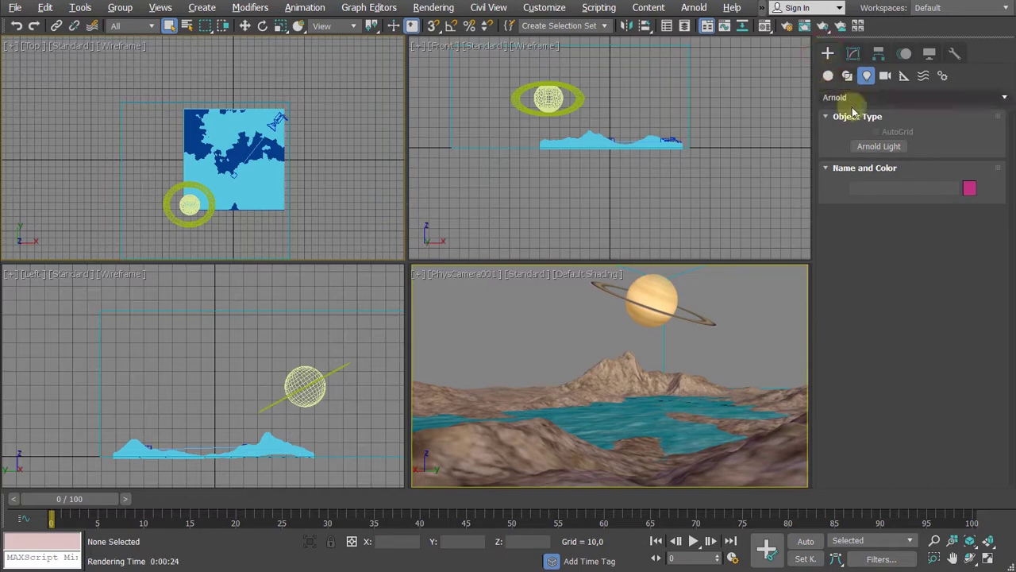
click(879, 146)
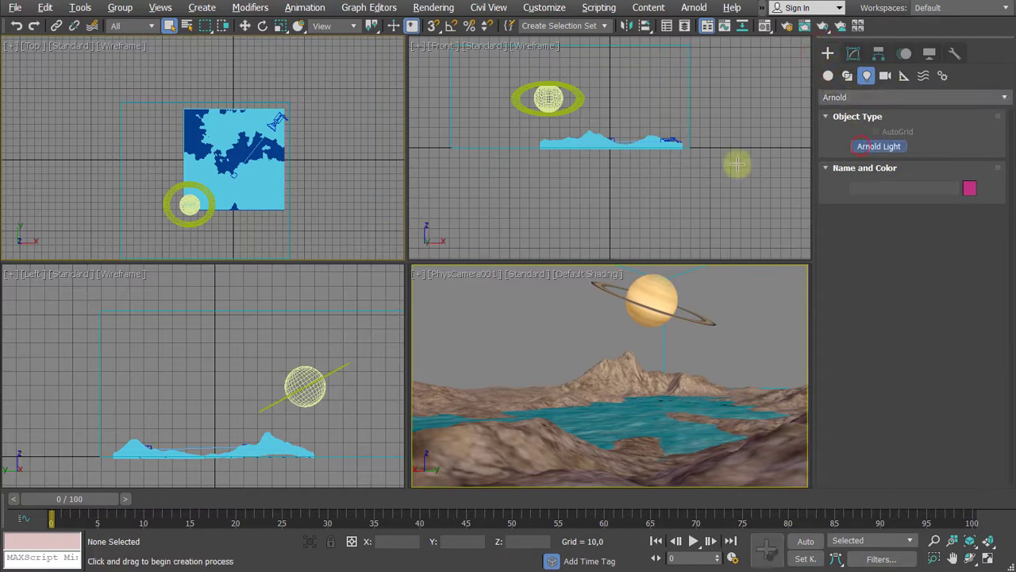
middle_drag(151, 202, 170, 129)
mouse_move(246, 225)
mouse_down()
mouse_move(250, 79)
mouse_move(241, 84)
mouse_up()
right_click(241, 84)
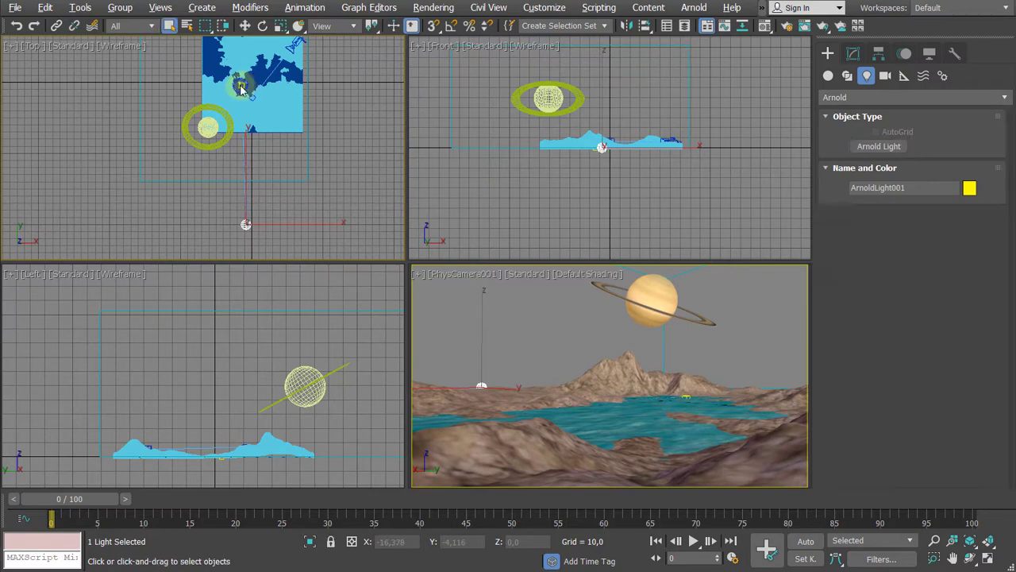
- Raise the Arnold light in the Front view to a height of about 118 and review its shape parameters
scroll(256, 226, down, 2)
right_click(256, 225)
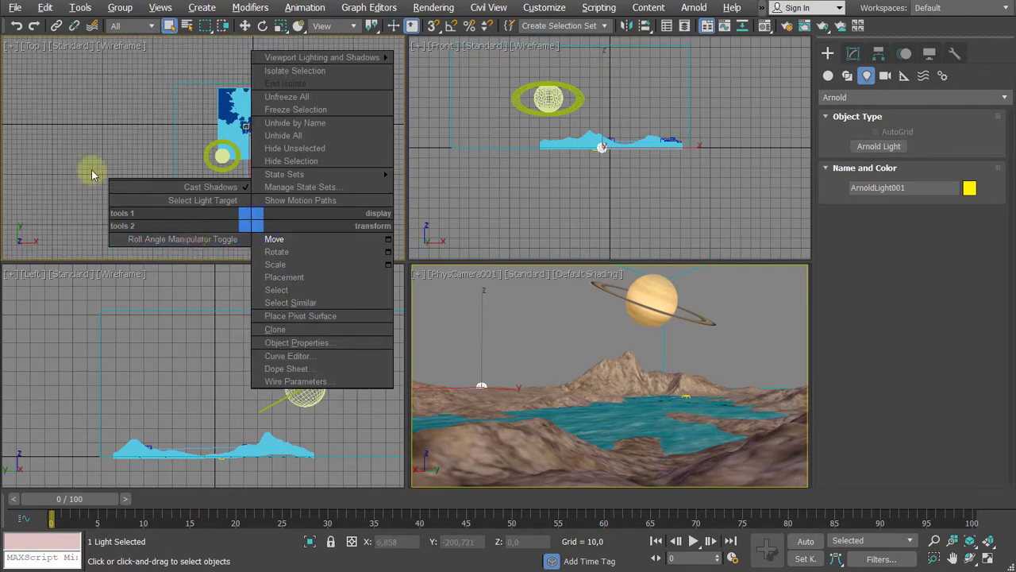
click(270, 238)
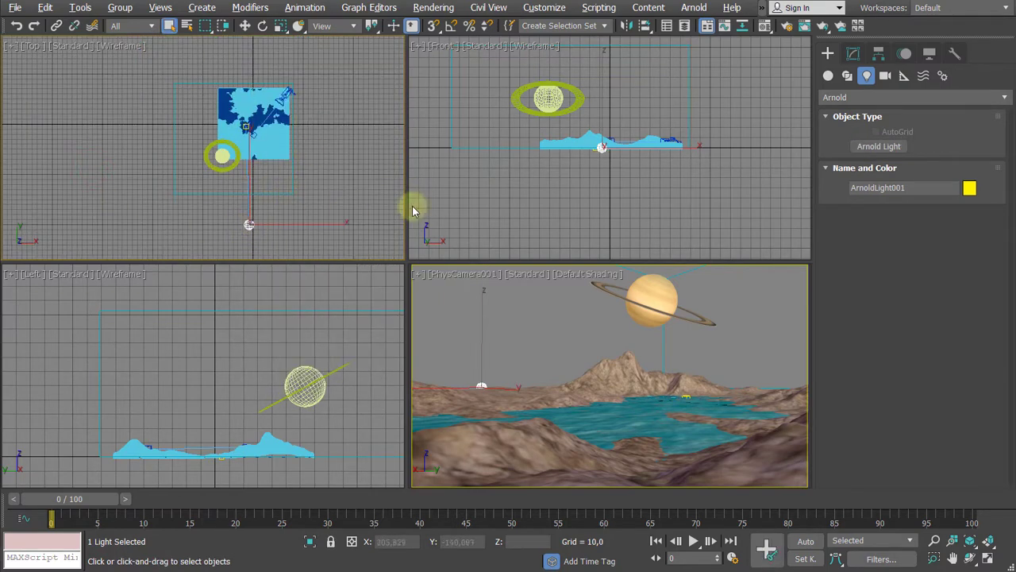
middle_drag(132, 169, 87, 170)
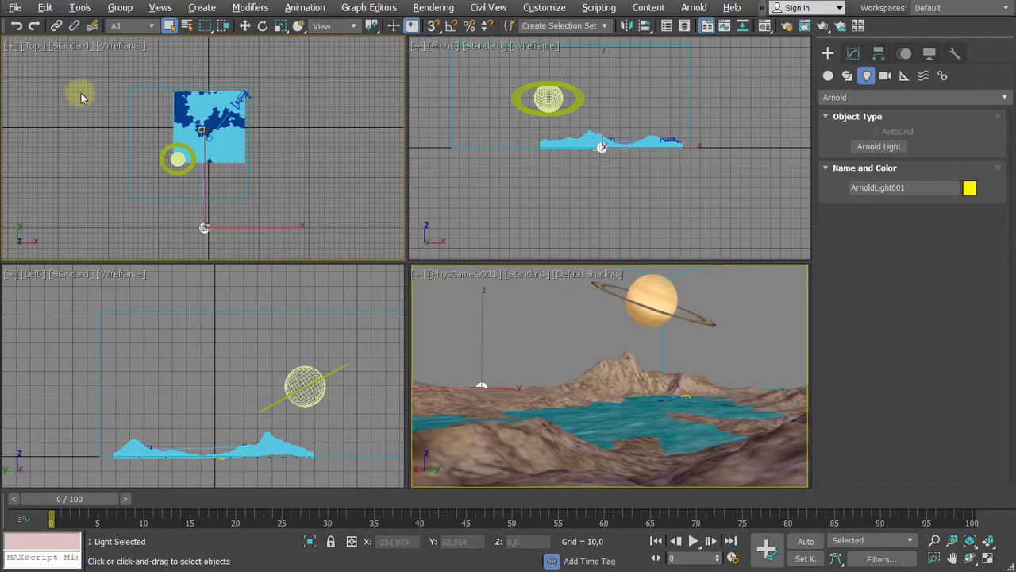
scroll(539, 200, up, 3)
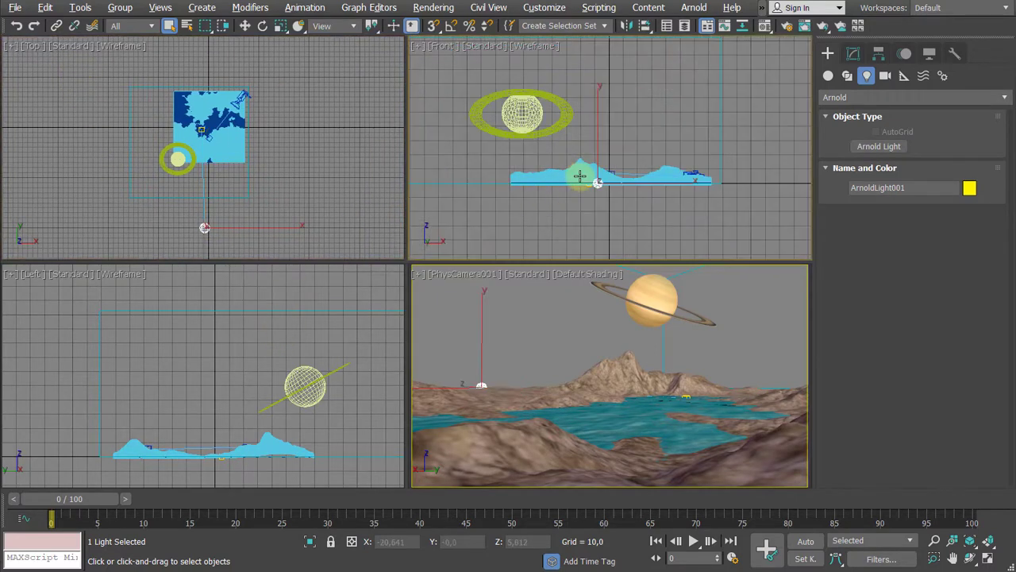
key(w)
scroll(582, 181, down, 4)
drag(582, 186, 630, 50)
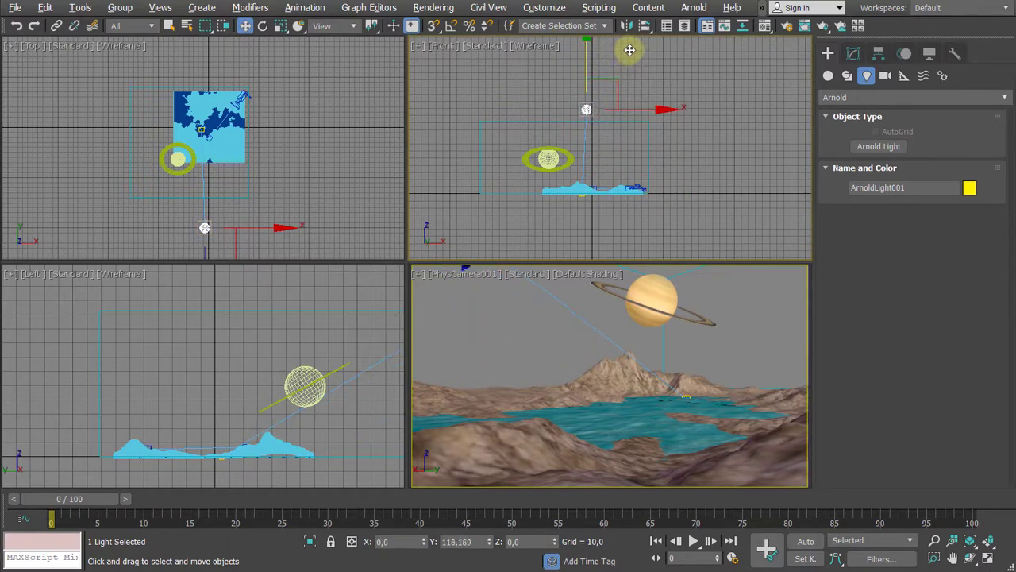
middle_drag(625, 145, 605, 163)
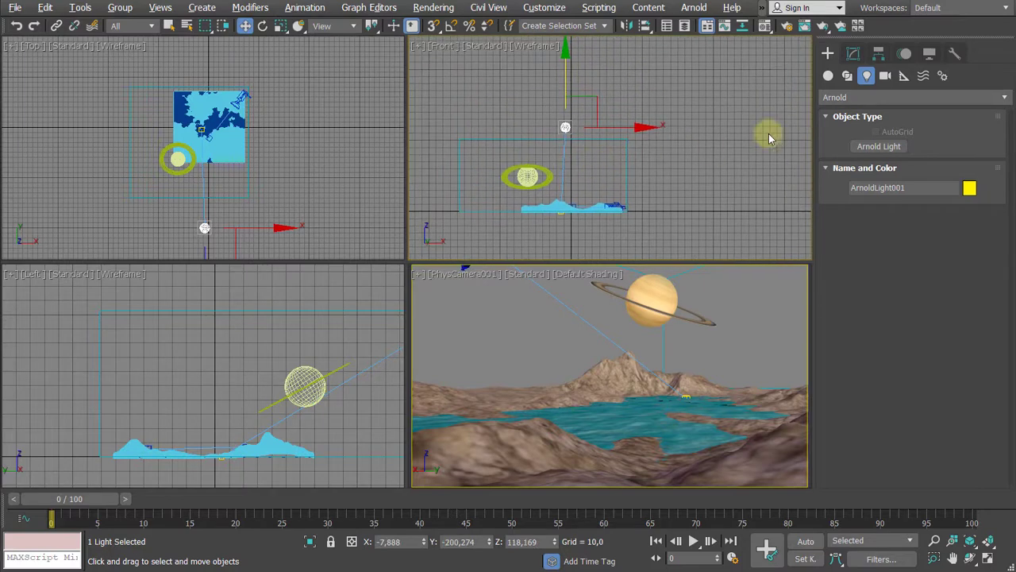
click(853, 53)
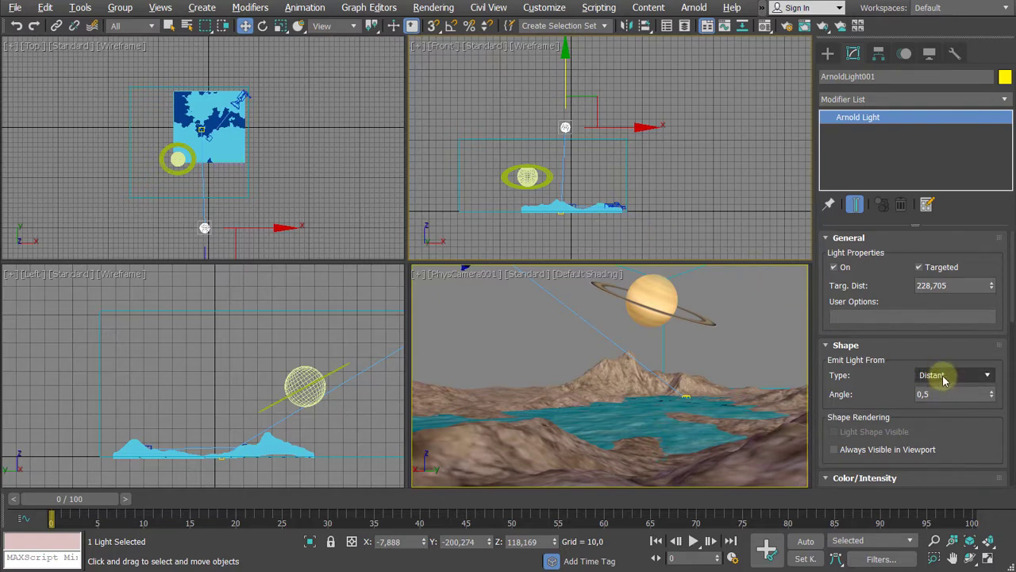
click(662, 195)
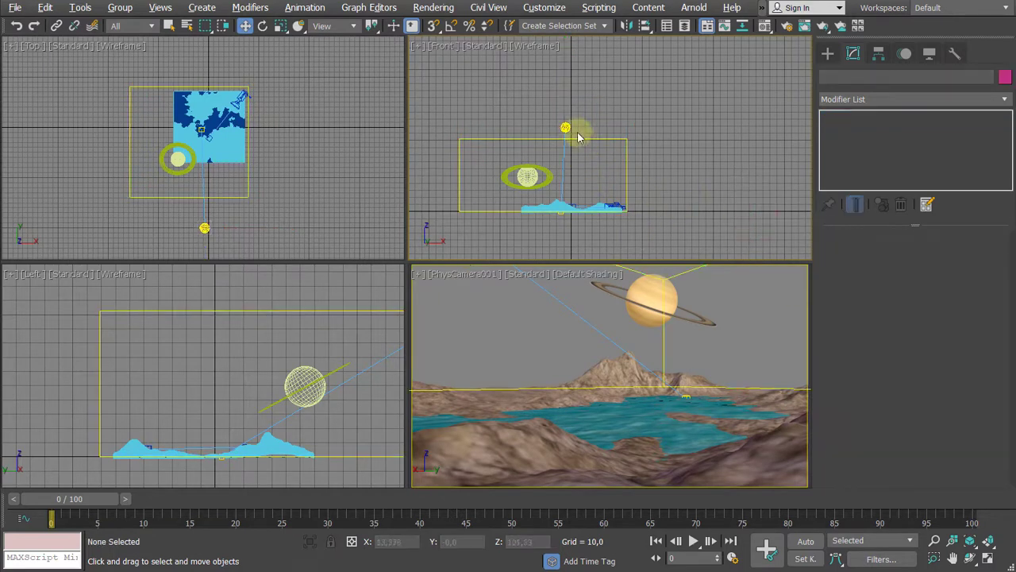
- Shift the Arnold light along X to about 11.9 in the Front view and set its shape type to Distant
drag(566, 128, 629, 128)
click(953, 375)
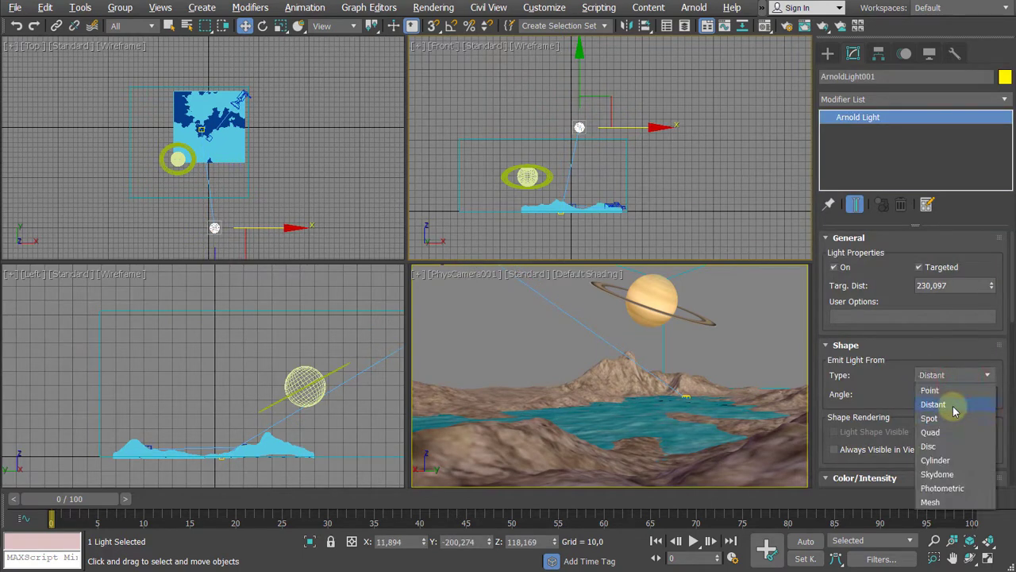
click(954, 407)
- Set the Arnold light's intensity to 1.0
scroll(895, 361, down, 4)
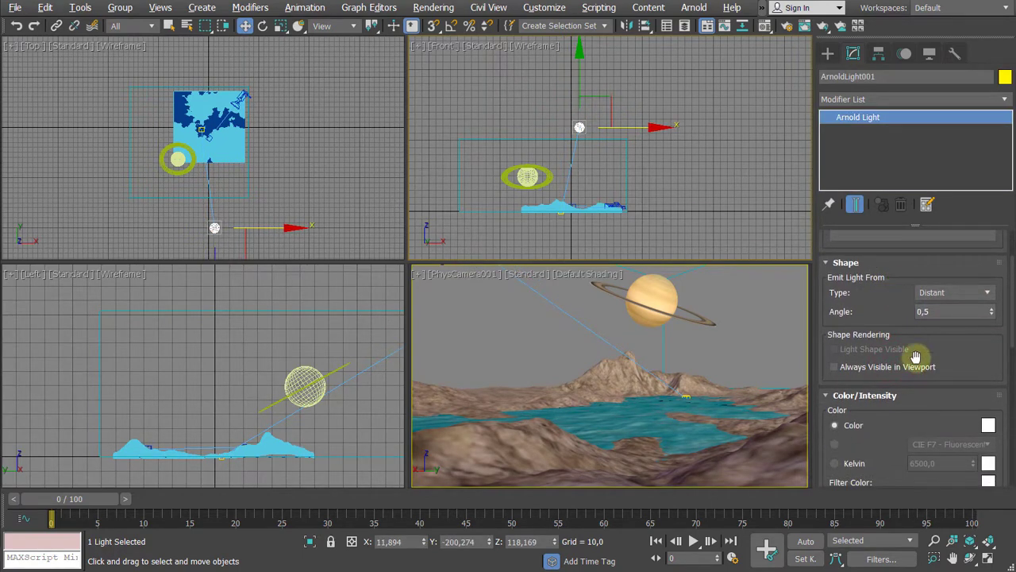
drag(915, 357, 917, 202)
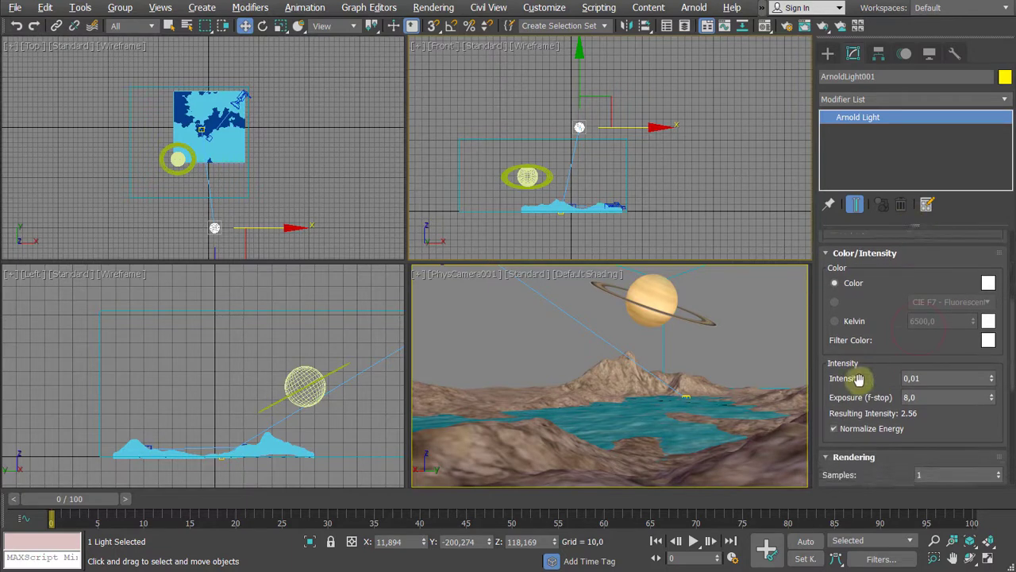
double_click(946, 382)
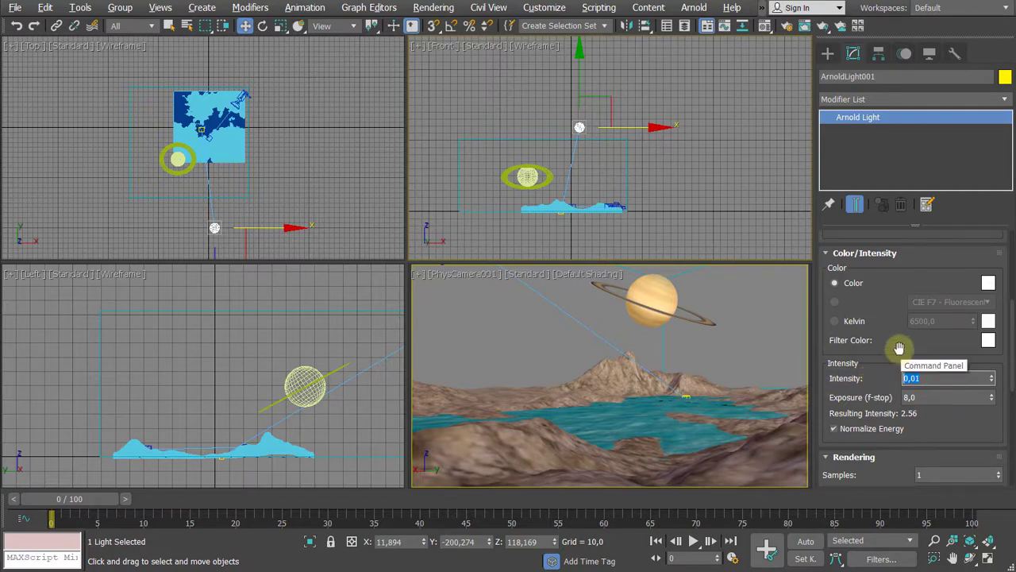
key(Return)
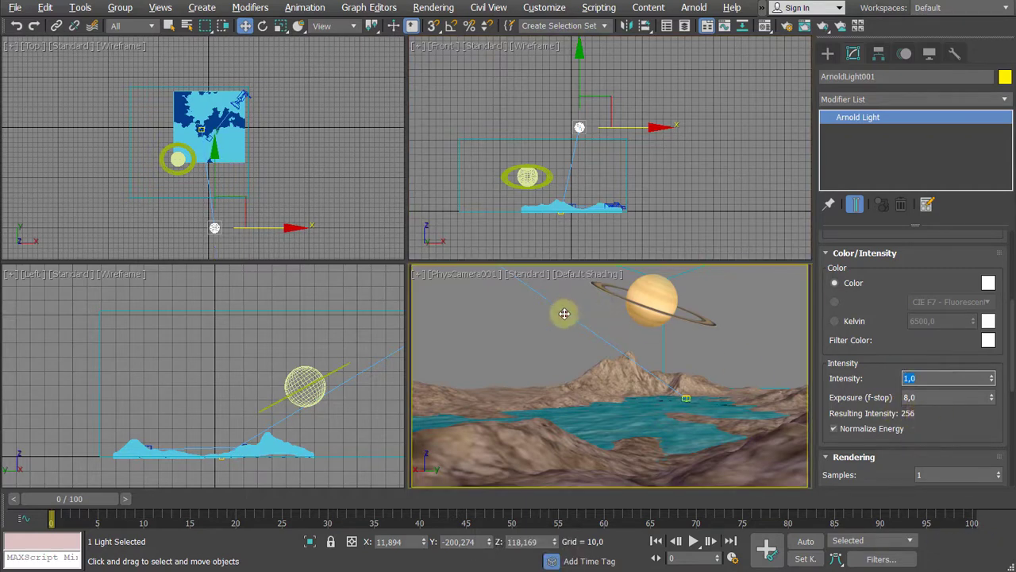
- Test-render the PhysCamera001 view with Arnold, stop it partway and close the rendered frame
drag(563, 313, 567, 343)
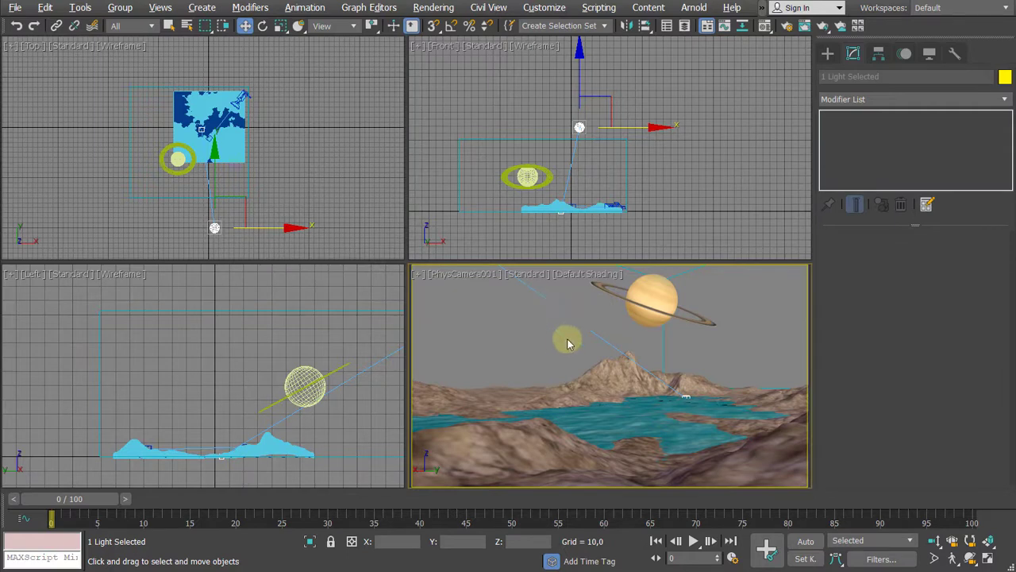
key(F10)
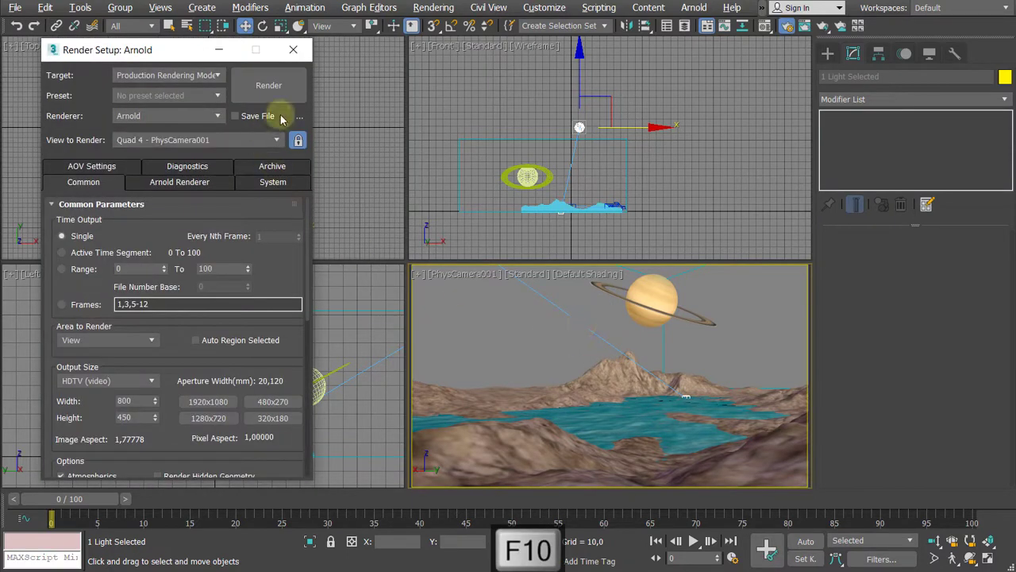
click(268, 85)
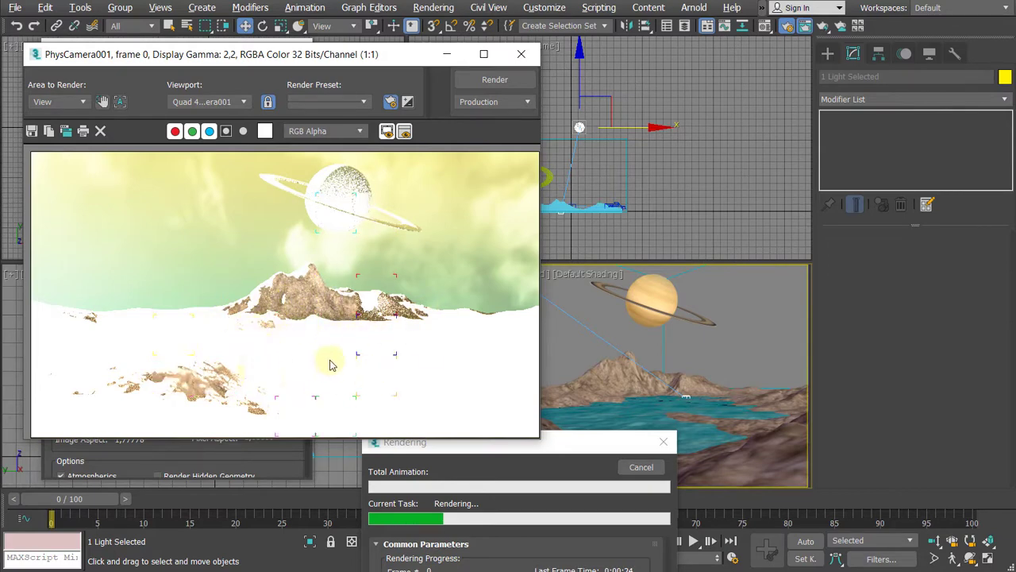
click(642, 467)
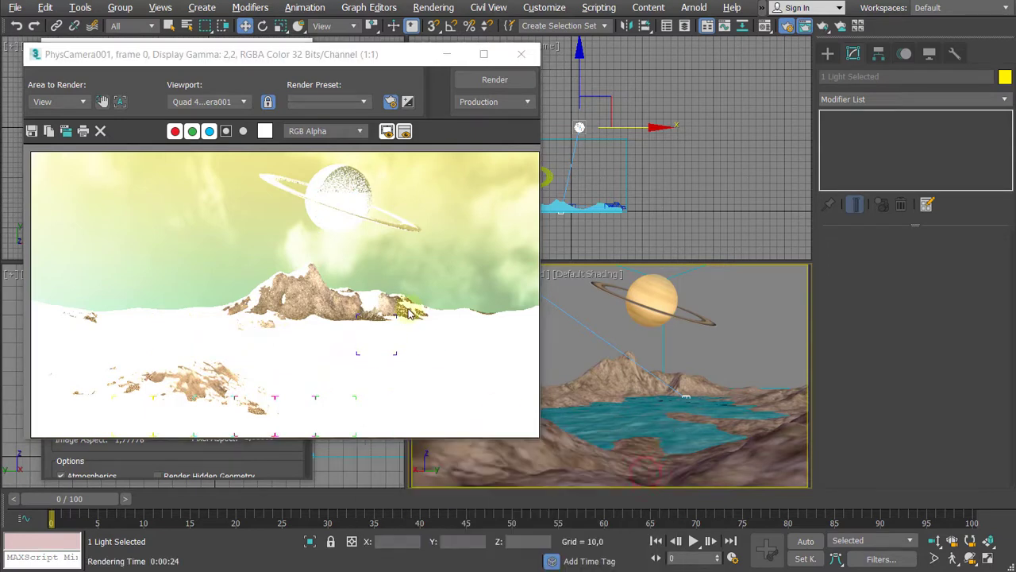
click(520, 54)
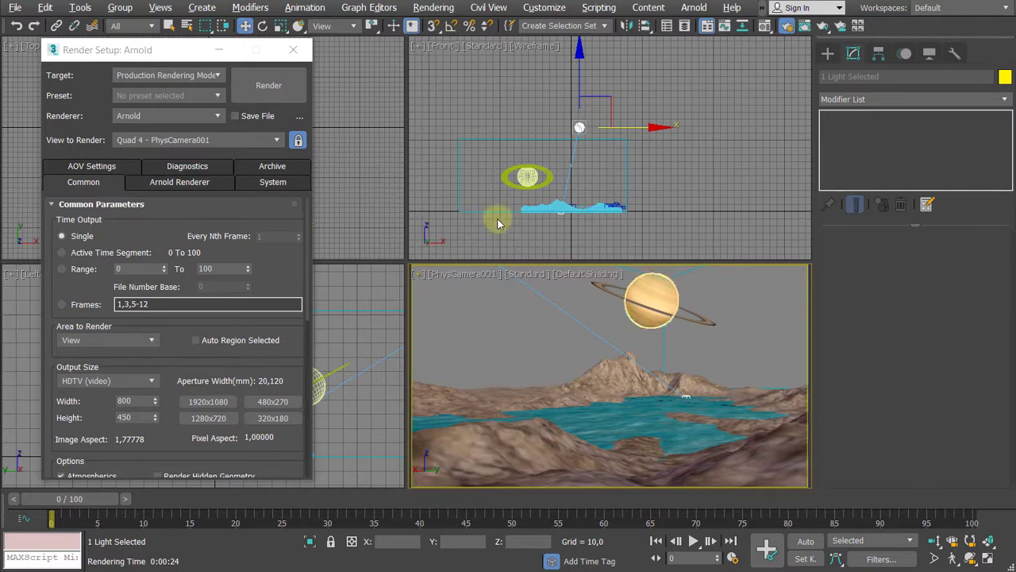
- Open the environment settings and switch the exposure control from Physical Camera to no exposure control
right_click(462, 217)
key(8)
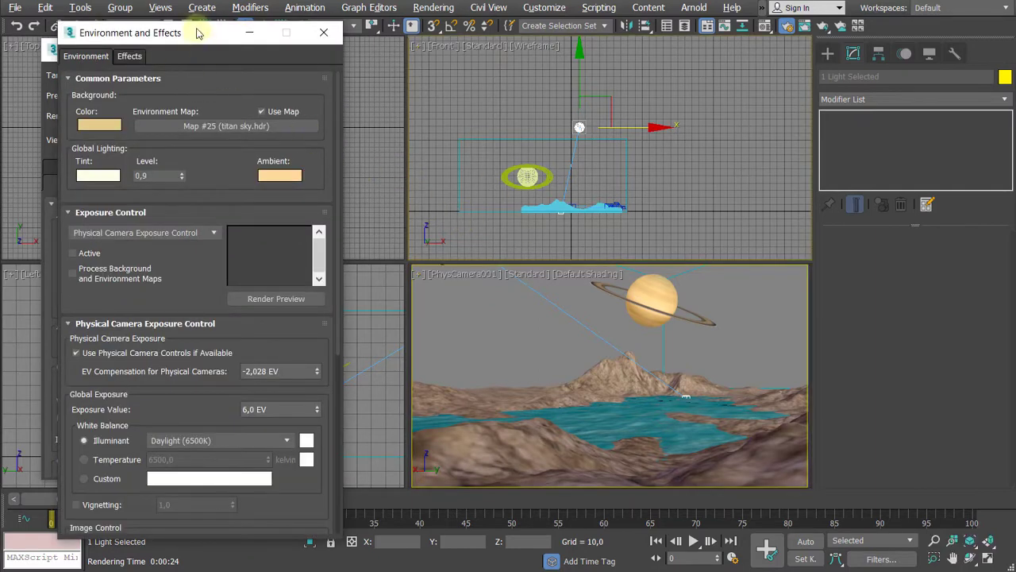
drag(198, 29, 262, 18)
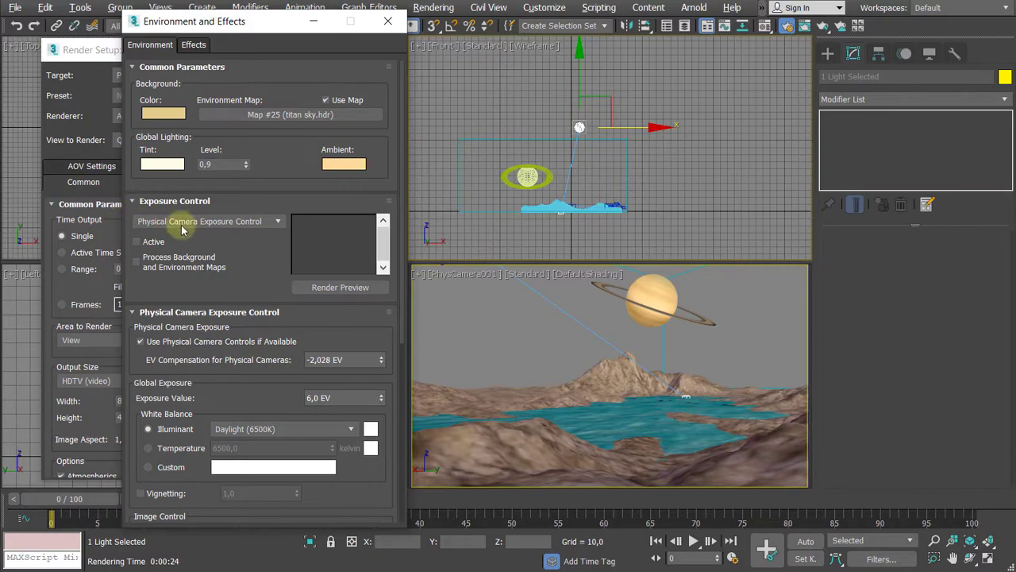
click(207, 222)
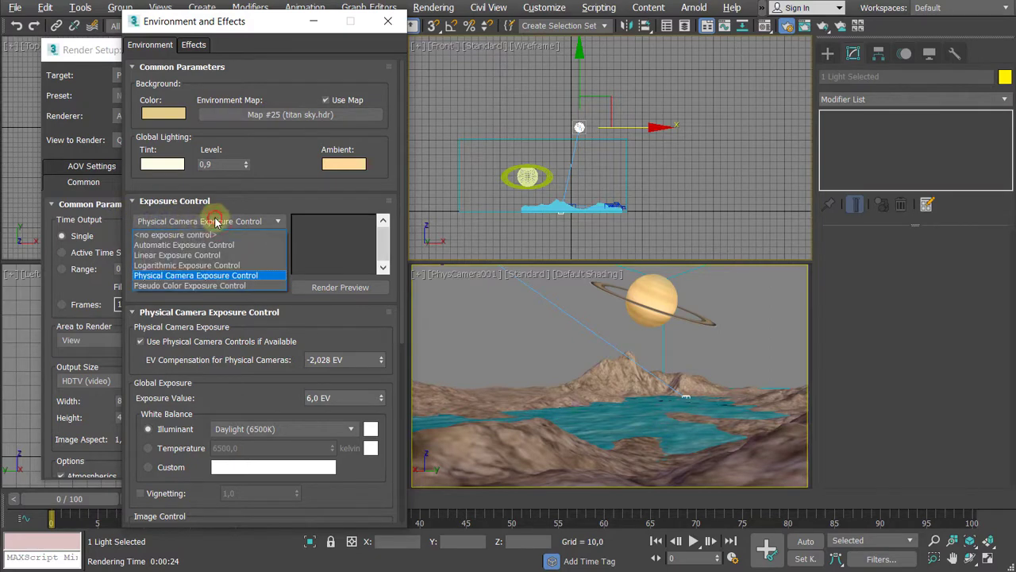
click(199, 229)
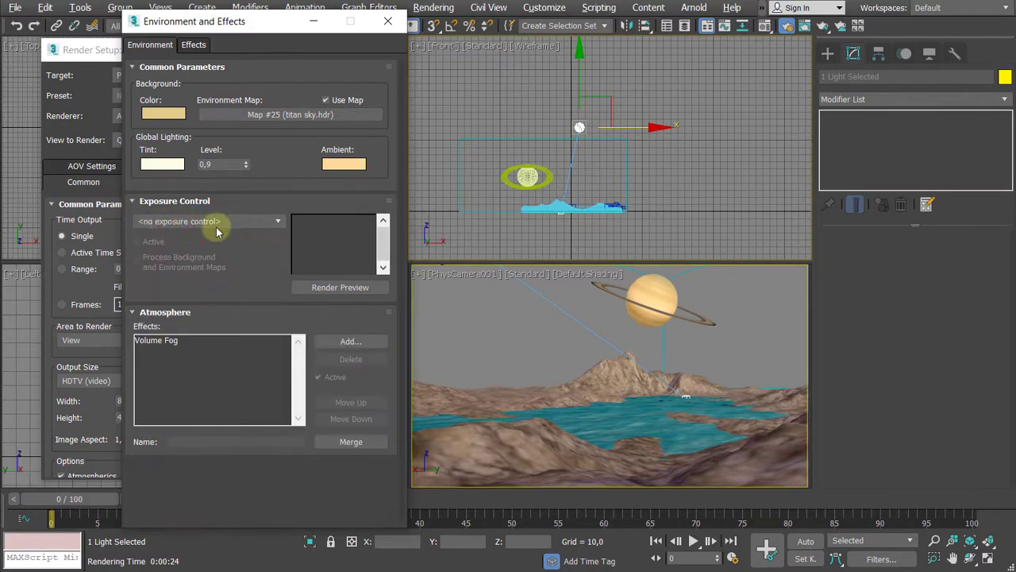
- Delete the Volume Fog atmosphere effect and close the environment settings
click(158, 342)
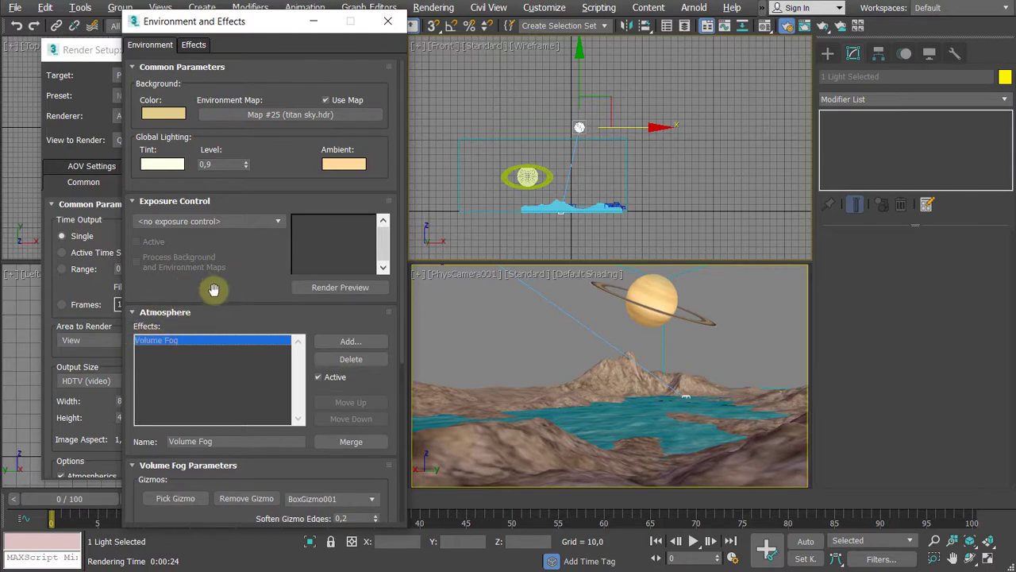
click(349, 358)
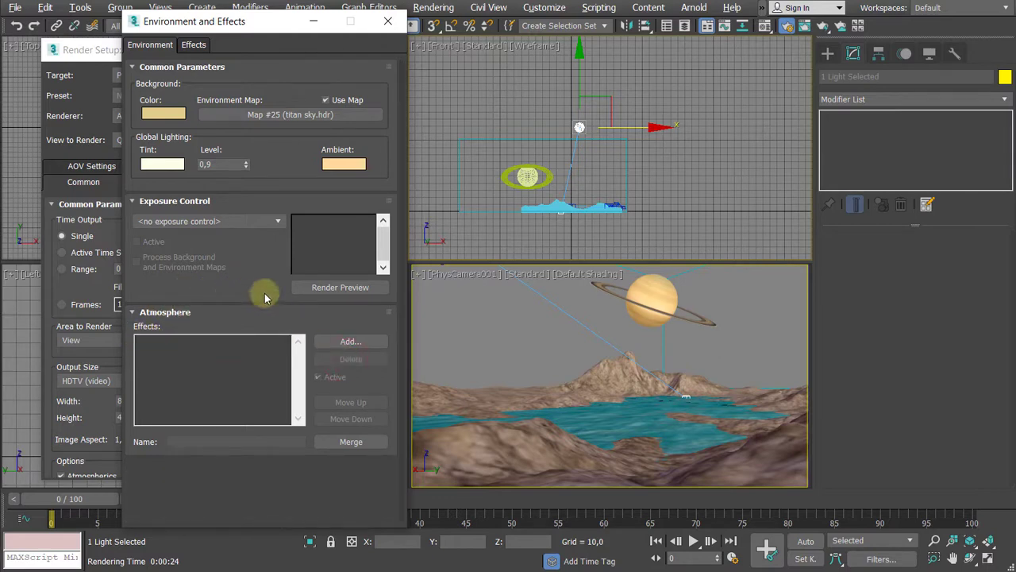
click(388, 21)
- Render the camera view again without fog or exposure control, cancel it partway and close the frame
click(267, 84)
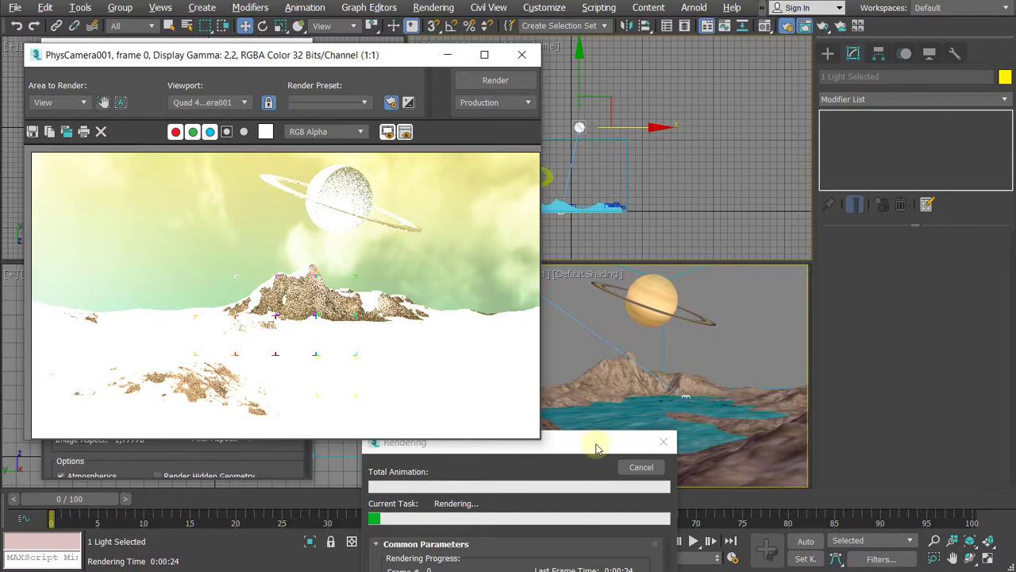
drag(595, 445, 633, 146)
click(674, 158)
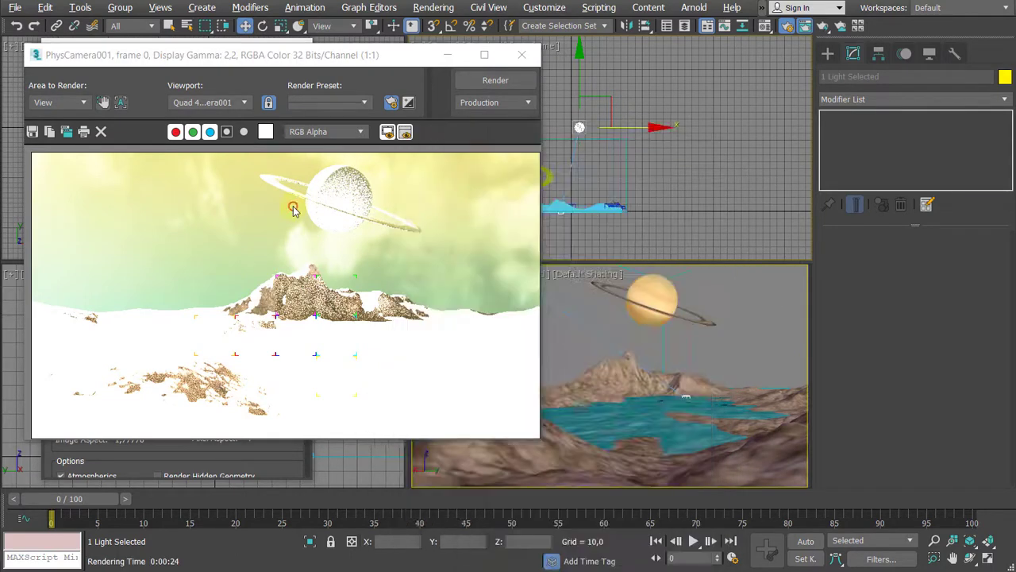
click(522, 55)
- Select the Arnold light in the Front view and set its intensity to 0.01
click(755, 146)
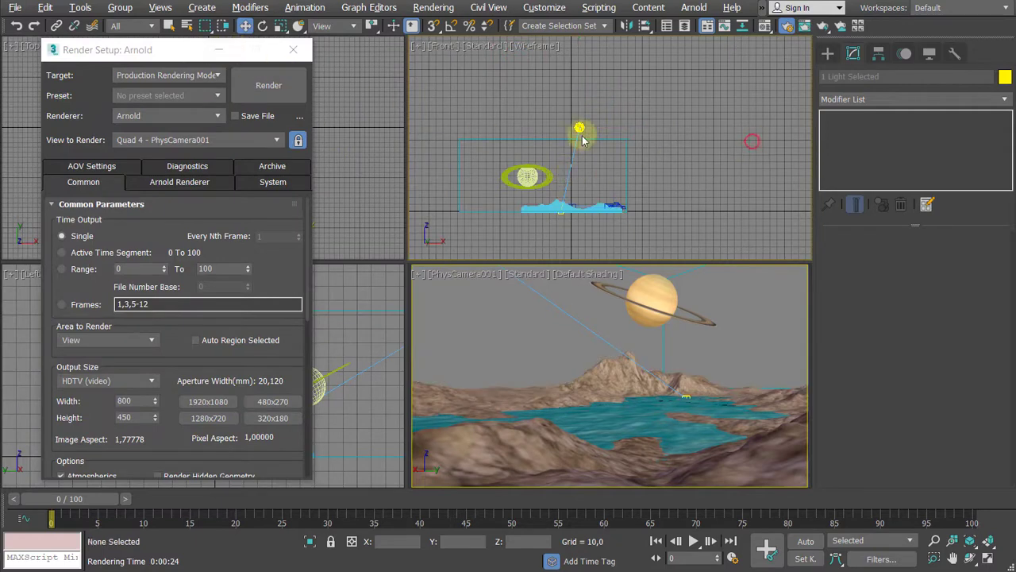
click(581, 127)
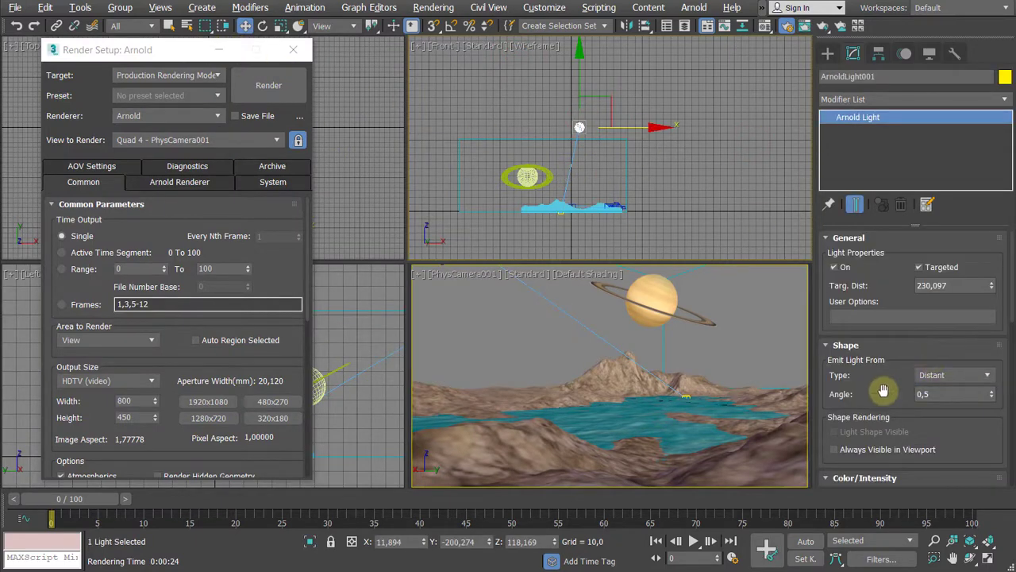
drag(884, 390, 896, 231)
drag(900, 392, 896, 305)
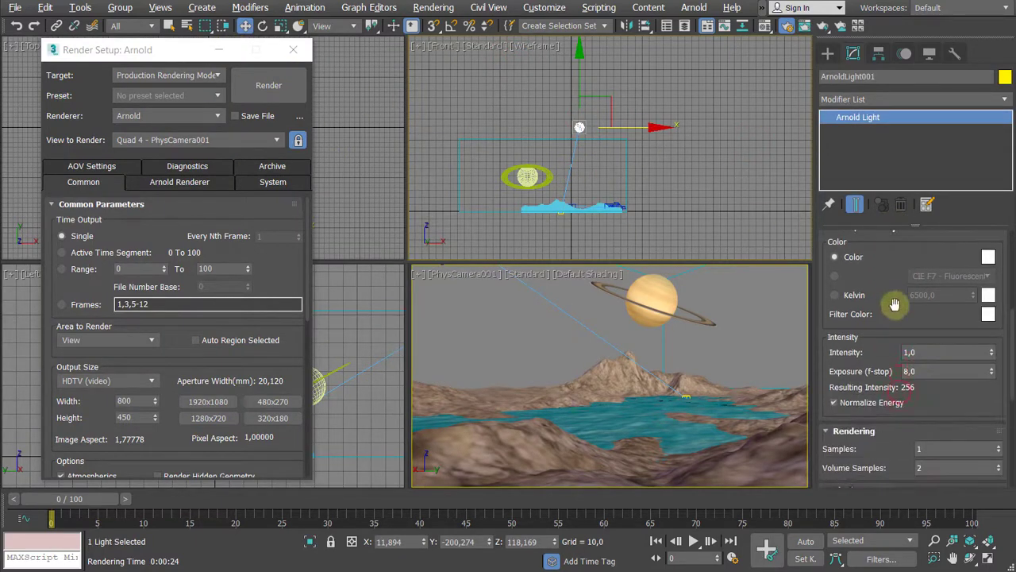
drag(928, 351, 857, 347)
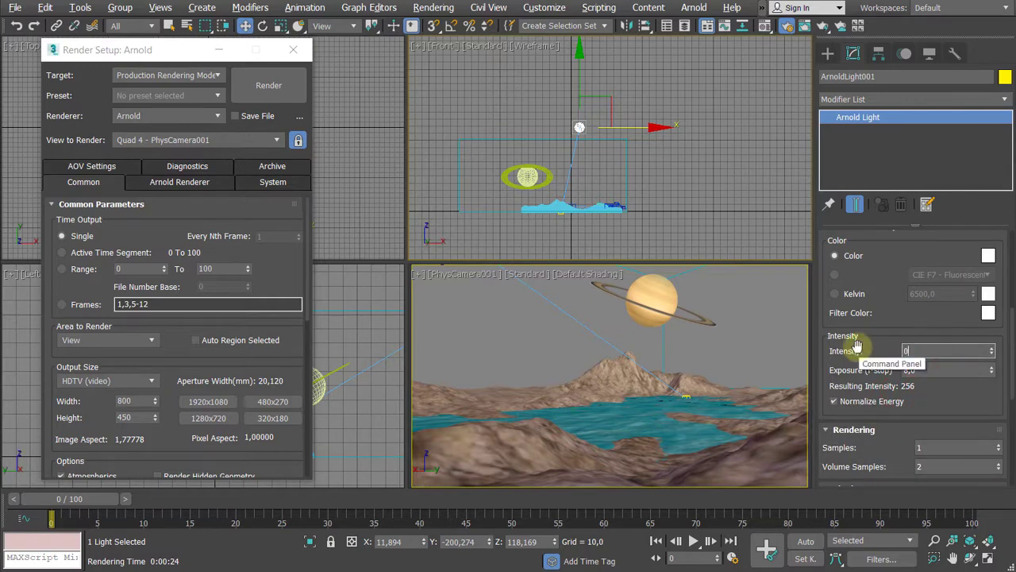
key(Return)
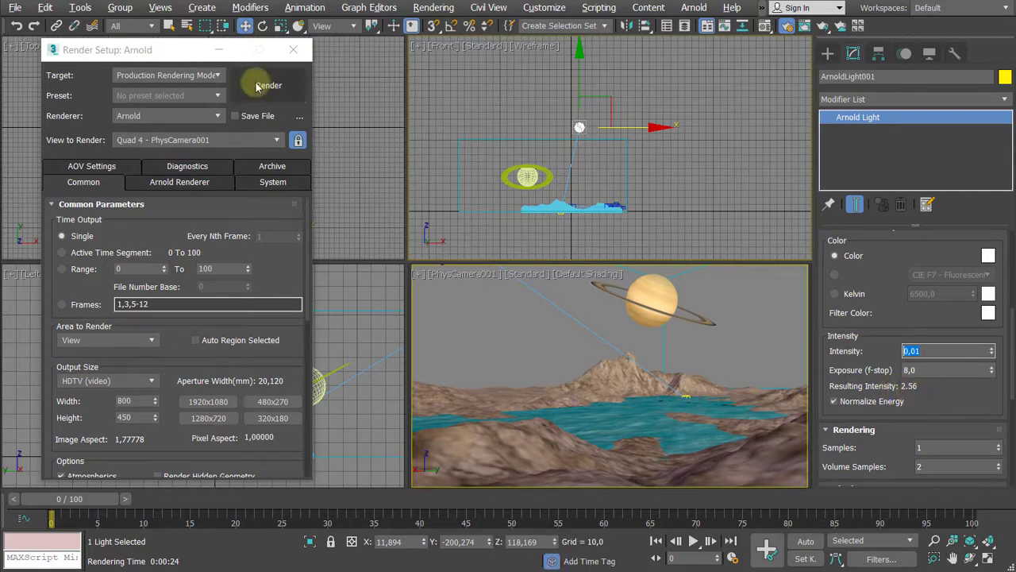
- Render the full camera view with the dimmed light, then close the rendered frame and the render setup
drag(198, 47, 226, 46)
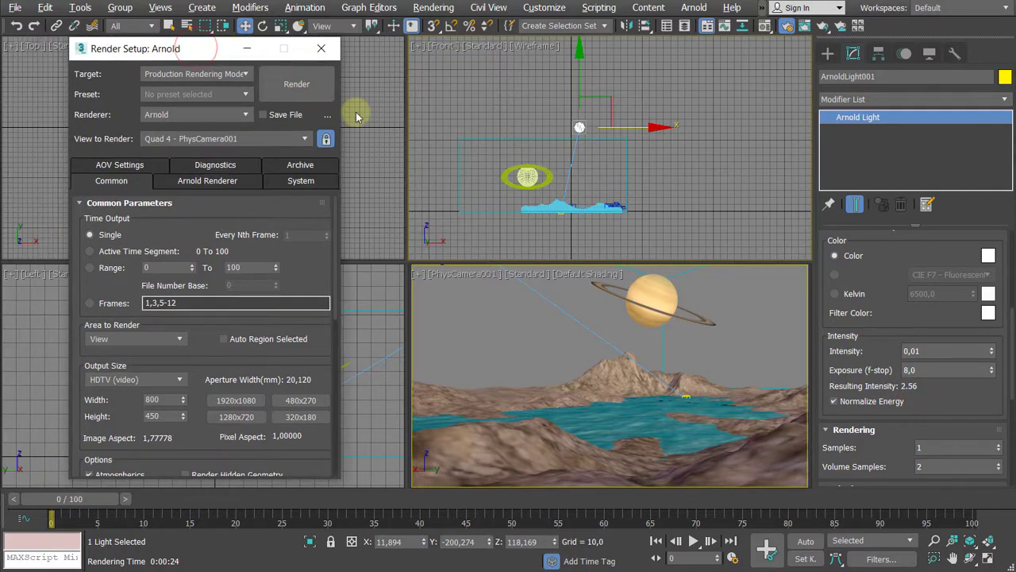
click(317, 87)
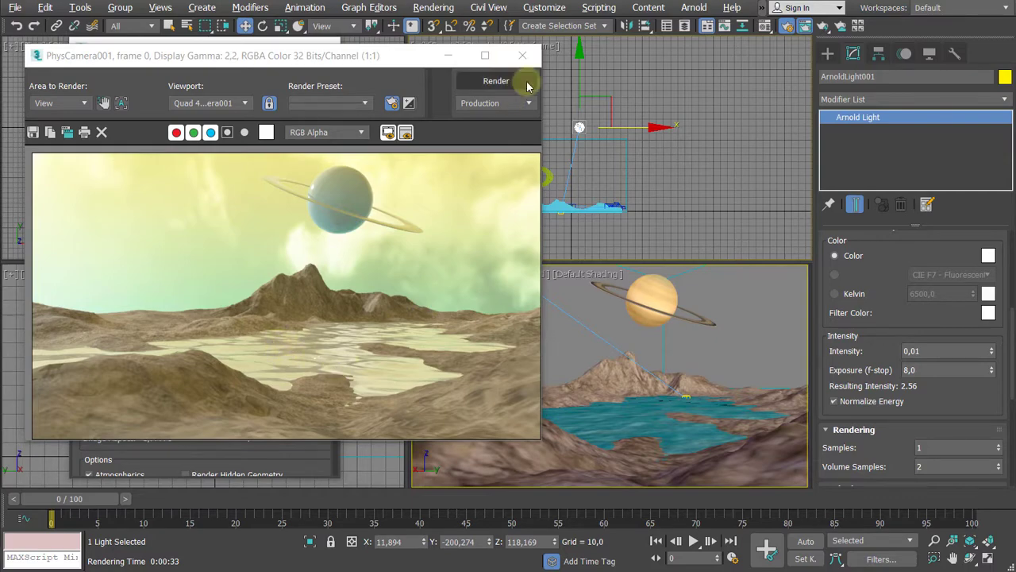
click(522, 55)
click(180, 44)
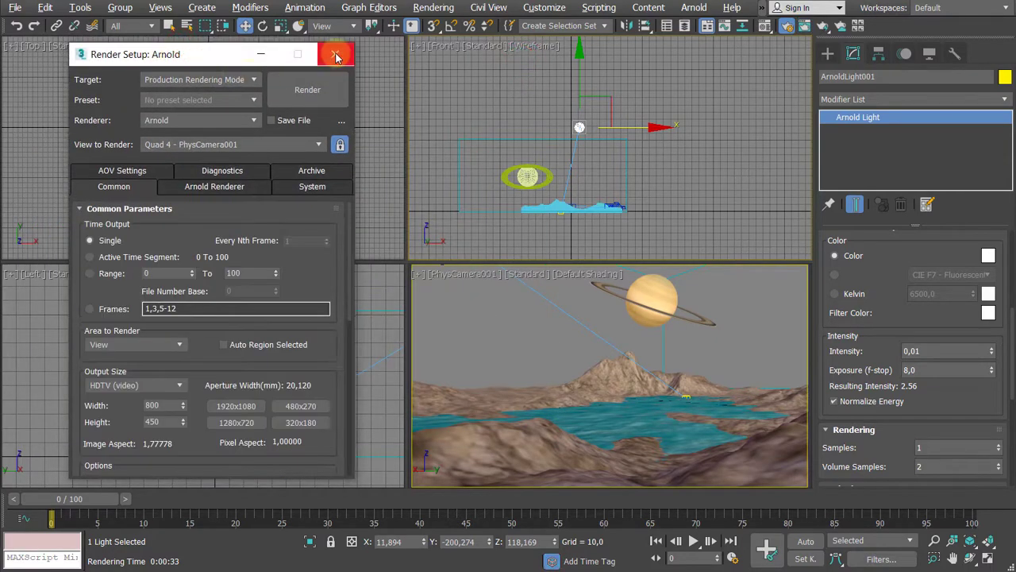
click(334, 49)
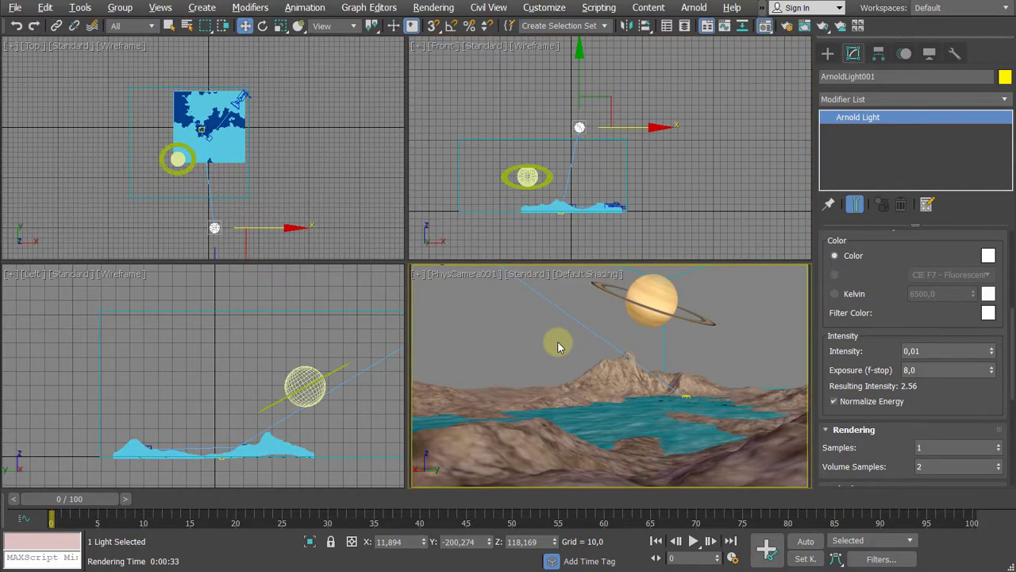
- Select the water plane and rename its 07 - Default material to Water in the Material Editor
key(m)
key(m)
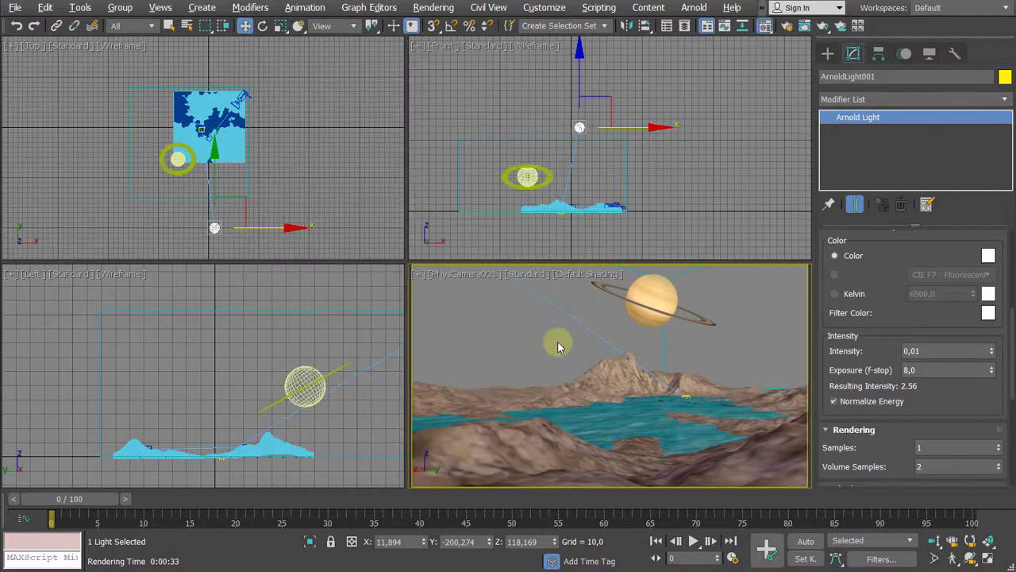
key(m)
drag(473, 54, 405, 52)
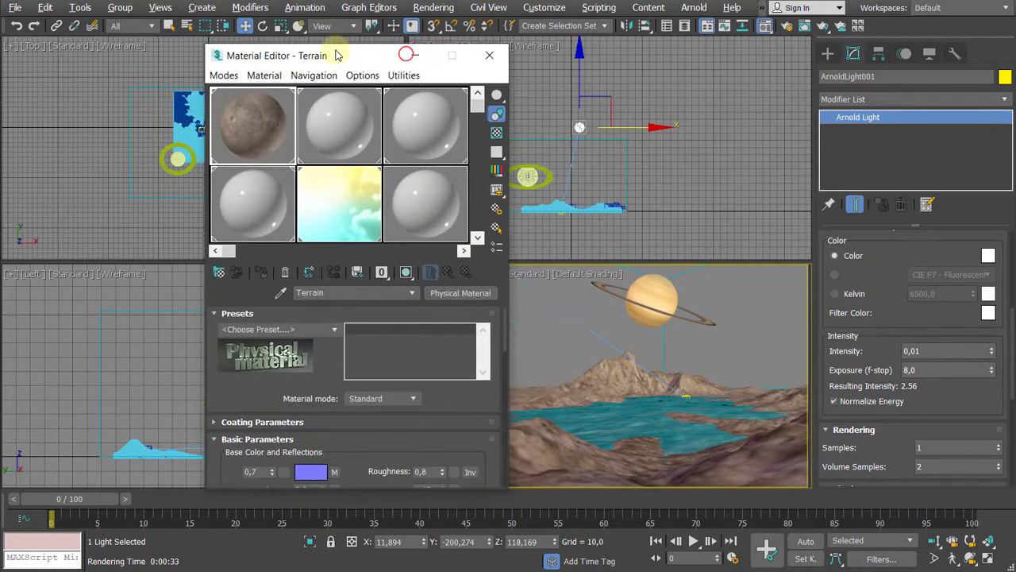
click(245, 206)
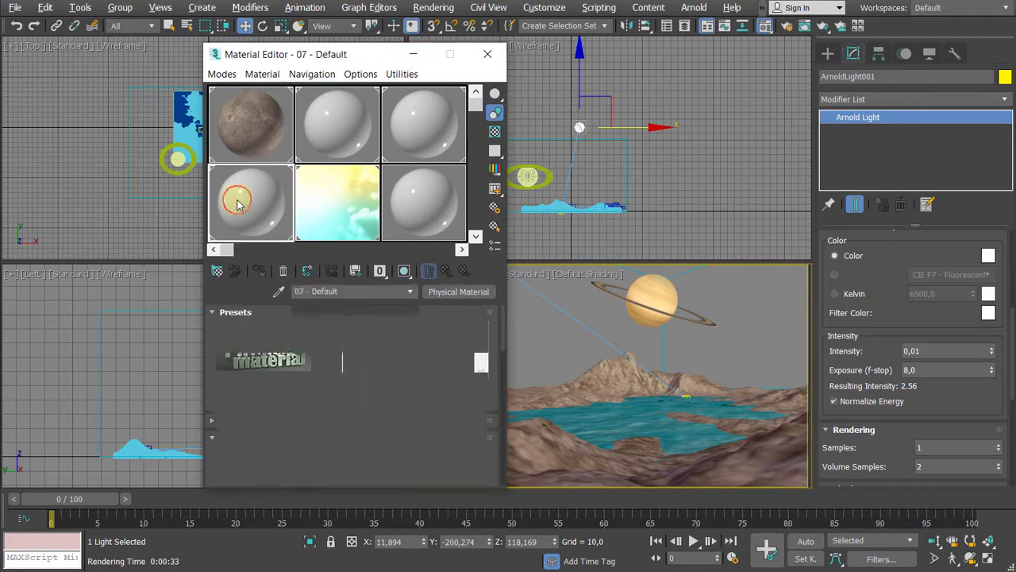
click(627, 426)
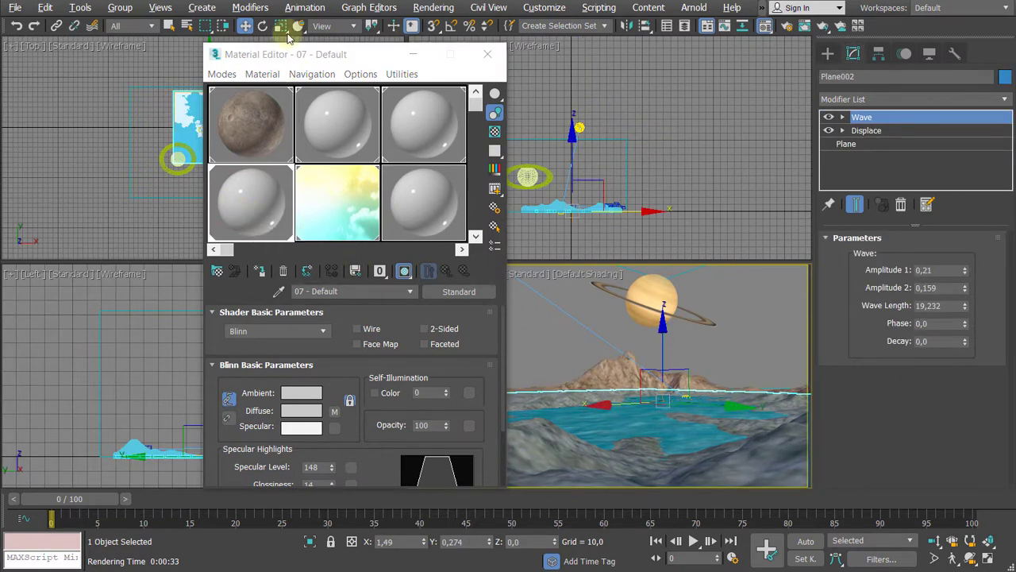
drag(281, 53, 232, 26)
click(303, 265)
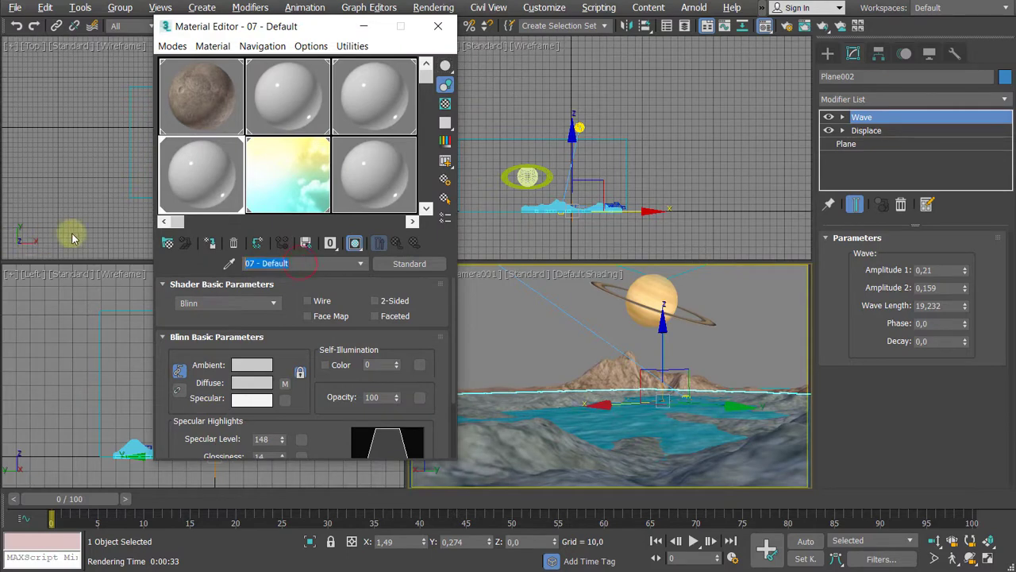
text(Water)
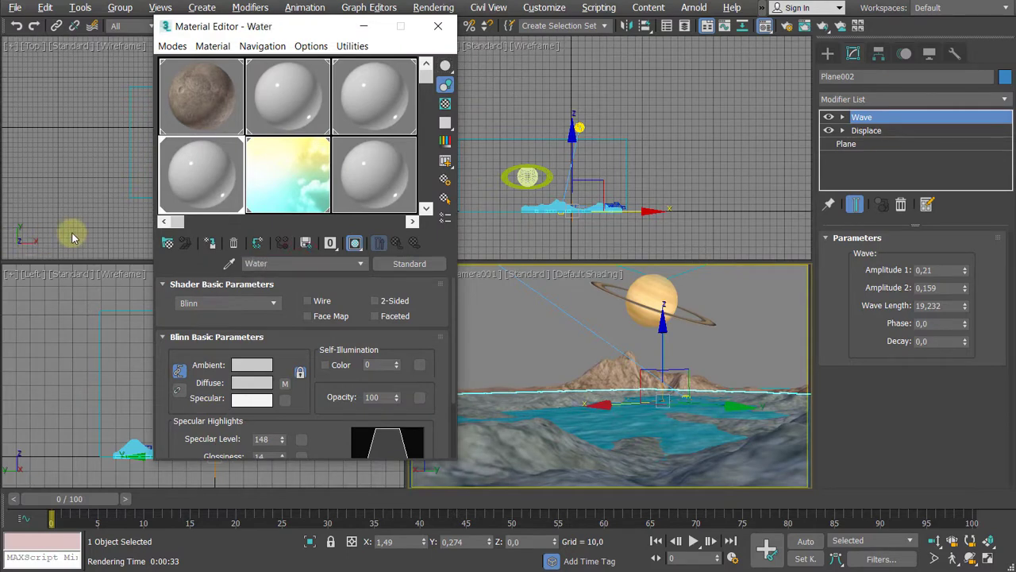
key(Return)
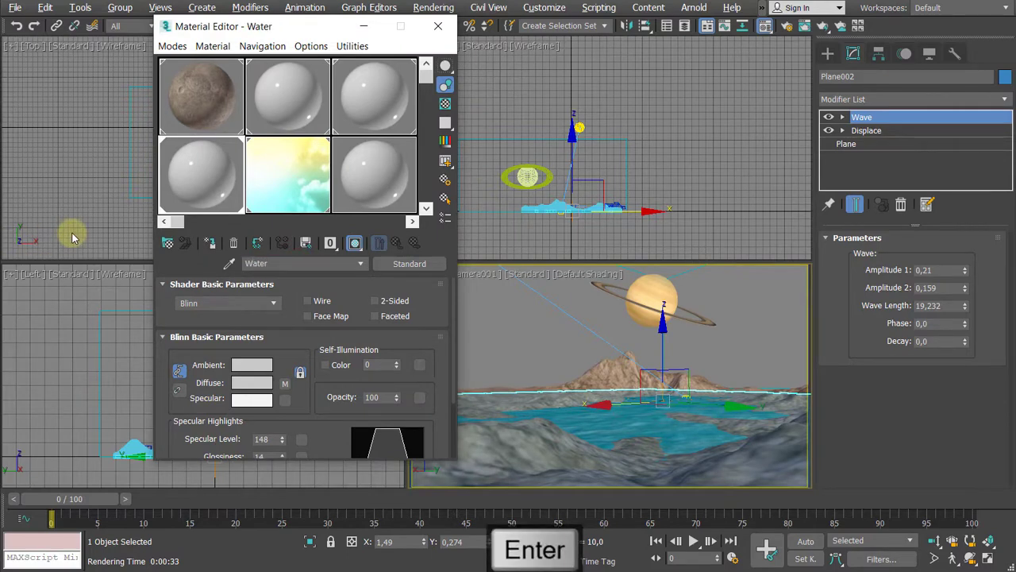
- Open the Water material's diffuse map, view its bitmap image, close the preview and return to the parent material
click(286, 384)
drag(304, 299, 299, 232)
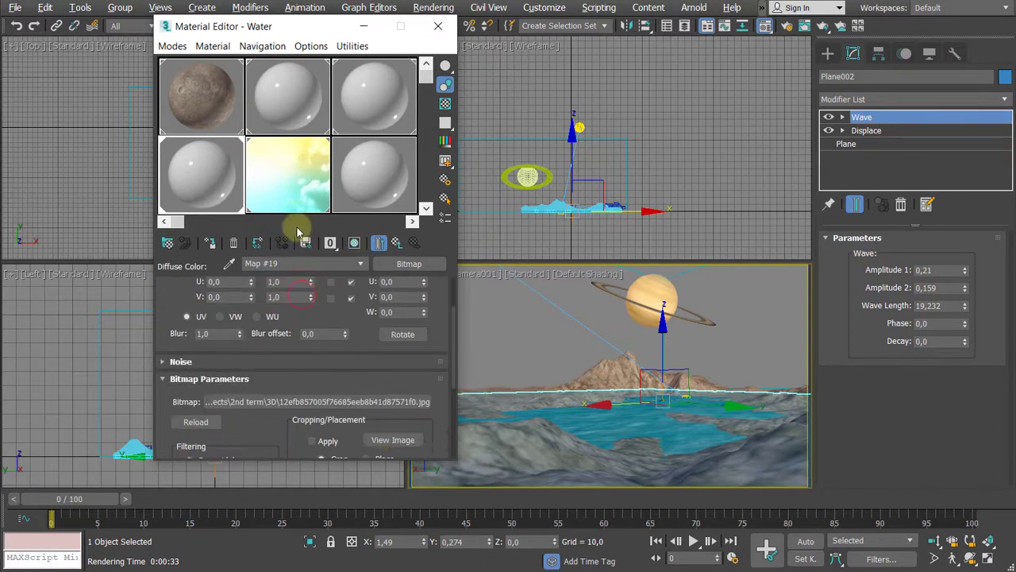
click(373, 439)
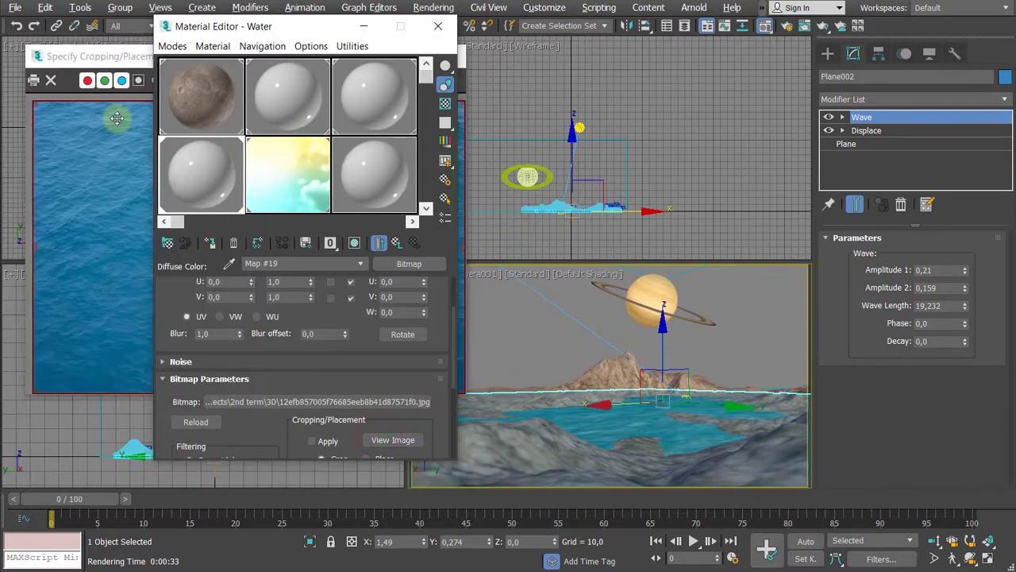
click(108, 56)
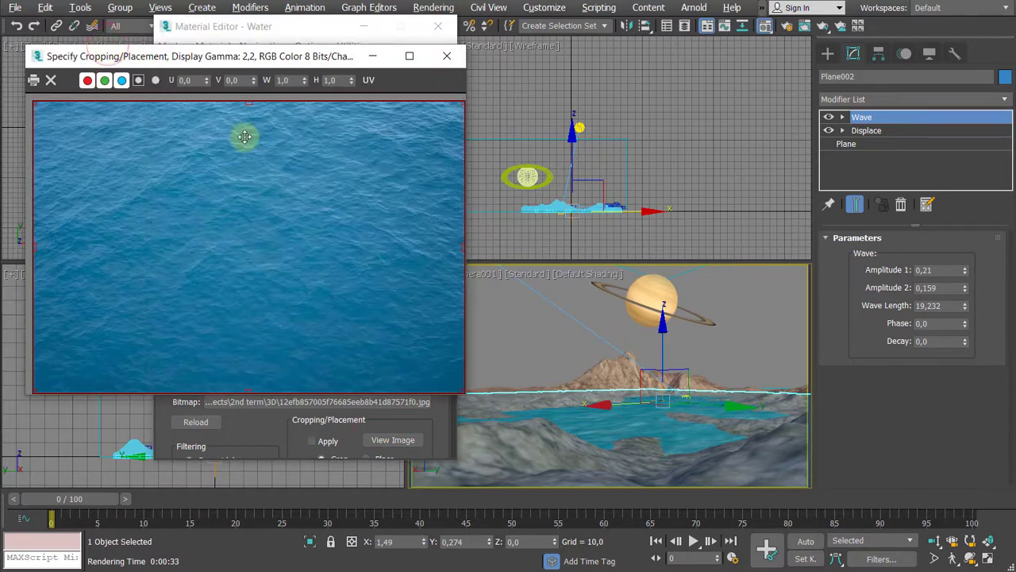
click(449, 56)
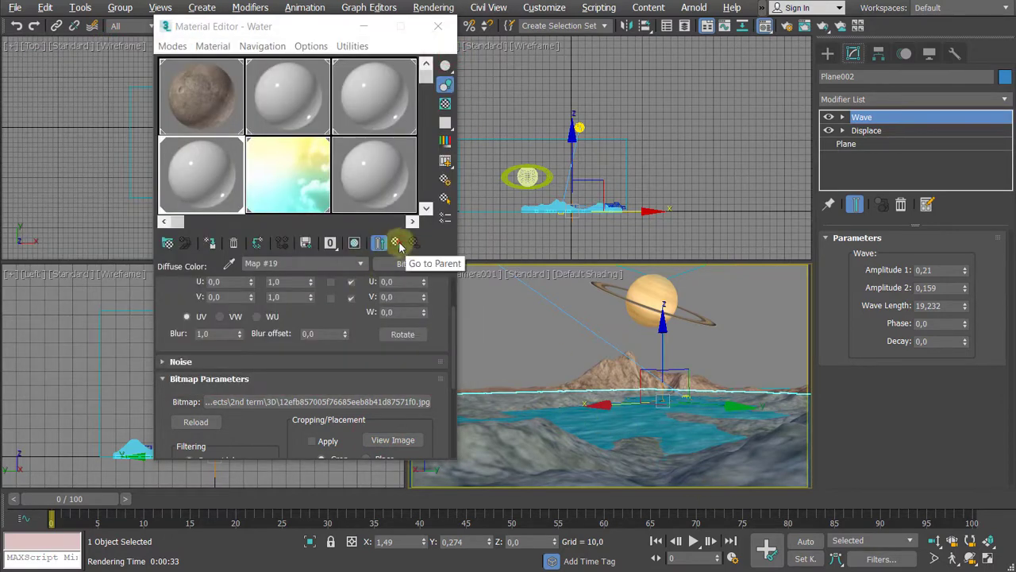
click(396, 243)
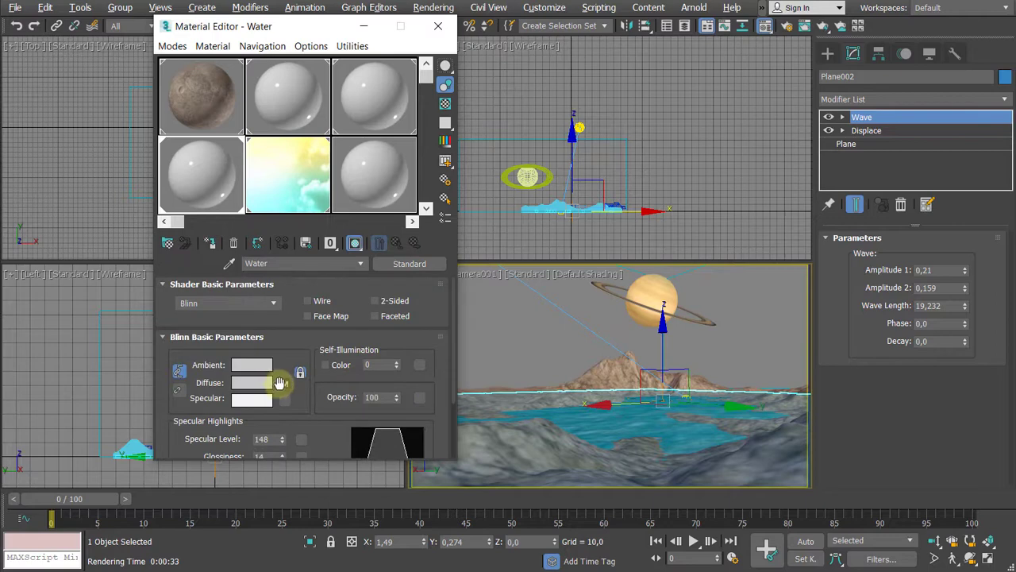
- Cut the diffuse map from the Water material and change the material type from Standard to Physical Material
right_click(279, 384)
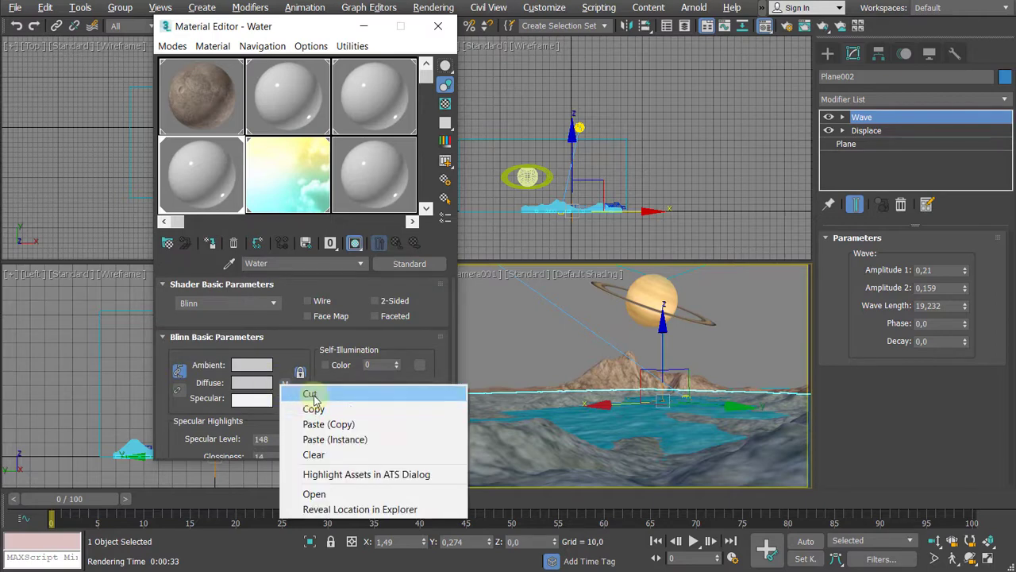
click(312, 393)
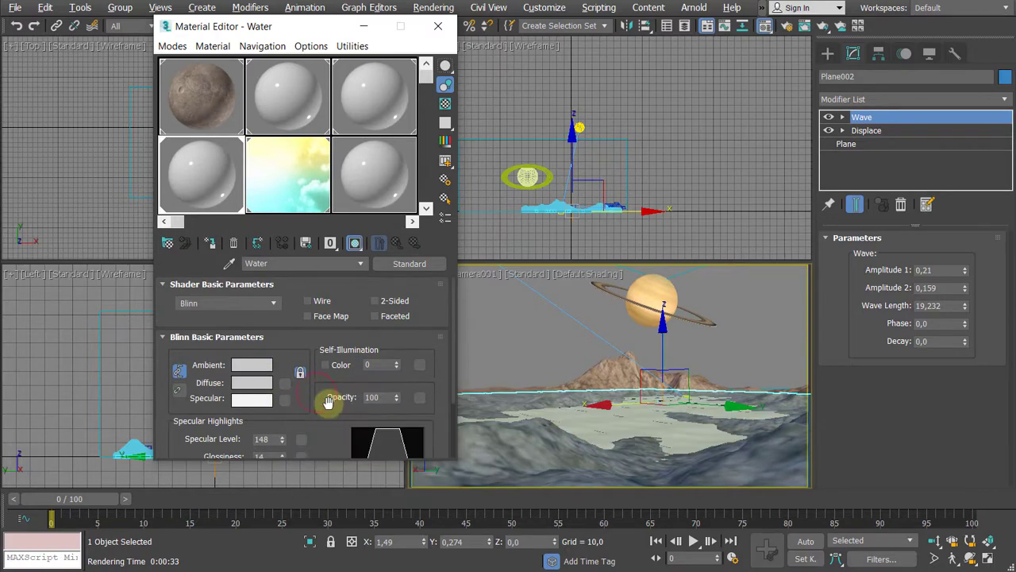
click(411, 264)
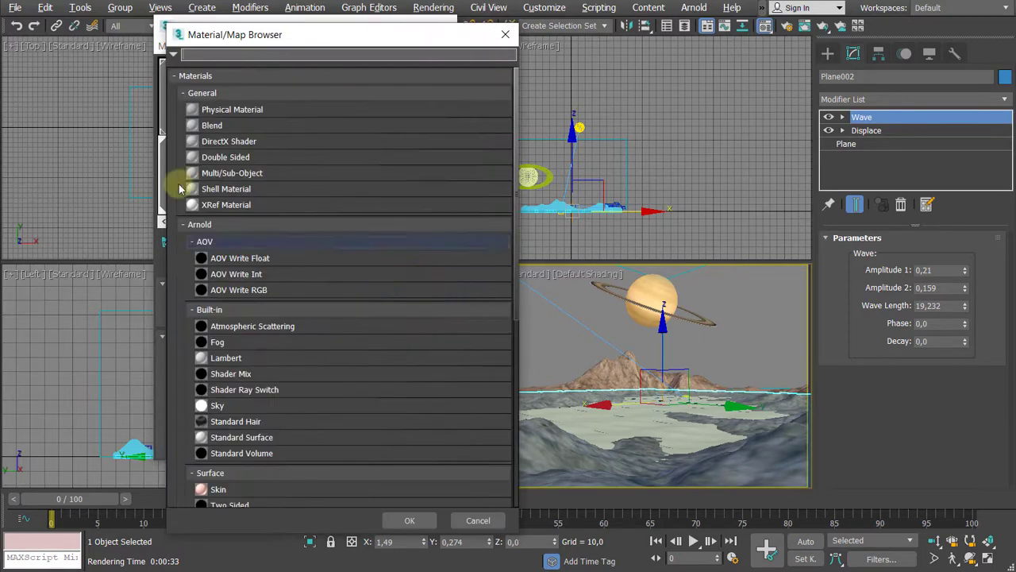
double_click(223, 110)
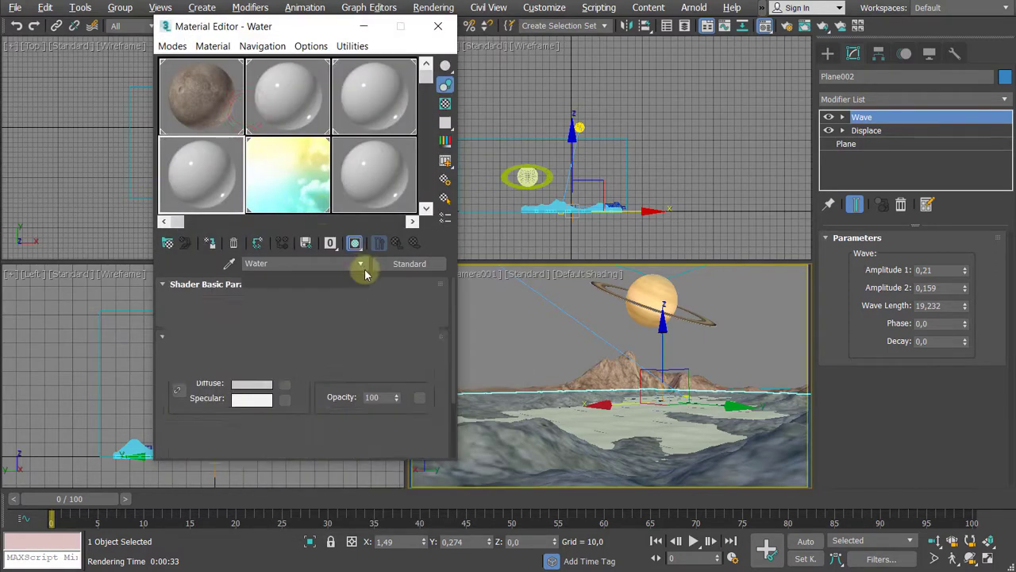
- Apply the Glass (Thin Geometry) preset to Water and paste the cut map as a copy into its base color
click(276, 300)
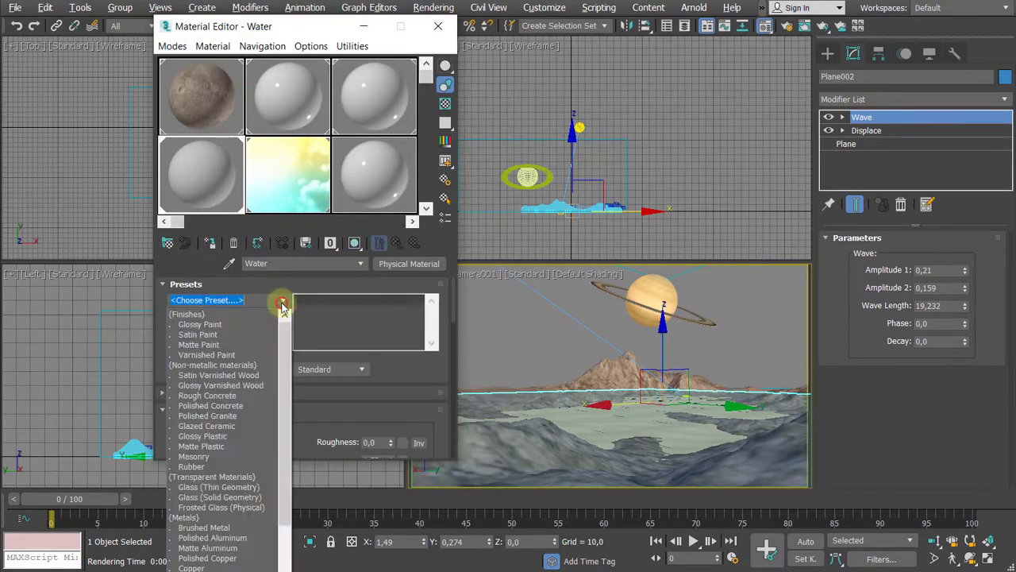
scroll(287, 353, down, 2)
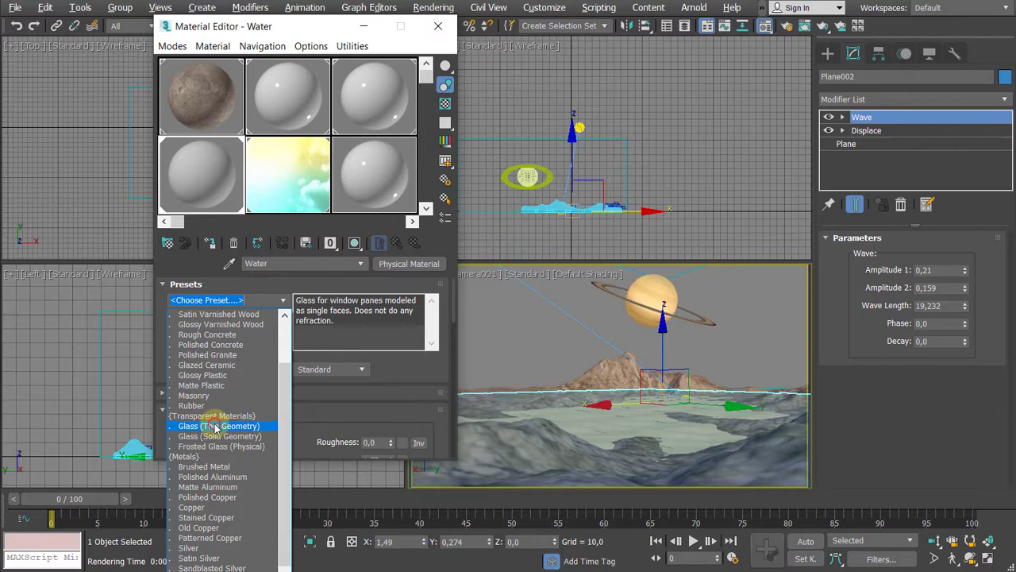
click(215, 427)
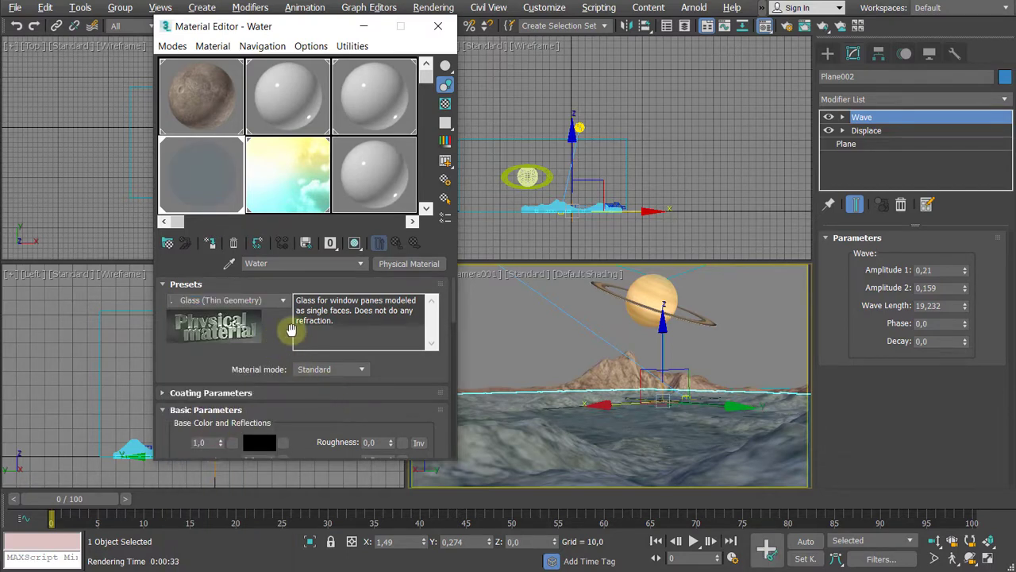
scroll(270, 330, down, 3)
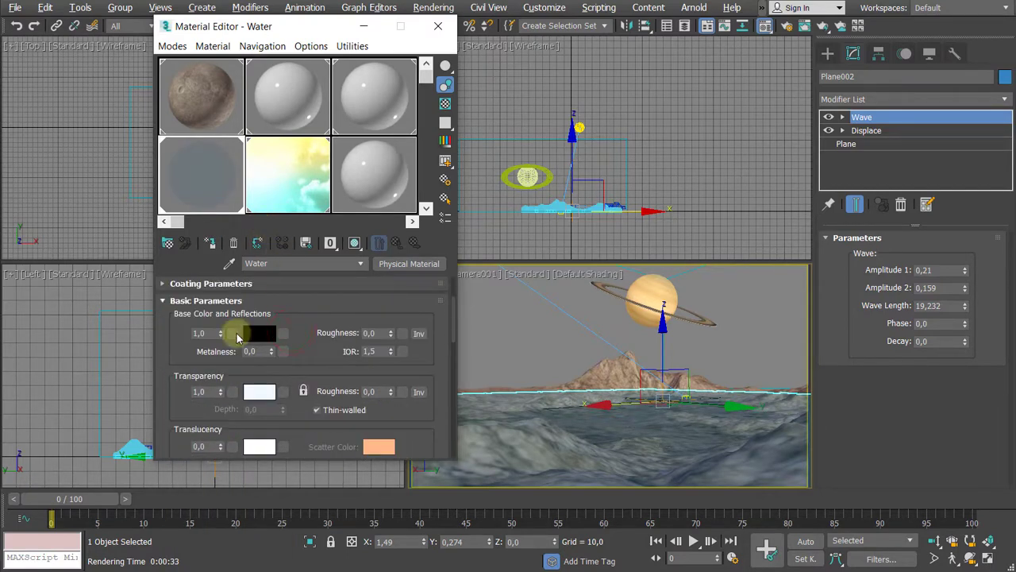
right_click(280, 334)
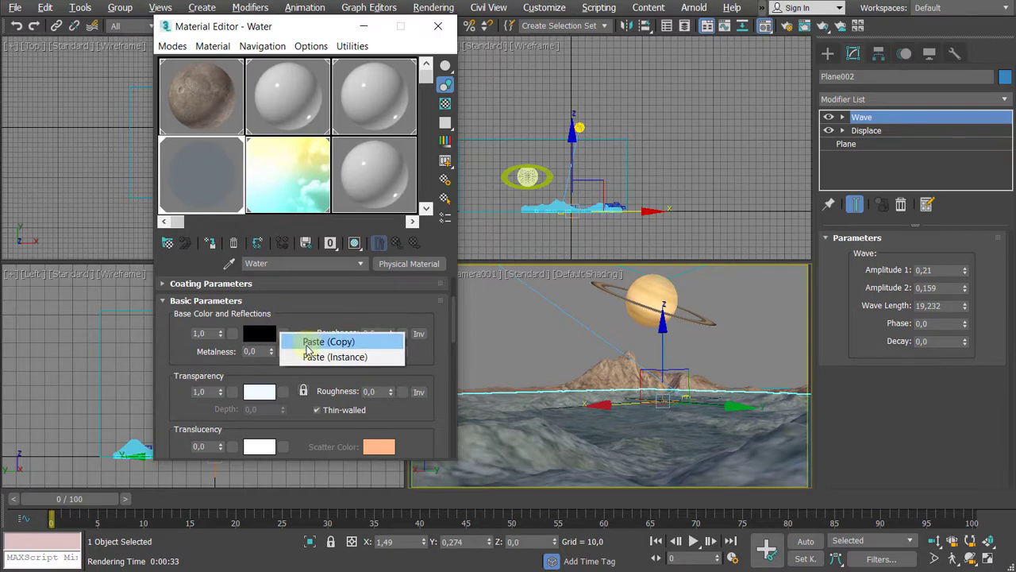
click(308, 343)
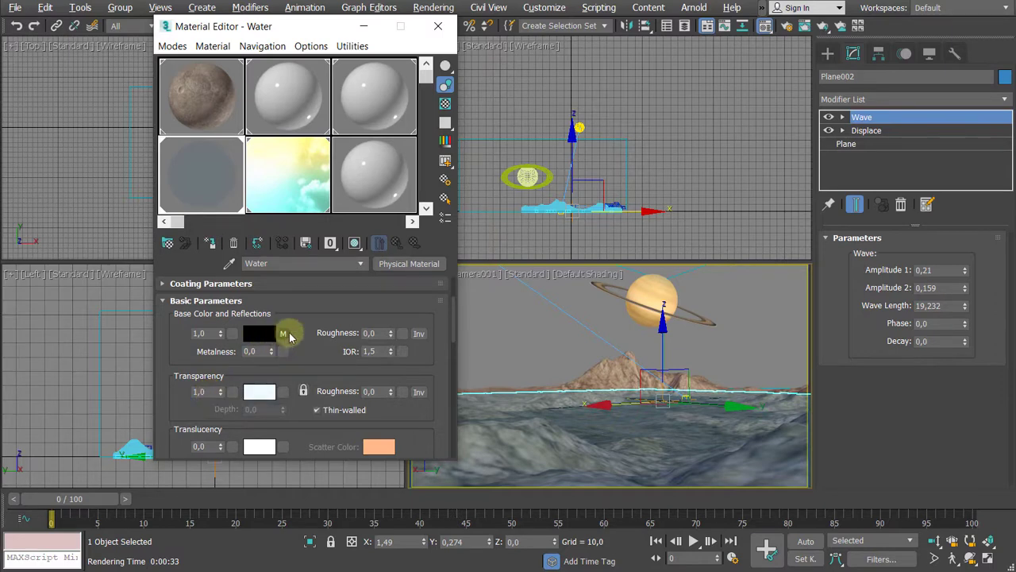
- Set the Water material's transparency weight to 0.6
double_click(200, 391)
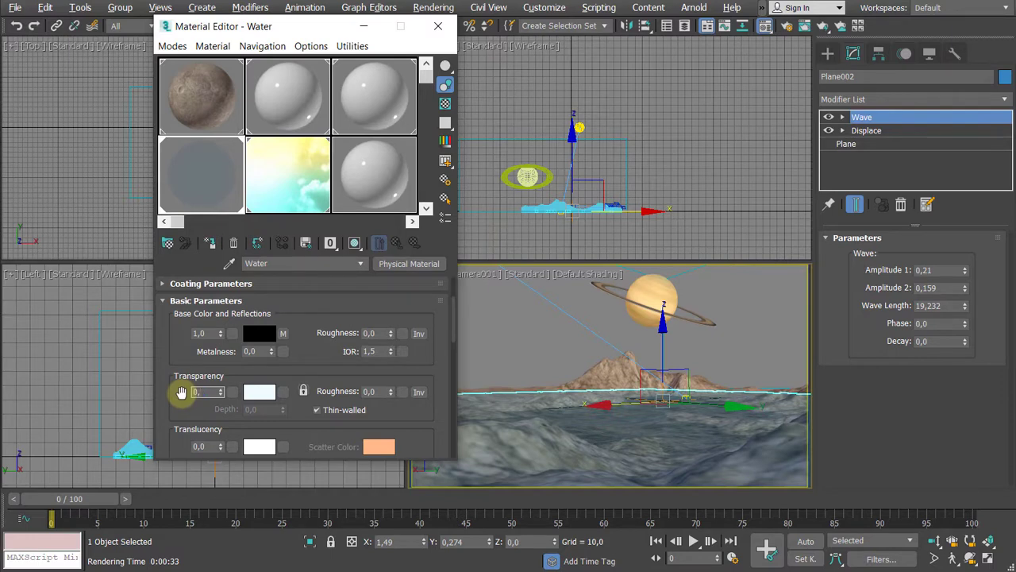
text(6)
key(Return)
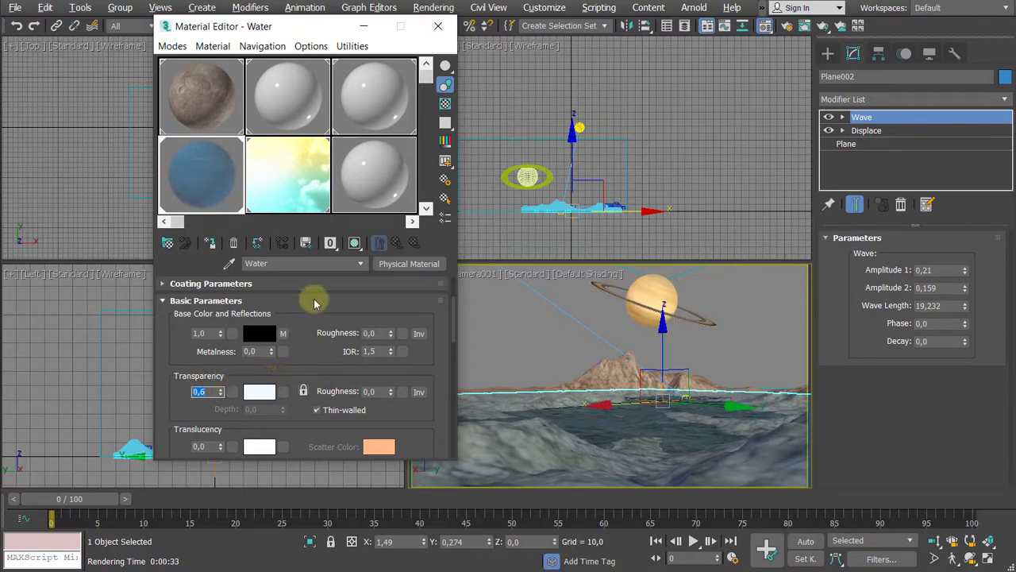
- Clone the previous rendered frame, move the clone aside for comparison, and render the camera view with the new water
click(435, 7)
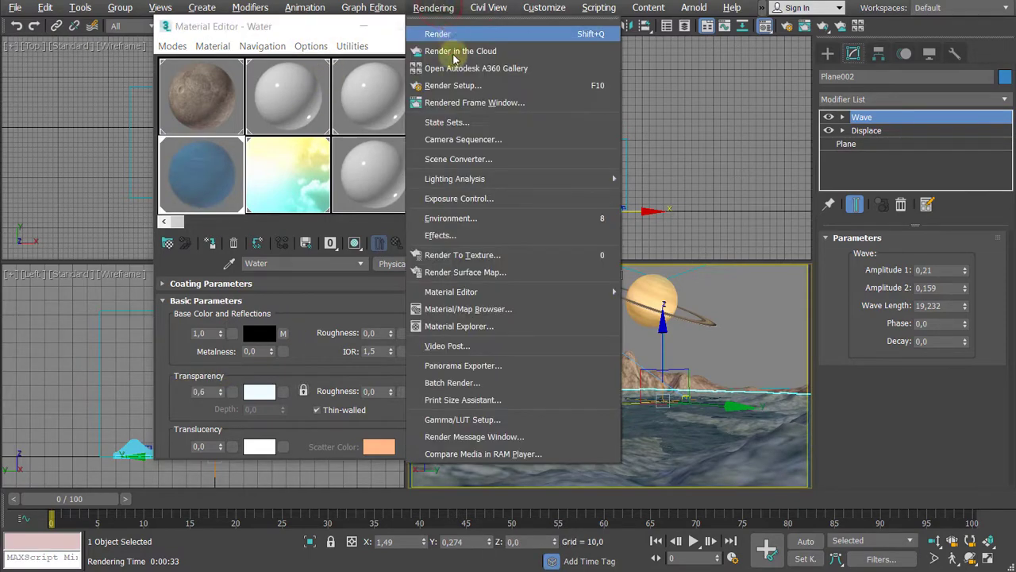
click(456, 101)
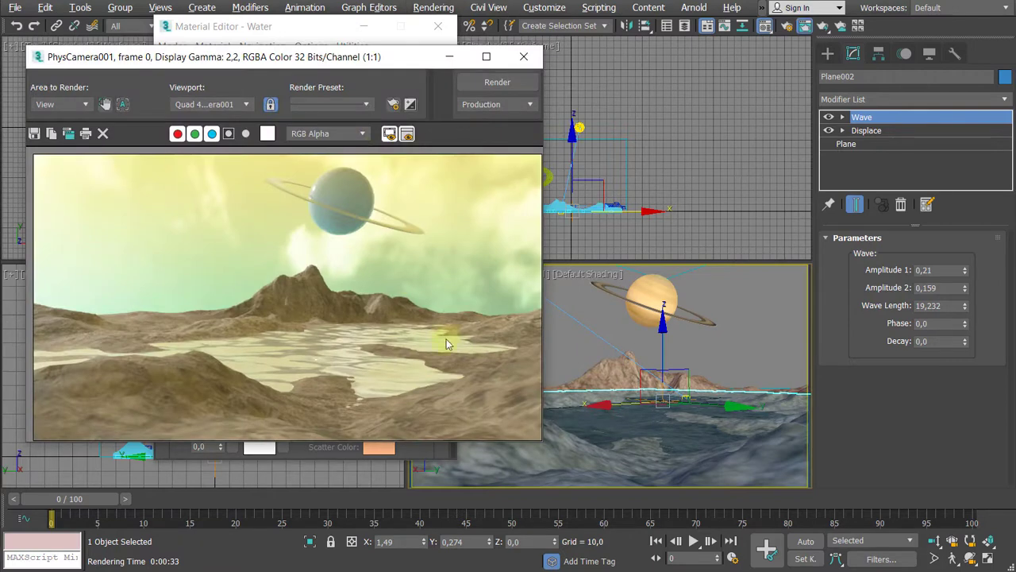
click(70, 135)
drag(491, 162, 725, 167)
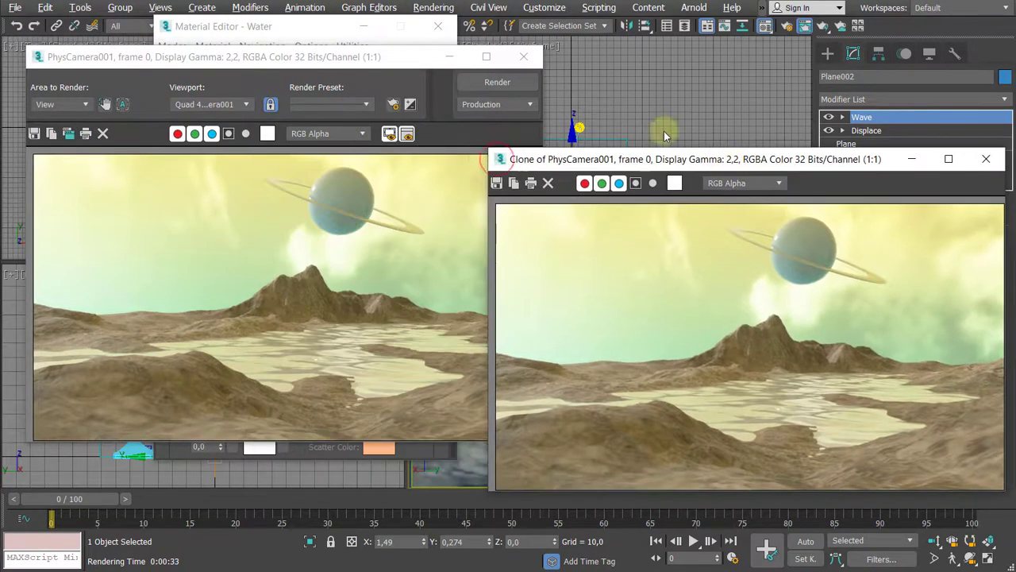
click(497, 82)
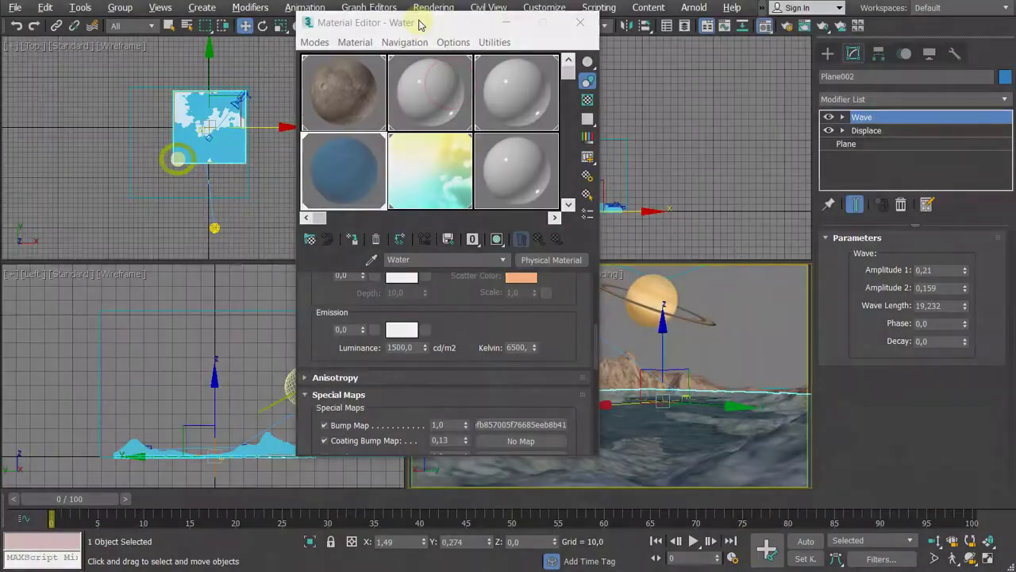
- Select the ringed planet's sphere and its 02 - Default material, and toggle the viewport display of its diffuse map
drag(419, 24, 187, 53)
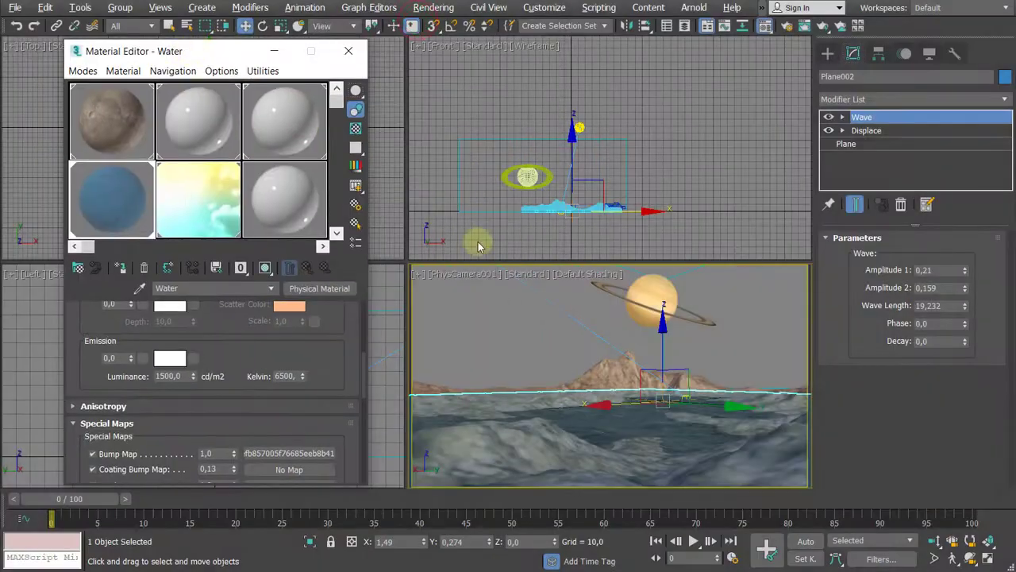
click(643, 282)
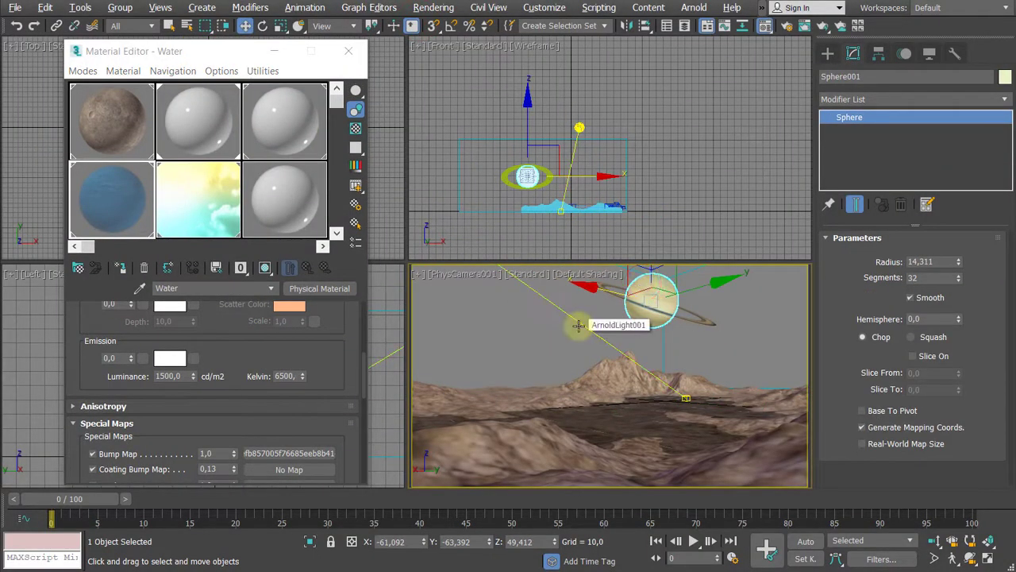
click(207, 111)
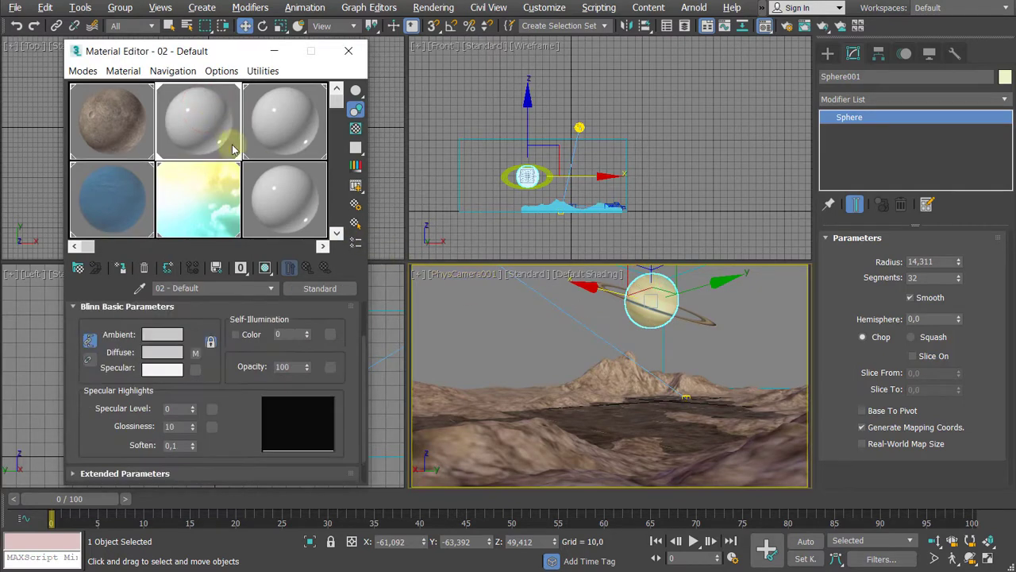
click(195, 354)
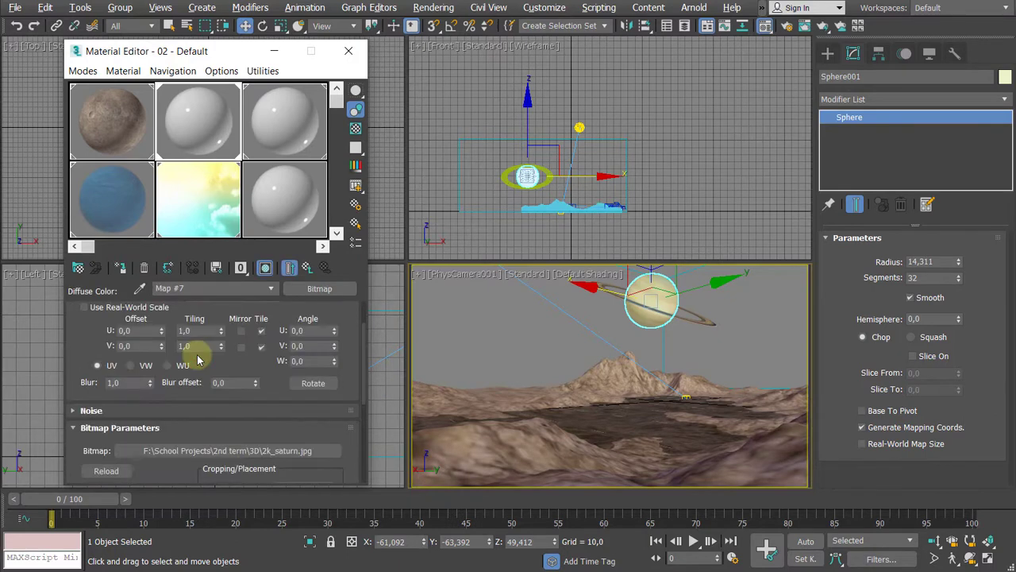
click(266, 268)
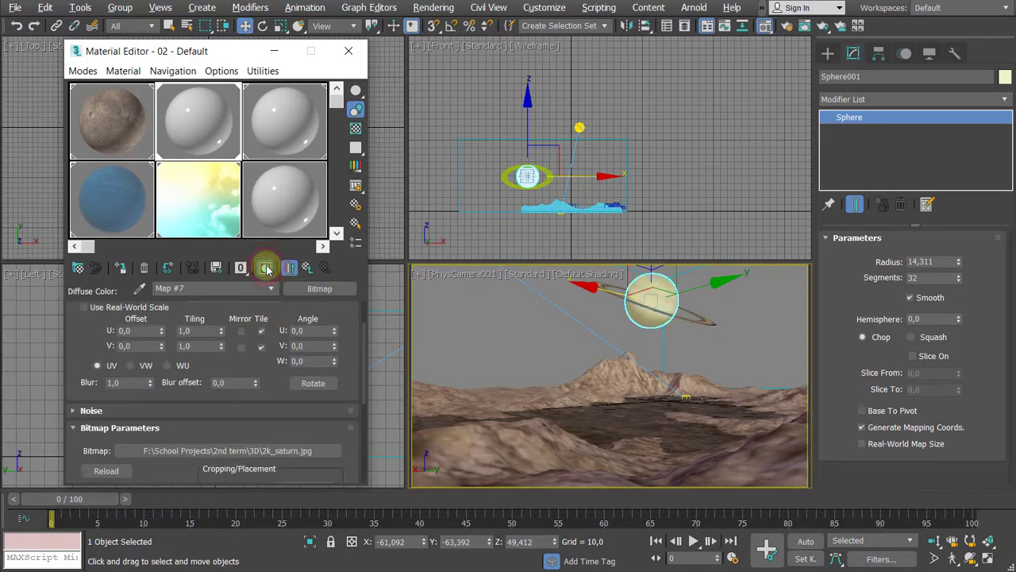
click(307, 267)
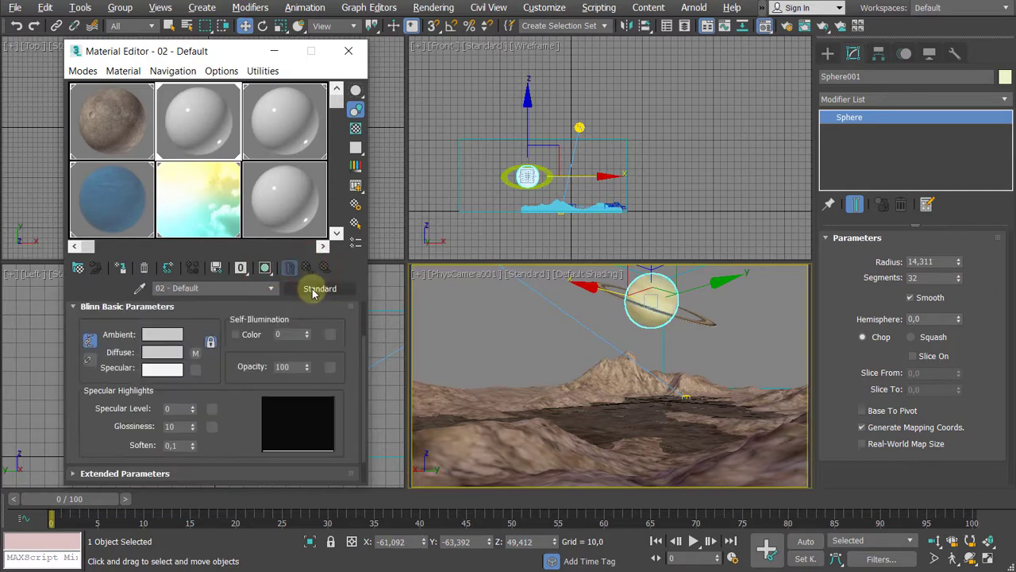
- Convert the planet's material to Physical Material with the Matte Paint preset and paste the copied map into its base color
click(318, 289)
double_click(230, 107)
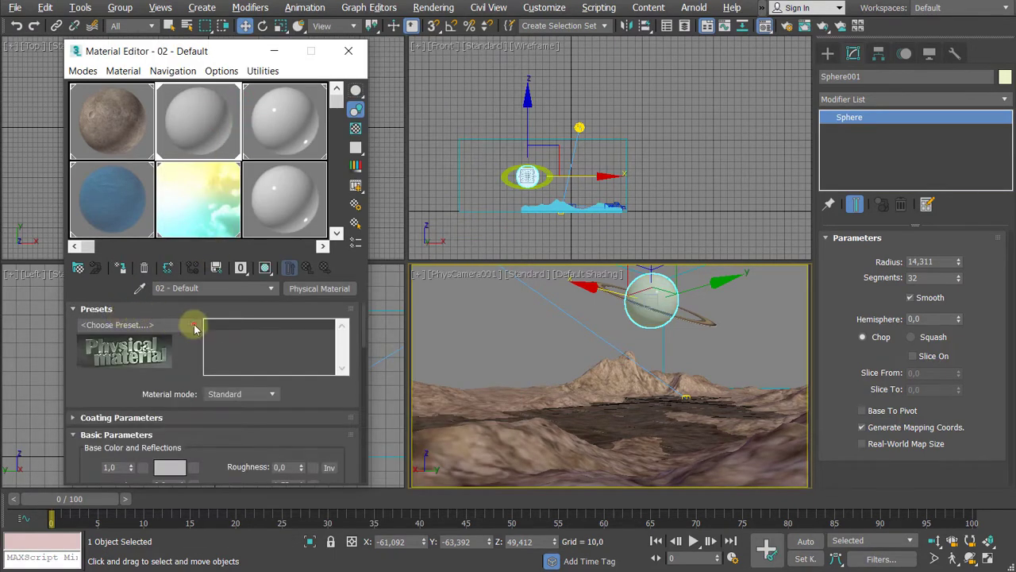
click(194, 325)
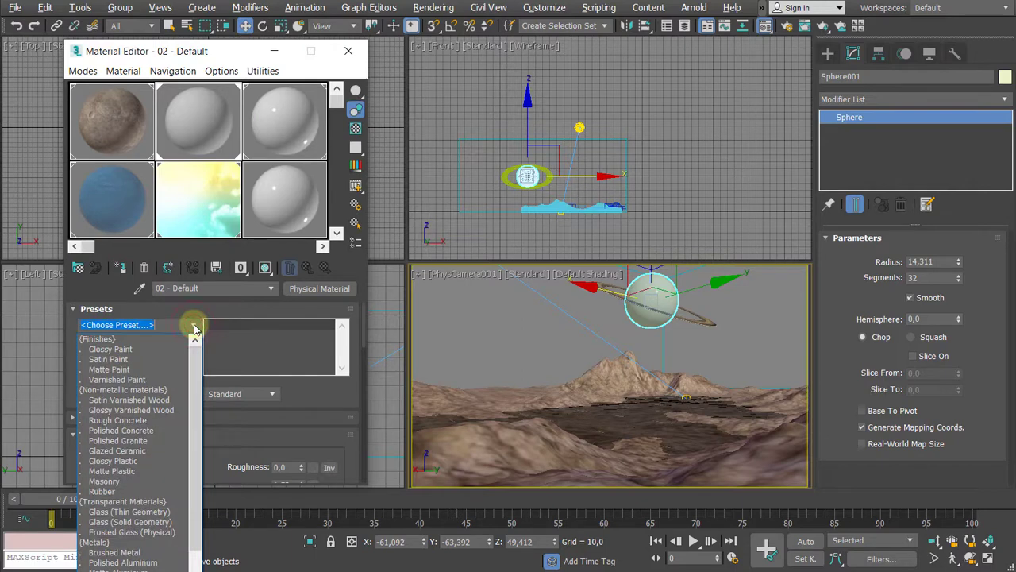
click(127, 370)
right_click(189, 468)
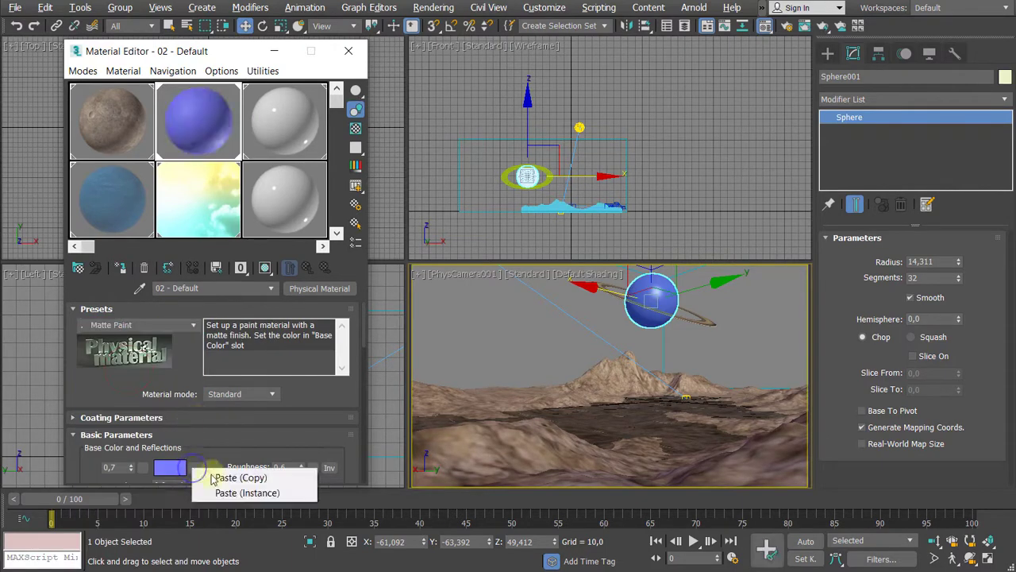
click(255, 478)
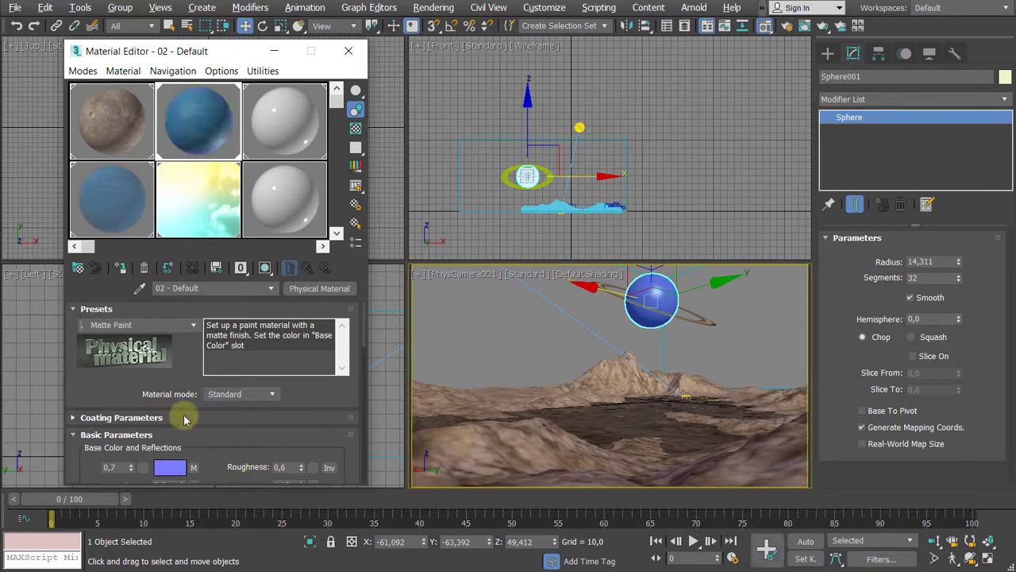
- Replace the bitmap in the planet's base color map with 2k_saturn.jpg from the Titan6 folder
scroll(188, 399, down, 2)
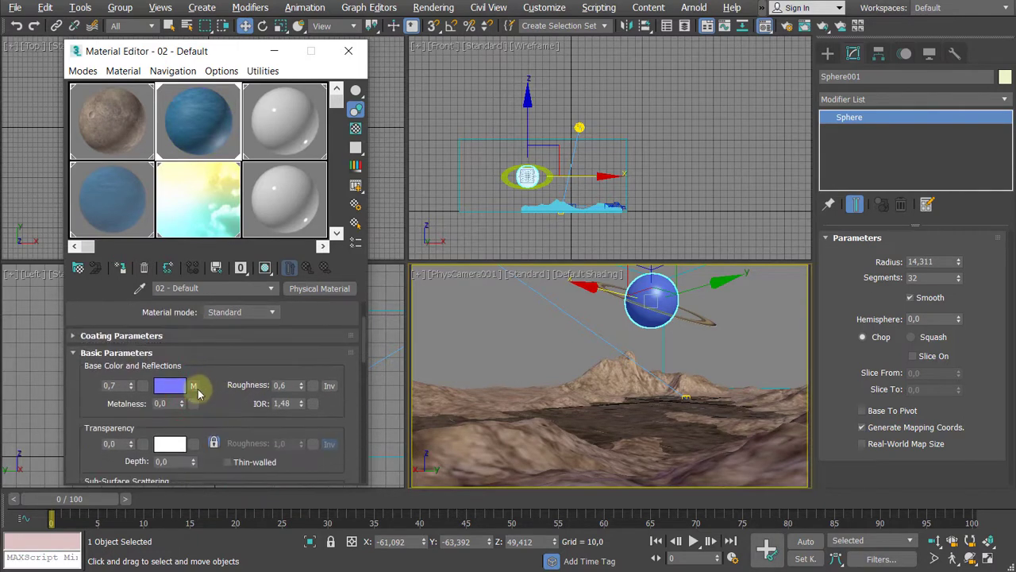
click(195, 385)
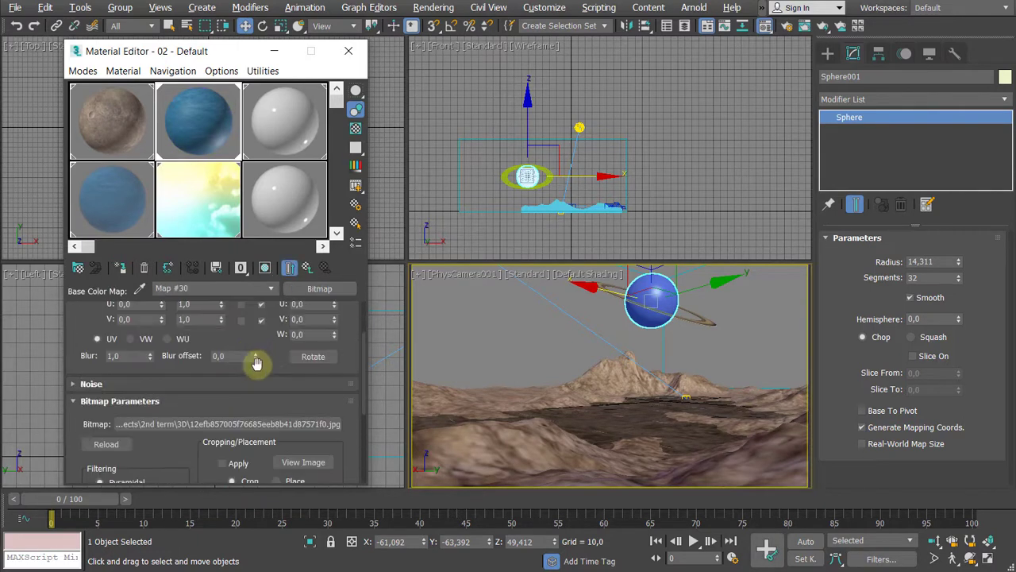
click(272, 424)
click(318, 218)
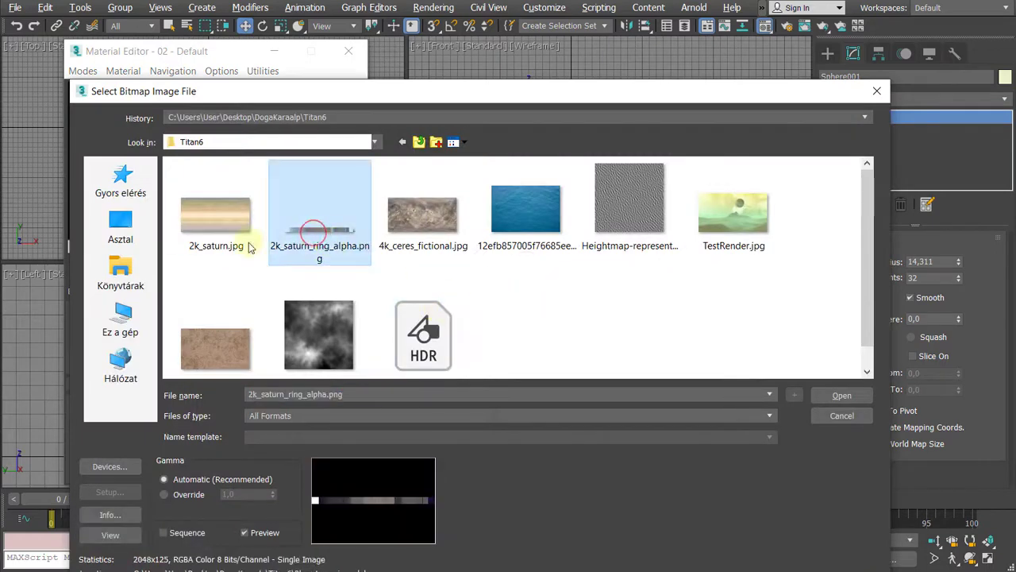
click(222, 230)
click(851, 398)
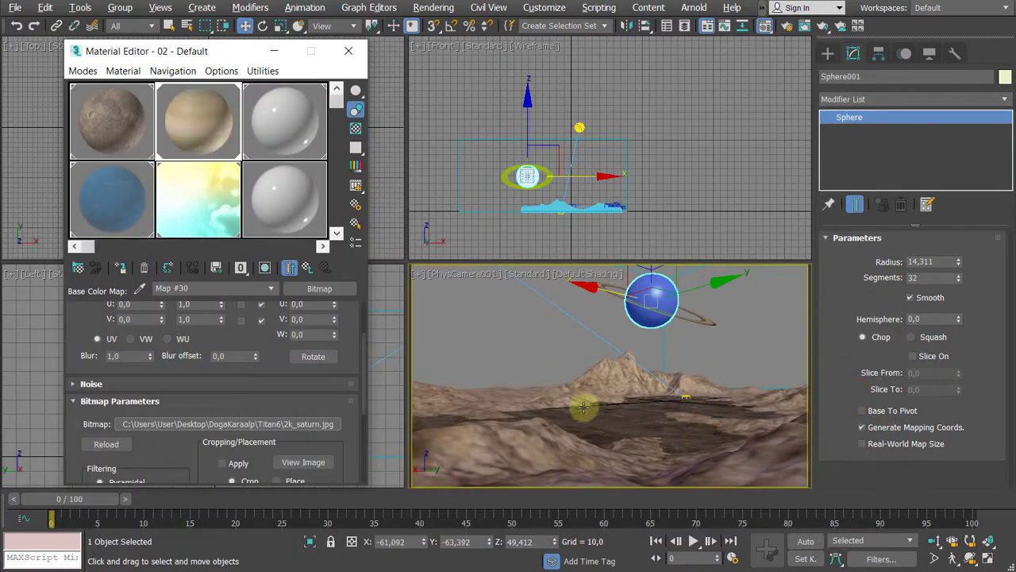
- Show the Saturn map in the viewport and set the planet material's base roughness to 0.9
click(266, 268)
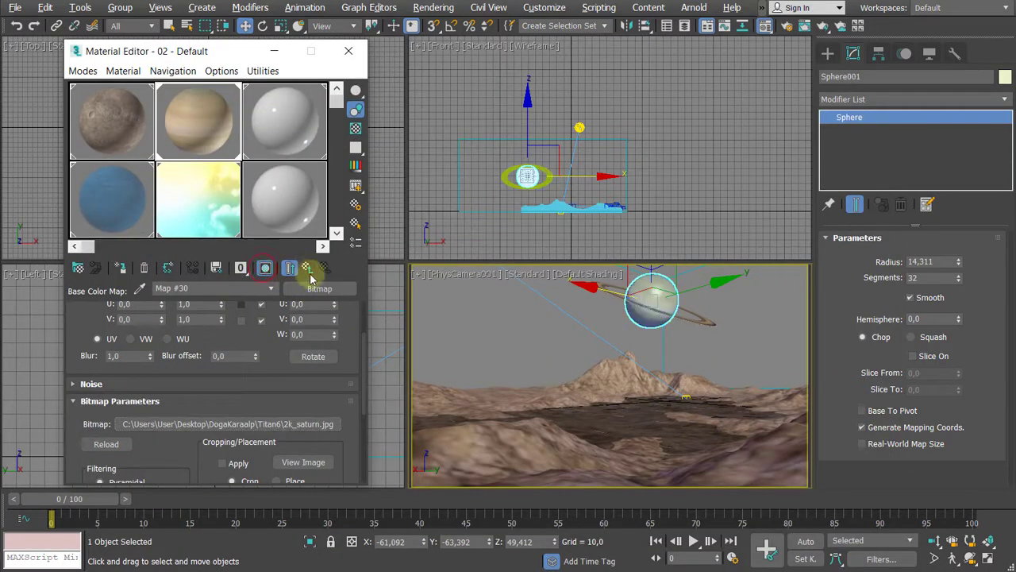
click(309, 270)
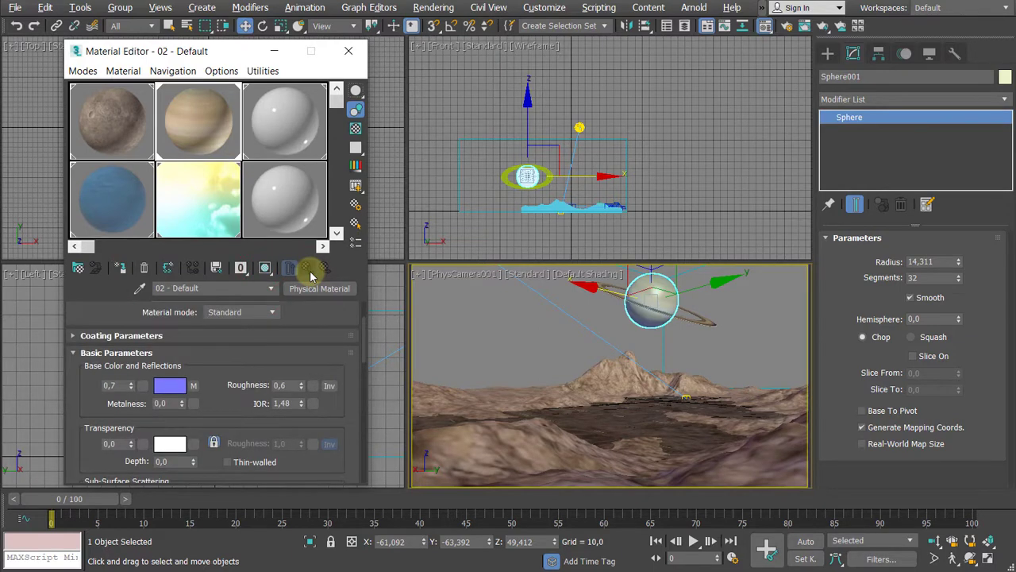
click(287, 385)
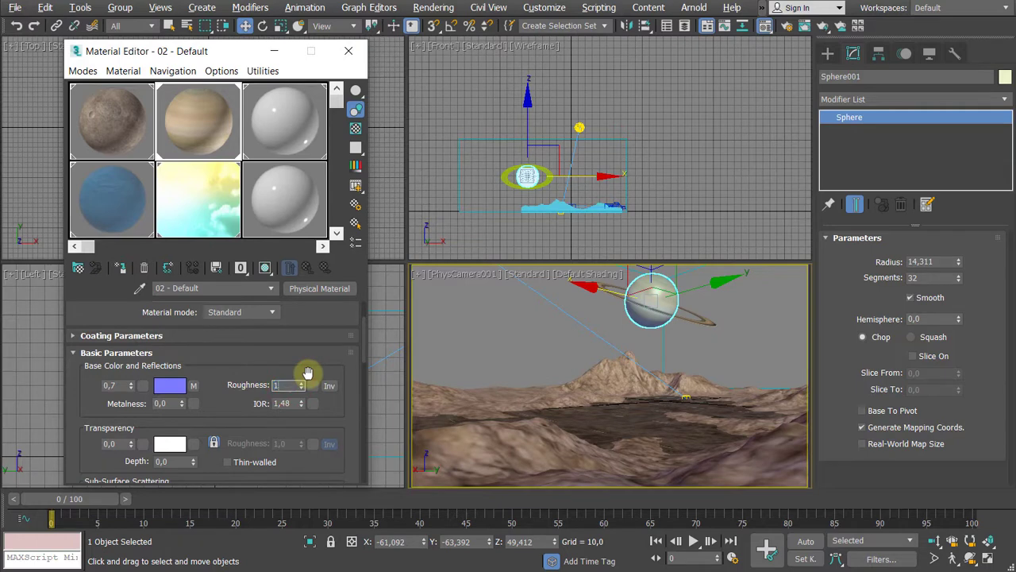
text(1)
key(Return)
text(0,)
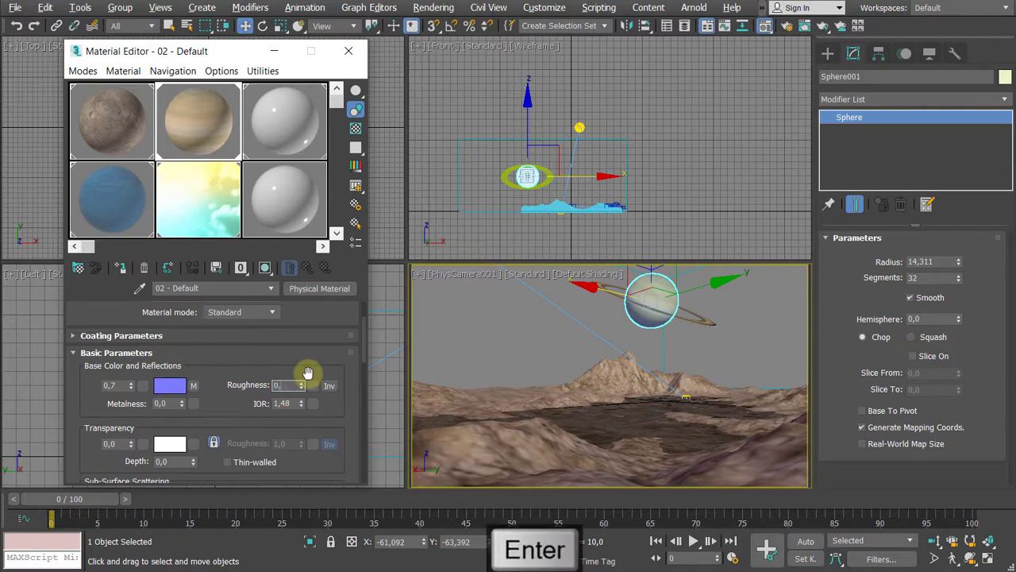
text(9)
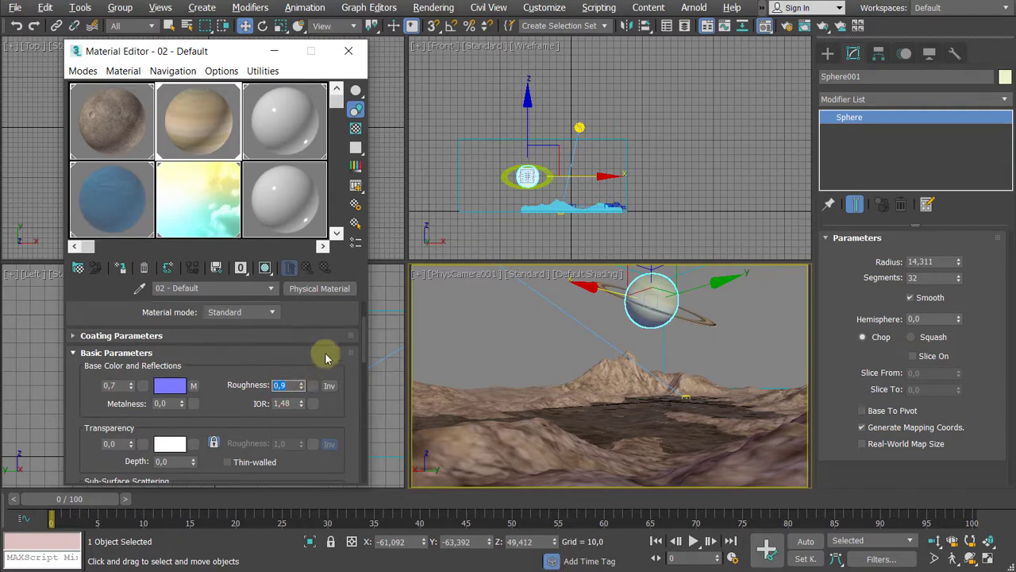
click(308, 335)
- Select the planet's ring and its 03 - Default material, and view the 2k_saturn_ring_alpha.png bitmap used as its diffuse map
click(297, 96)
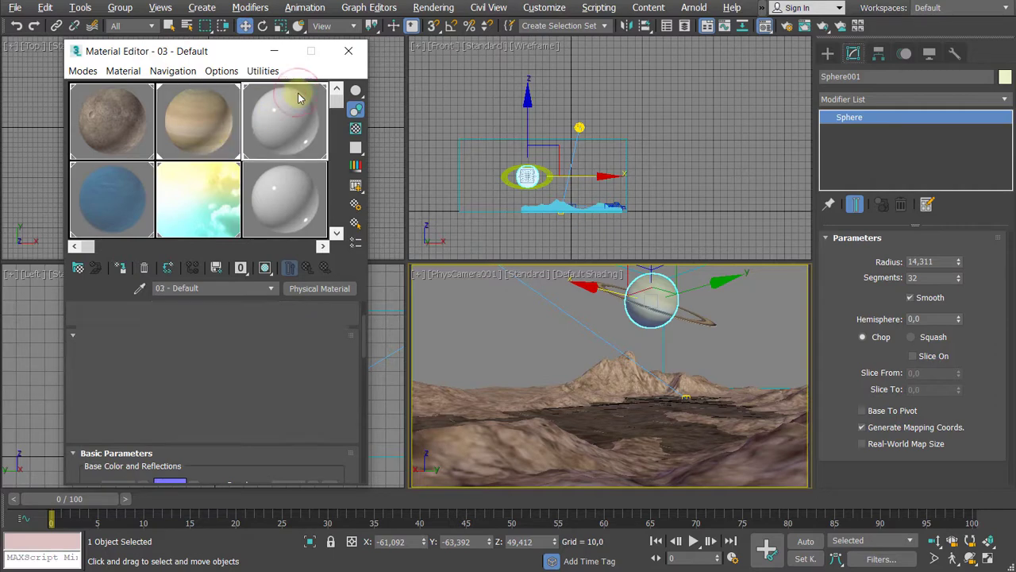
click(692, 320)
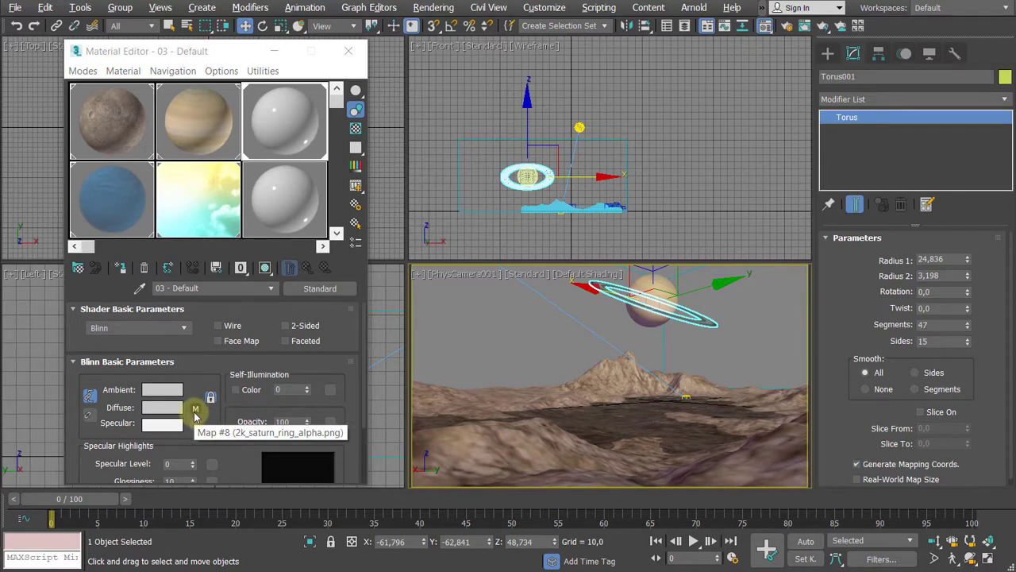
click(195, 409)
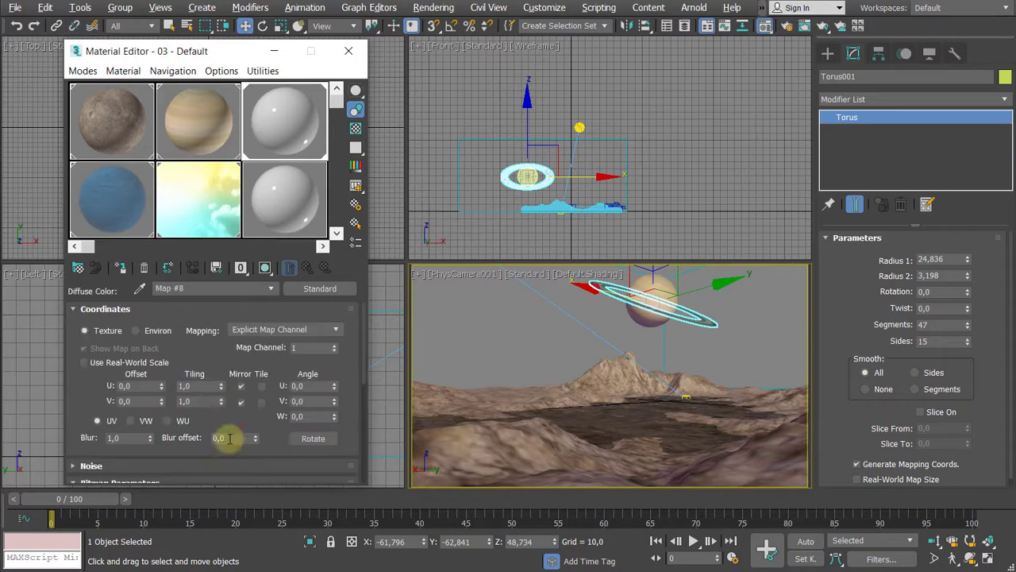
scroll(262, 352, down, 3)
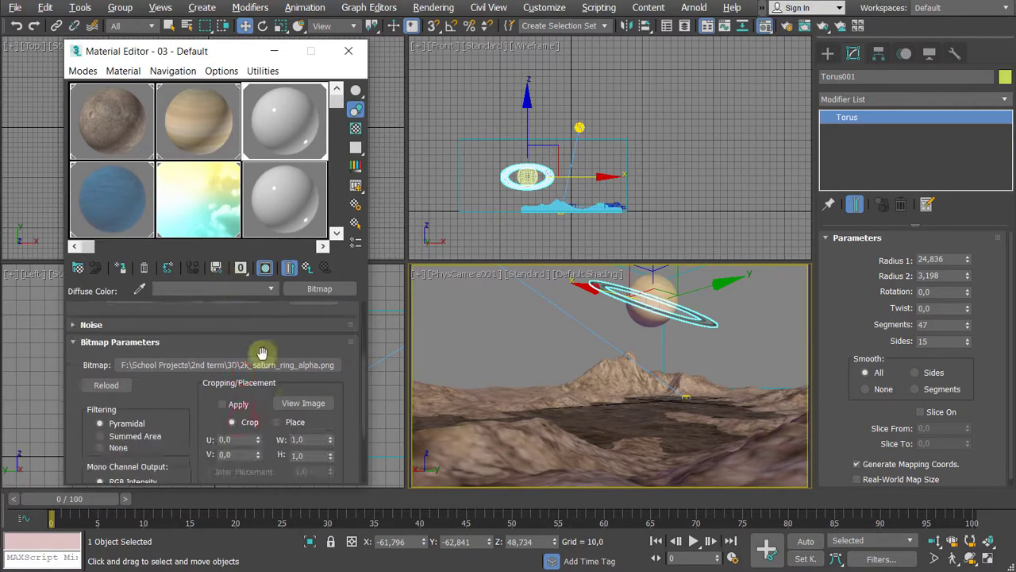
click(303, 402)
drag(484, 86, 600, 104)
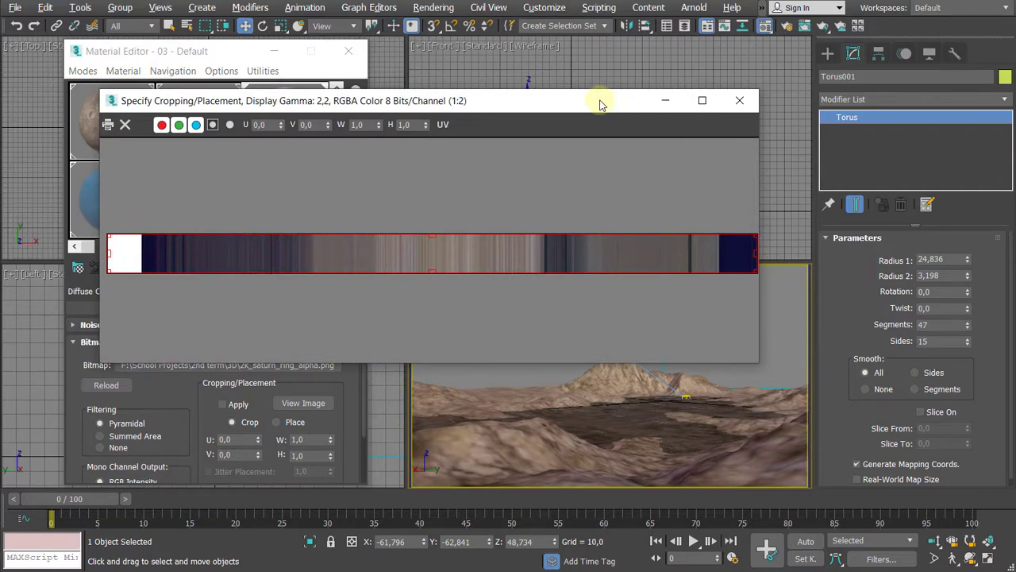
click(739, 104)
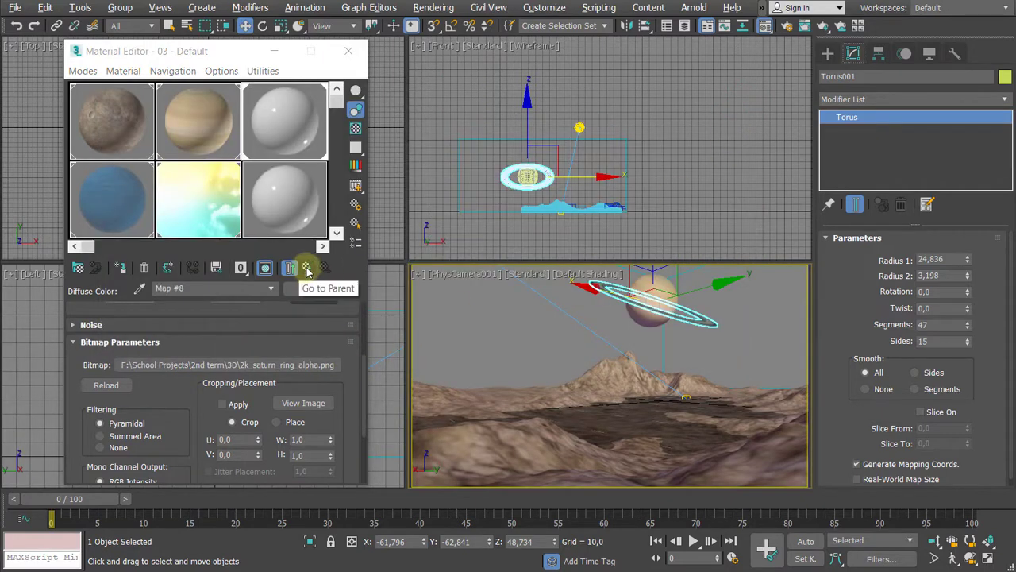
click(306, 271)
click(337, 340)
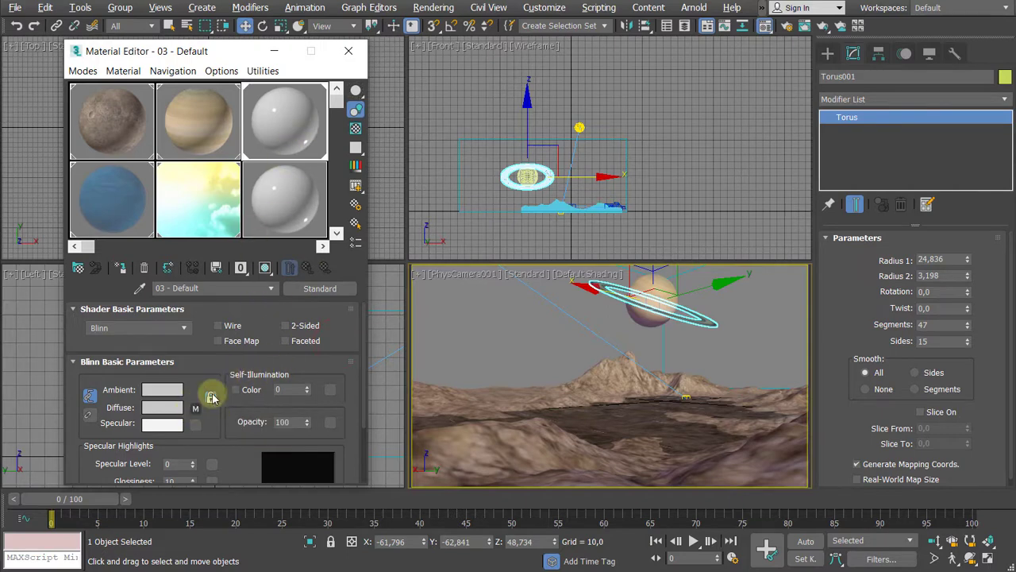
- Cut the ring material's diffuse map and convert the material to Physical Material with the Matte Paint preset
right_click(195, 409)
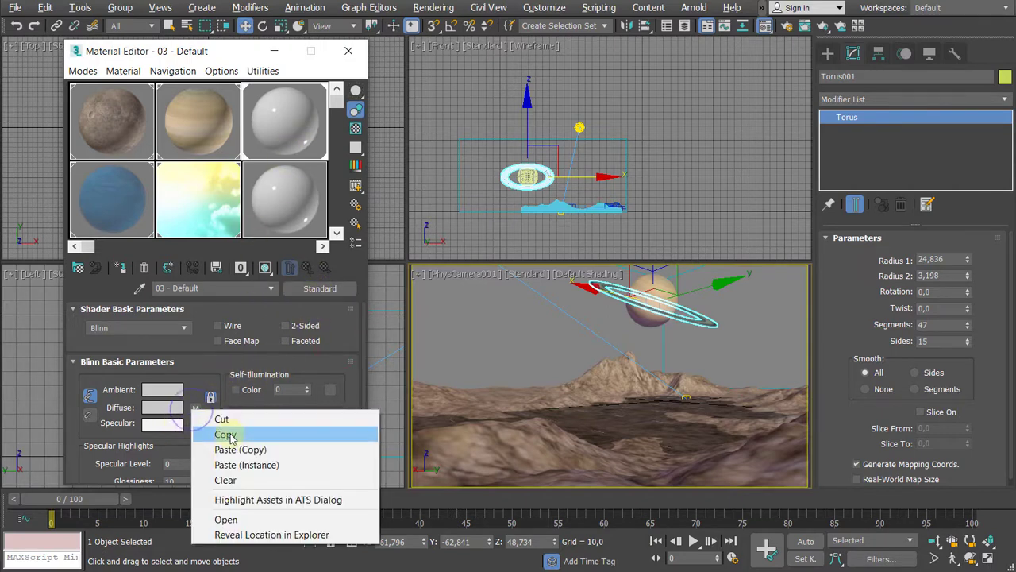
click(223, 418)
click(320, 288)
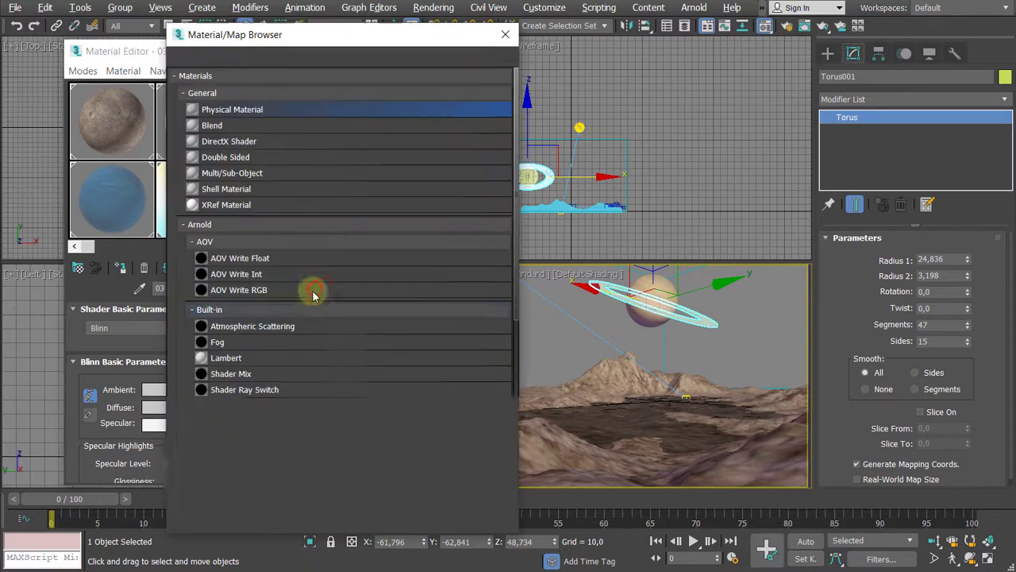
double_click(220, 109)
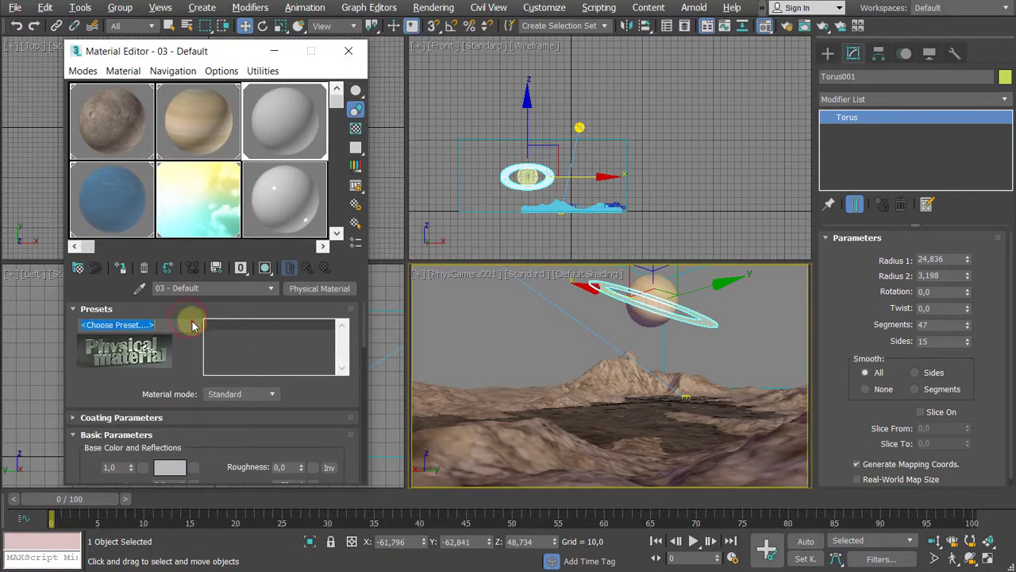
click(192, 325)
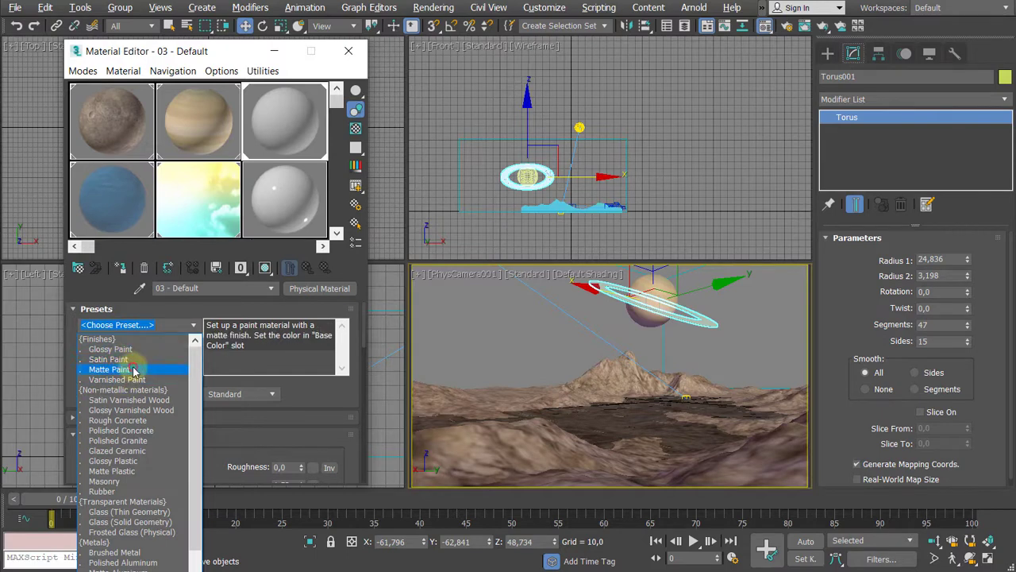
click(134, 369)
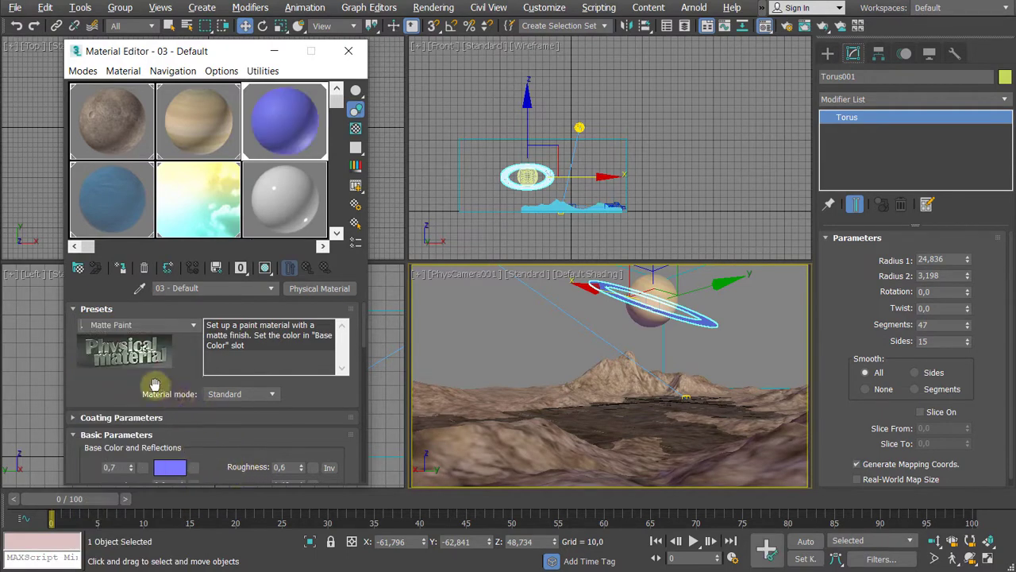
- Paste the ring map as an instance into the base color and show it in the viewport
drag(155, 384, 140, 277)
right_click(192, 366)
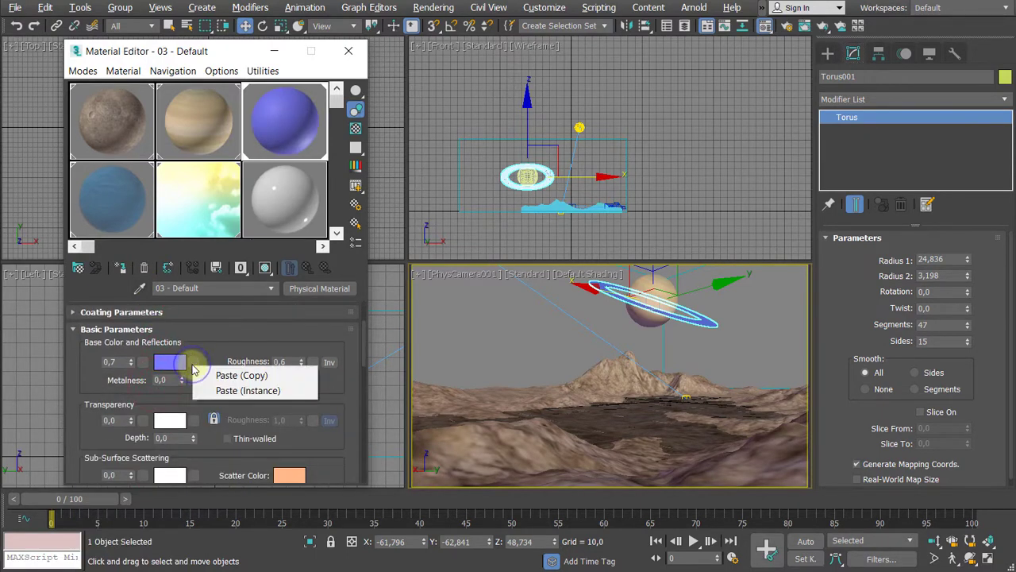
click(232, 391)
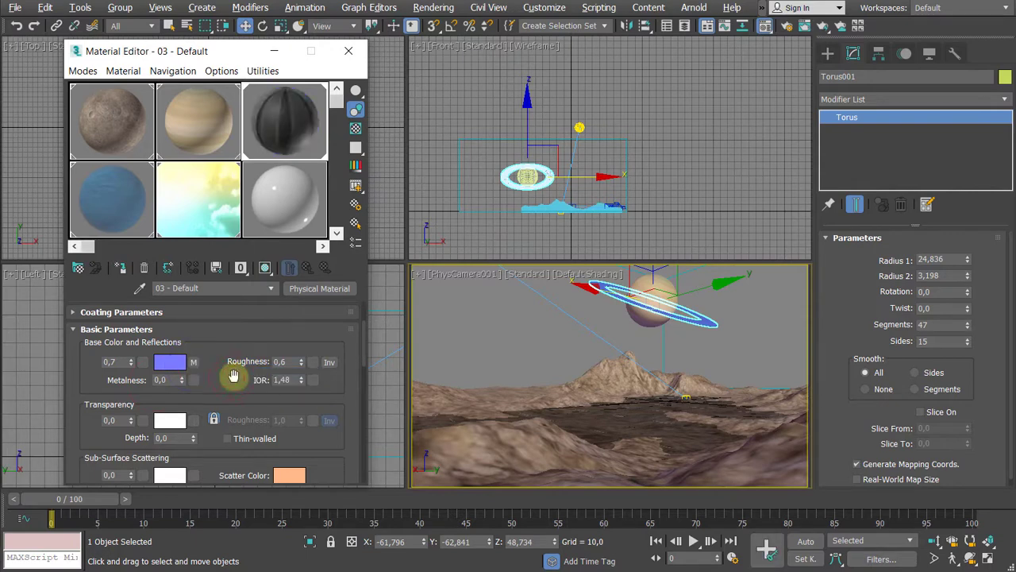
click(265, 272)
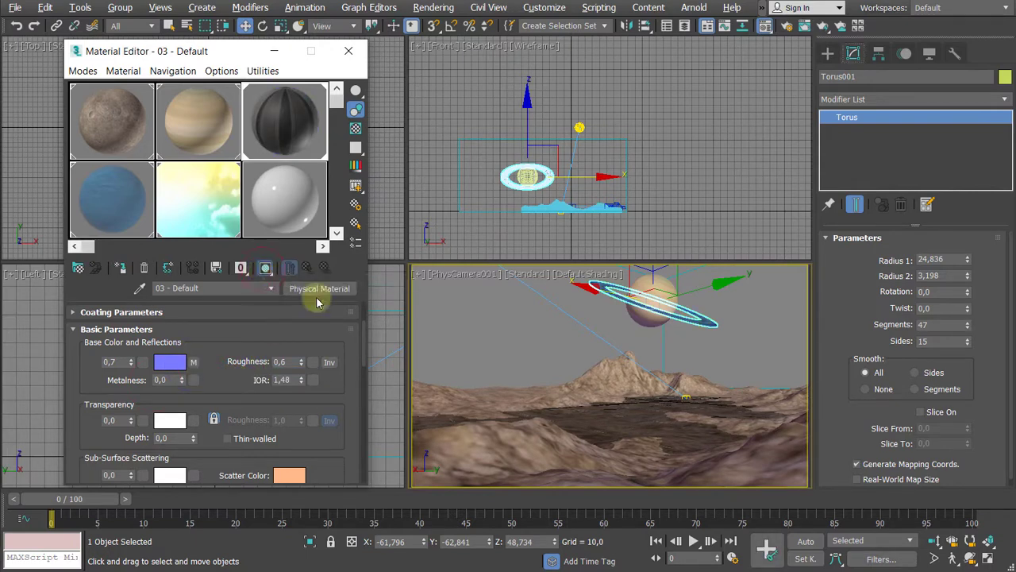
- Deselect the ring, render the camera view with the new planet and ring materials, and close the render and Material Editor windows
click(531, 338)
click(433, 8)
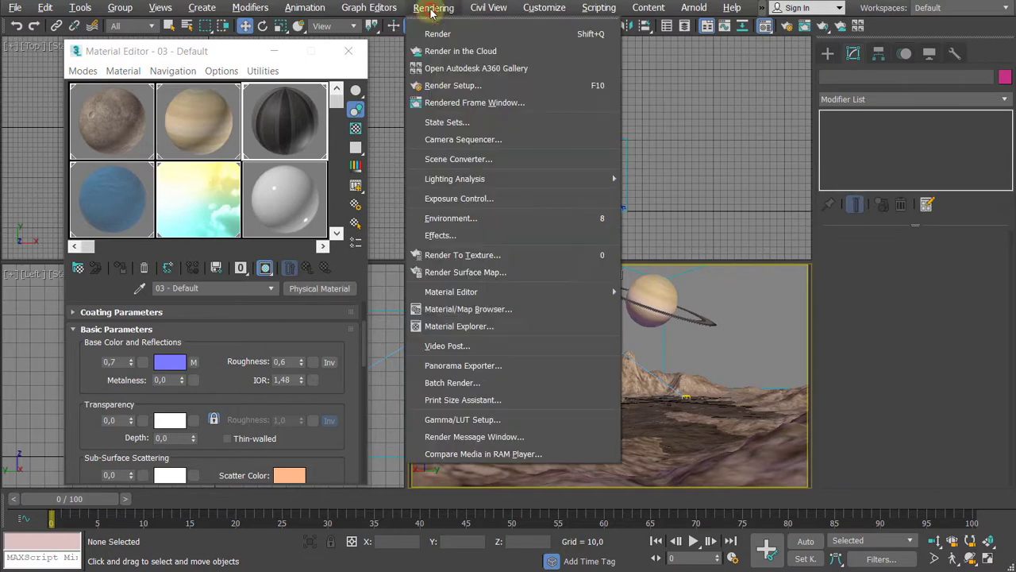
click(466, 102)
drag(349, 104, 321, 88)
click(540, 112)
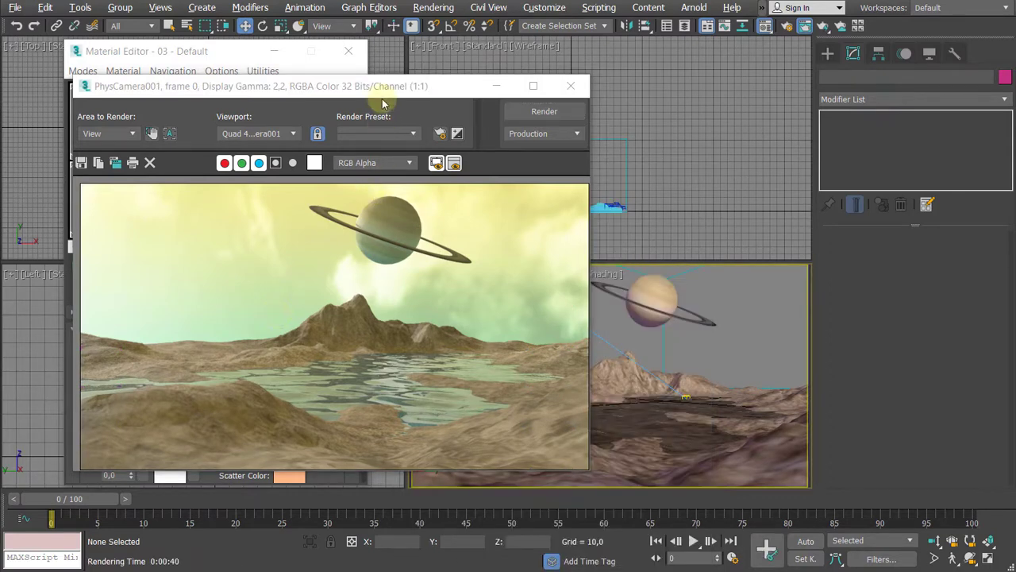
click(570, 86)
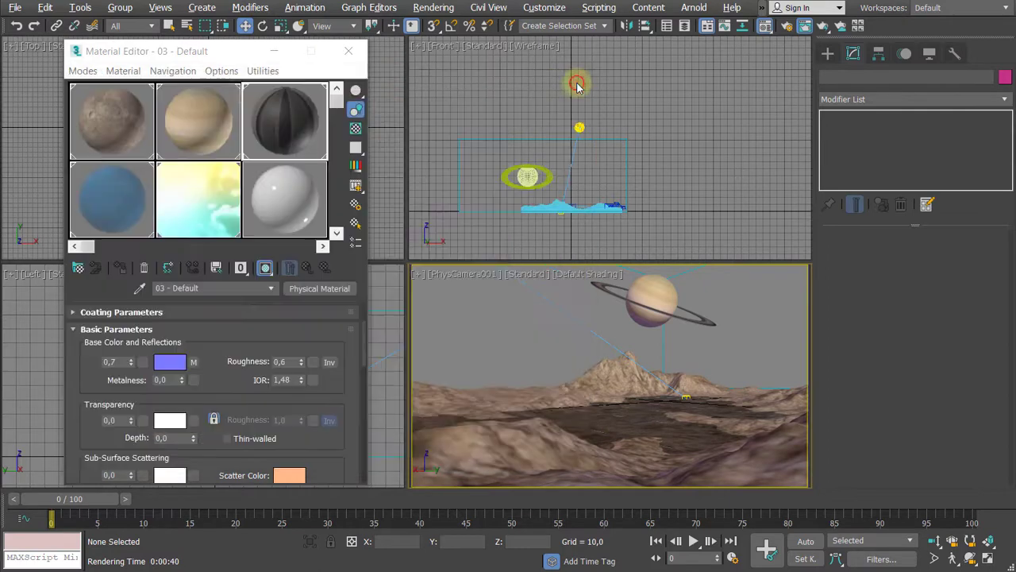
click(347, 51)
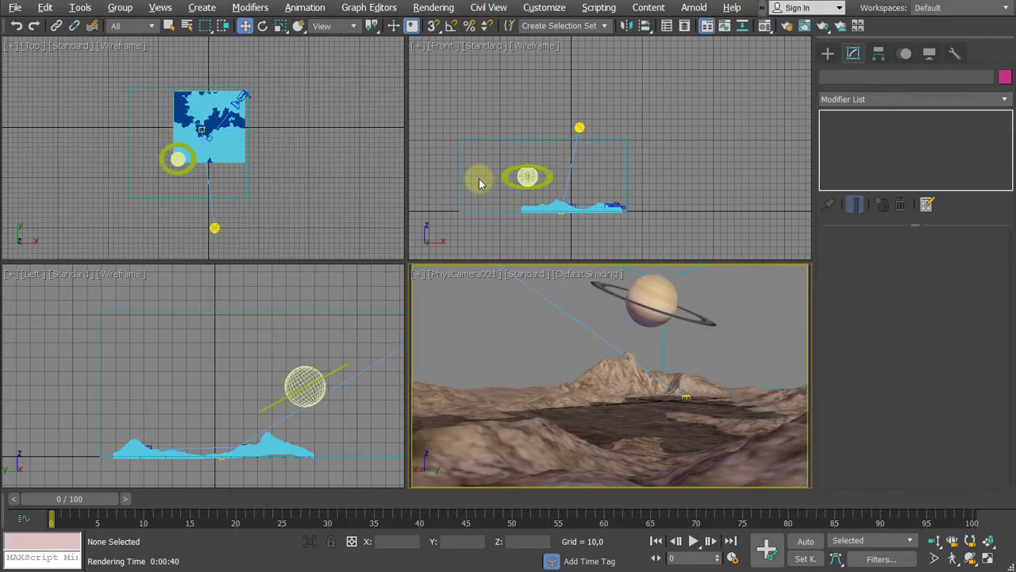
- Assign the Arnold Fog material as the scene atmosphere in the Arnold render settings
key(F10)
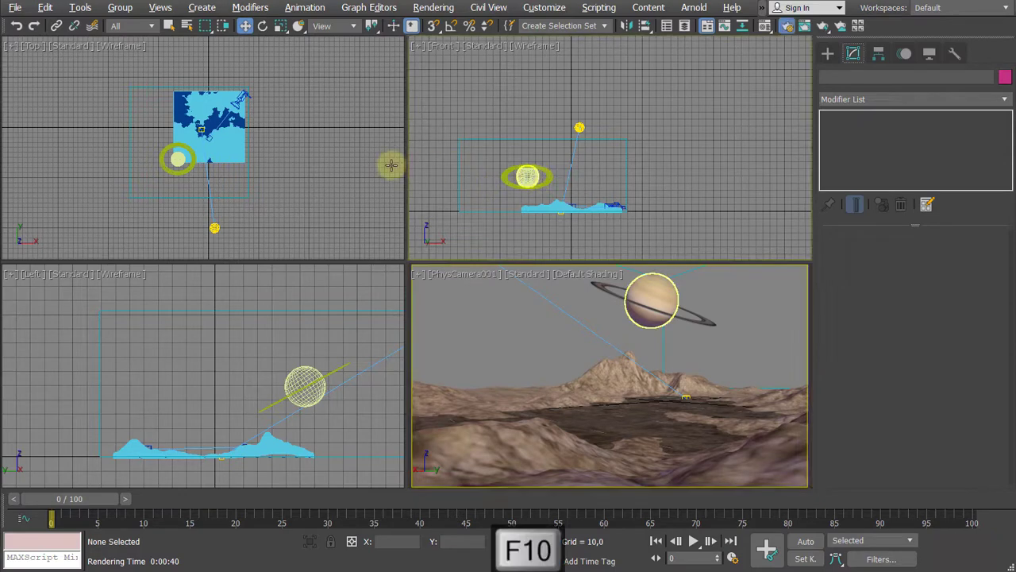
drag(200, 49, 212, 19)
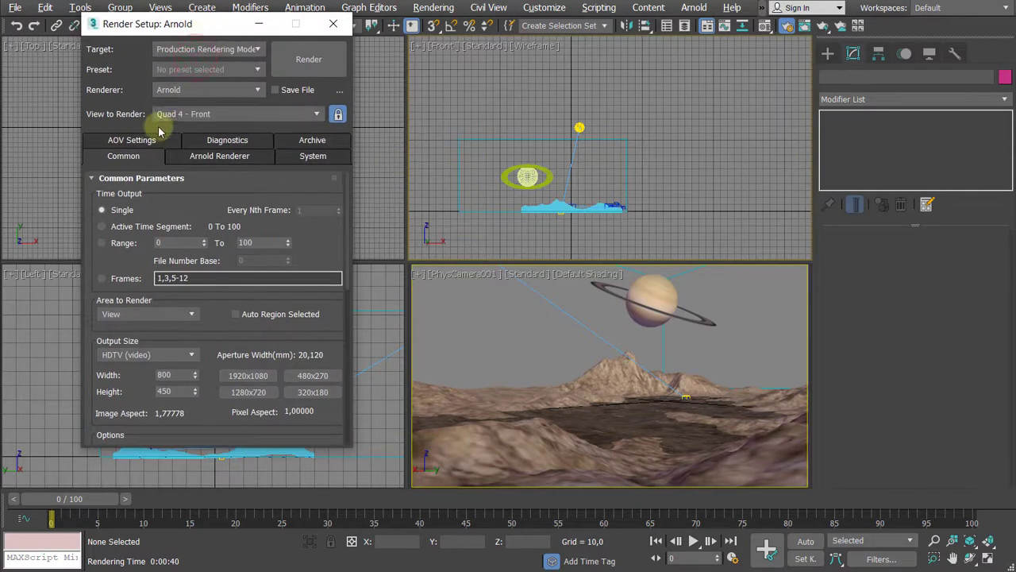
click(227, 160)
scroll(295, 331, down, 6)
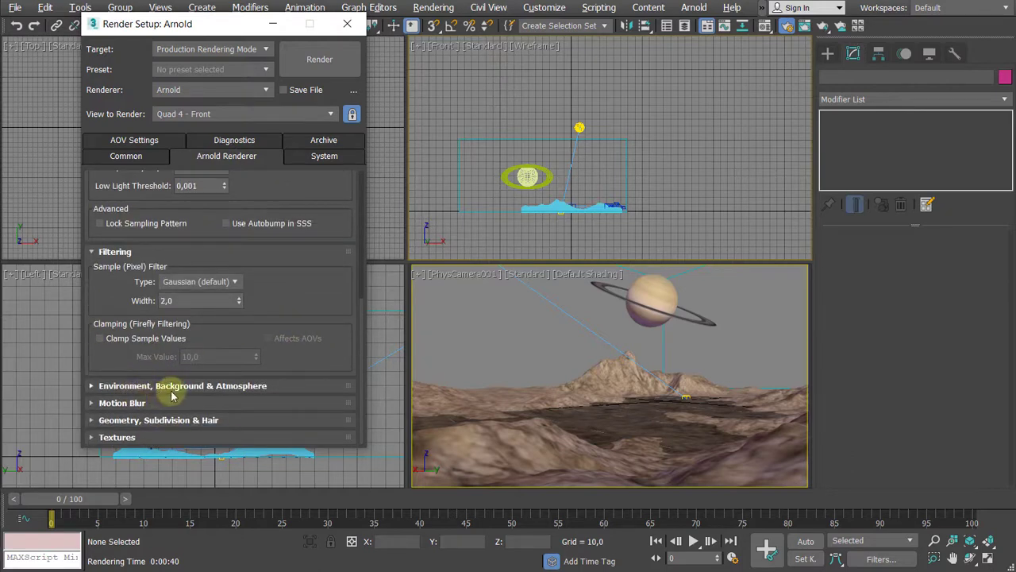
click(201, 388)
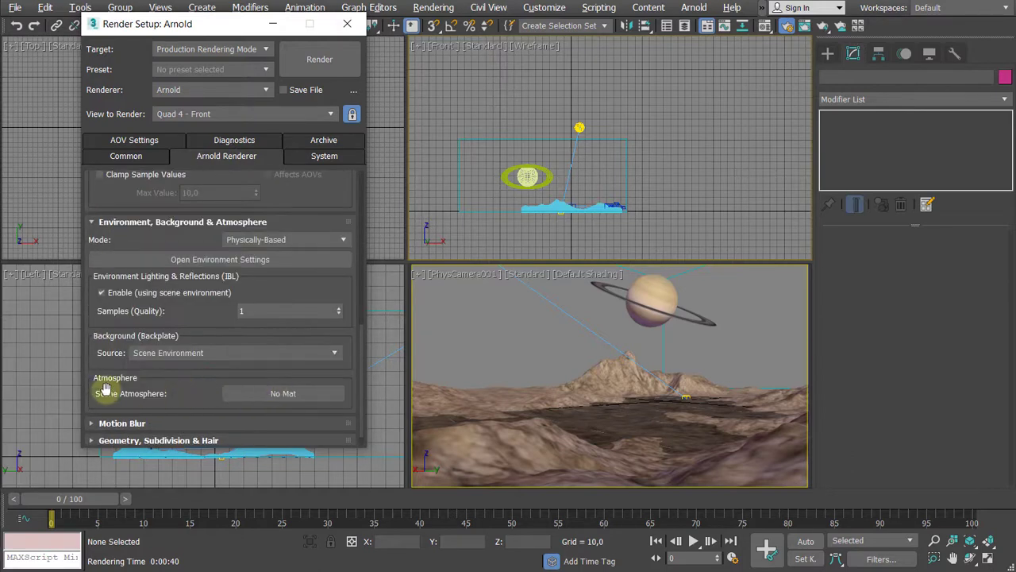
click(257, 397)
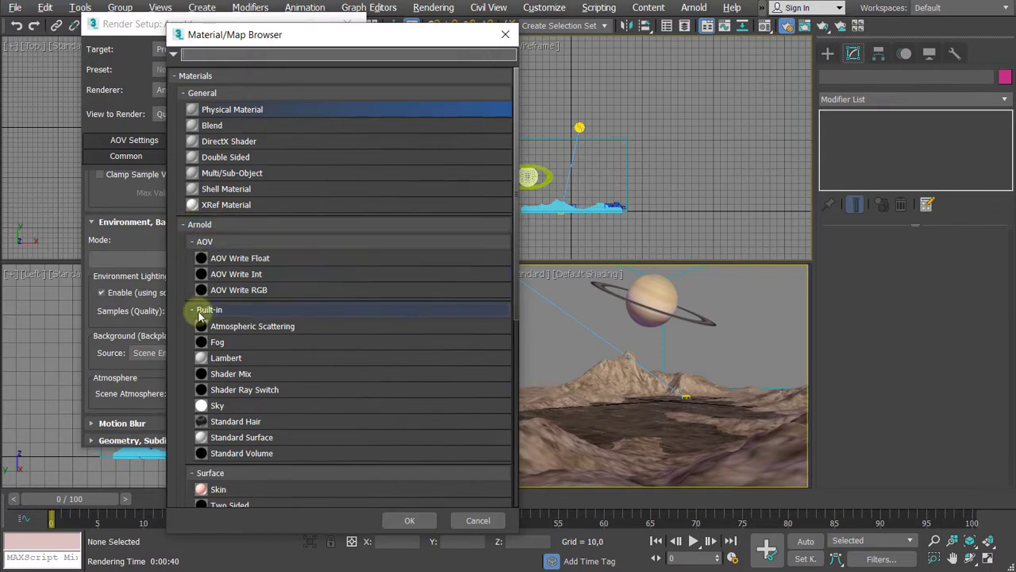
click(203, 340)
click(418, 522)
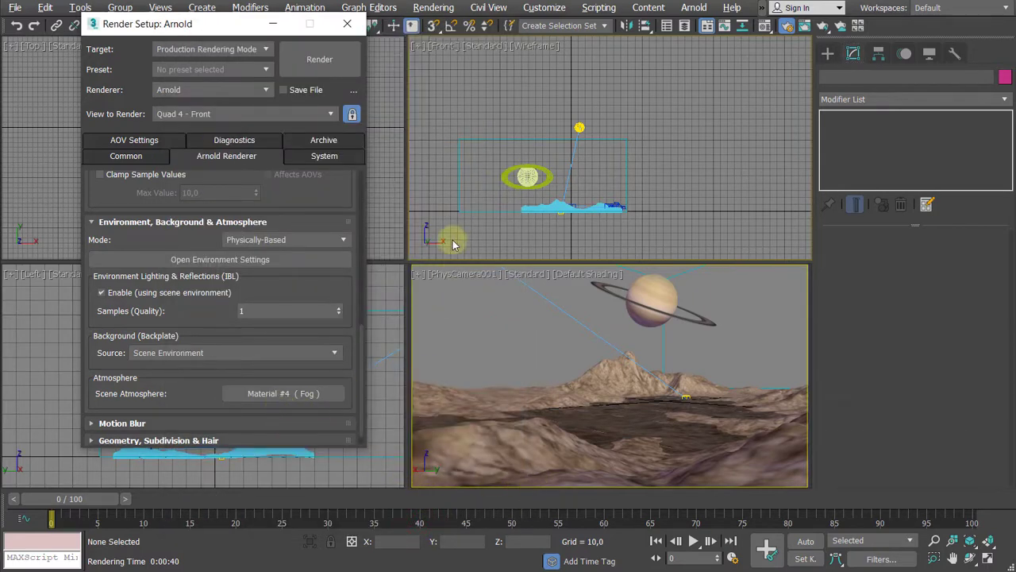
- Try to copy the scene atmosphere's Fog material into the unused gray sample slot of the Material Editor
key(m)
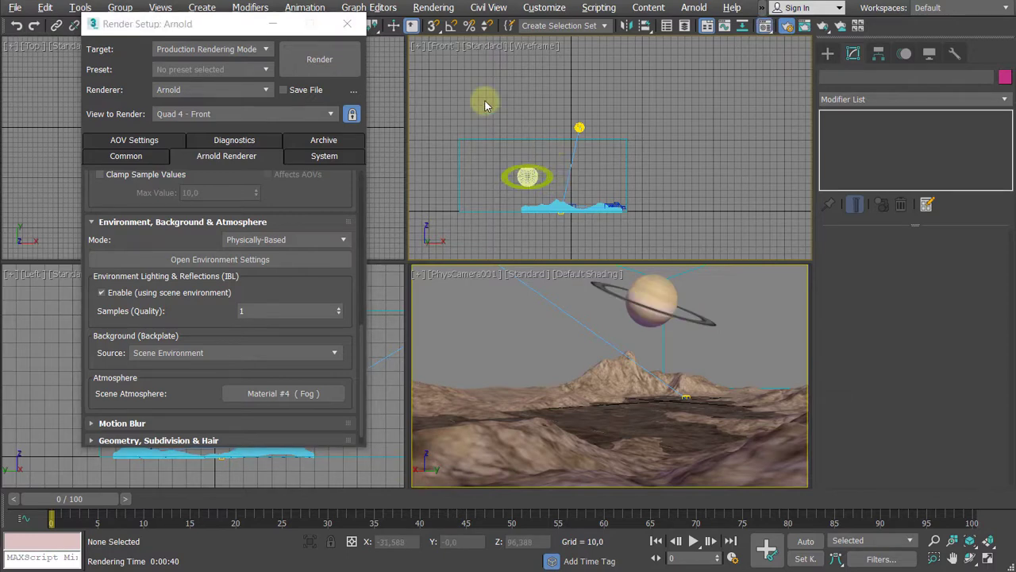
drag(170, 50, 494, 57)
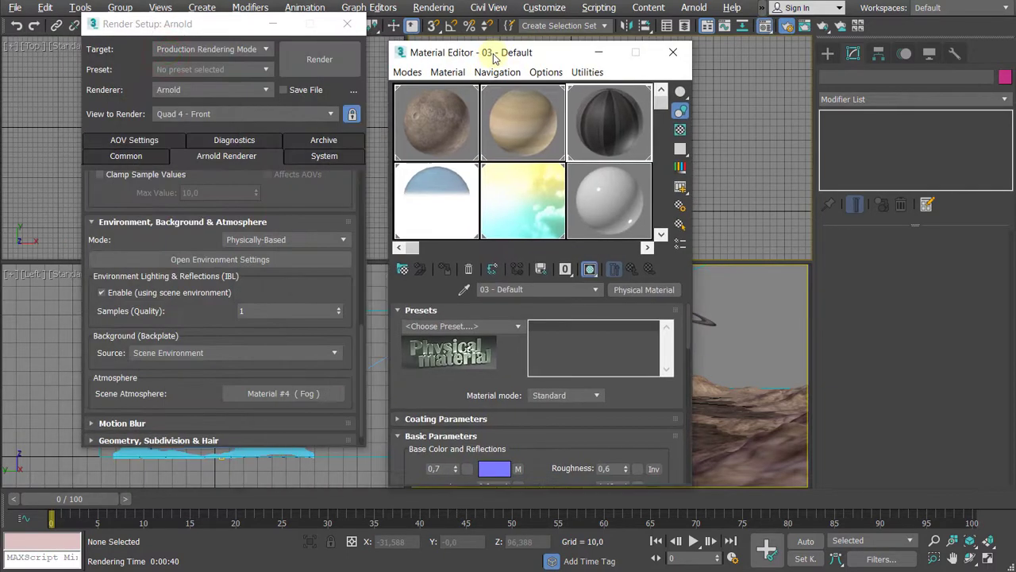
drag(268, 391, 599, 216)
click(284, 391)
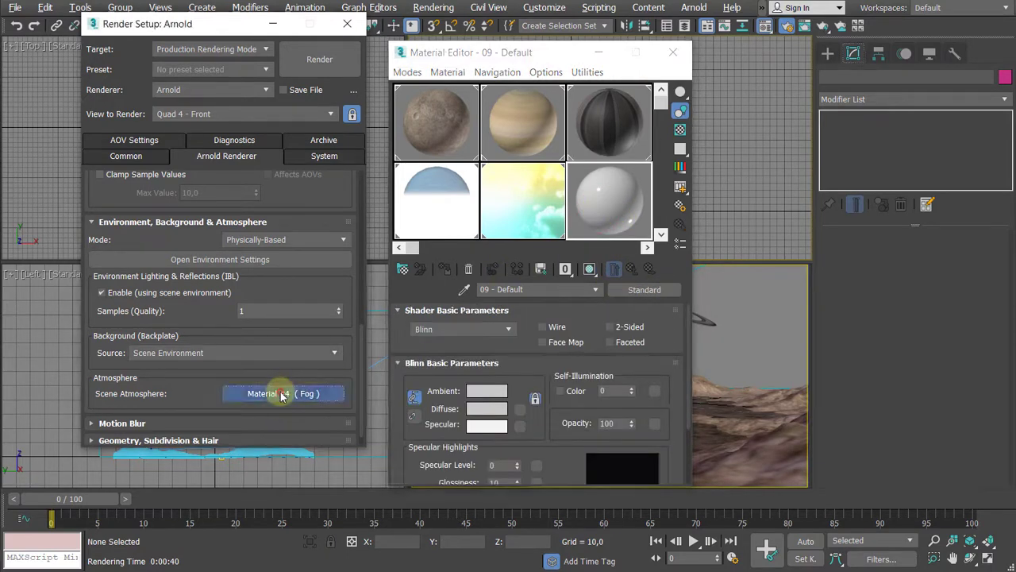
click(478, 520)
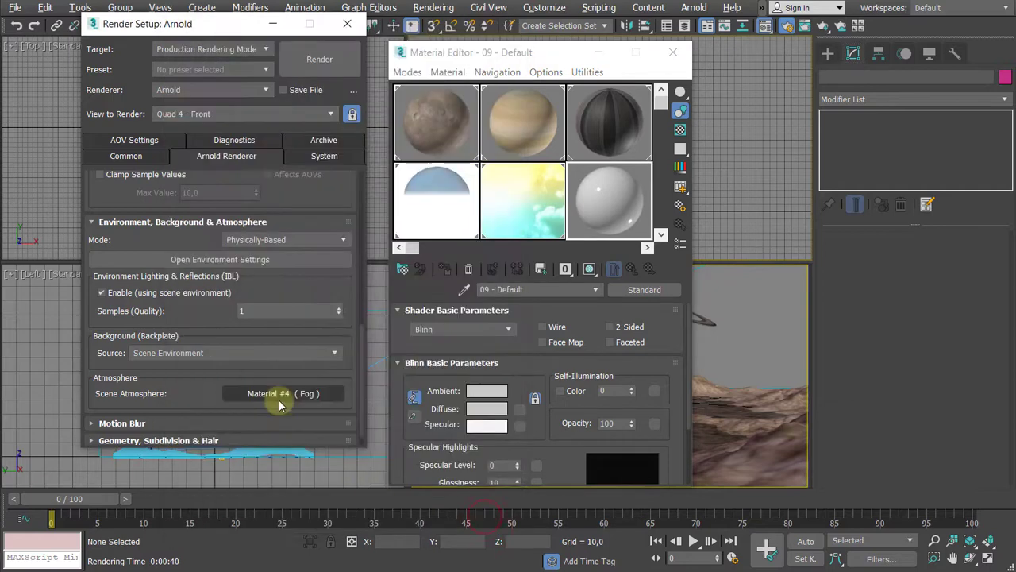
drag(278, 398, 639, 198)
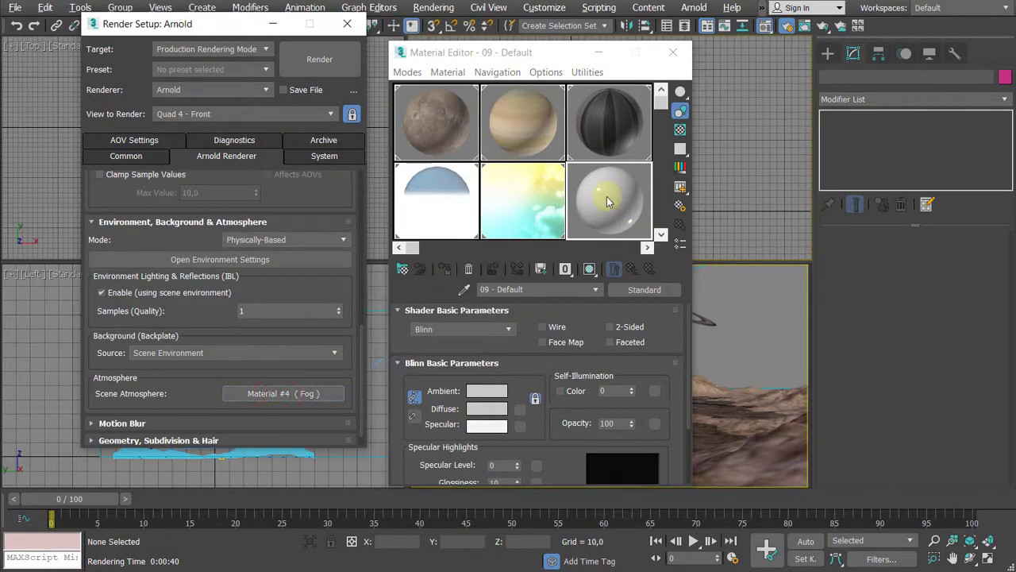
drag(200, 24, 191, 26)
click(457, 56)
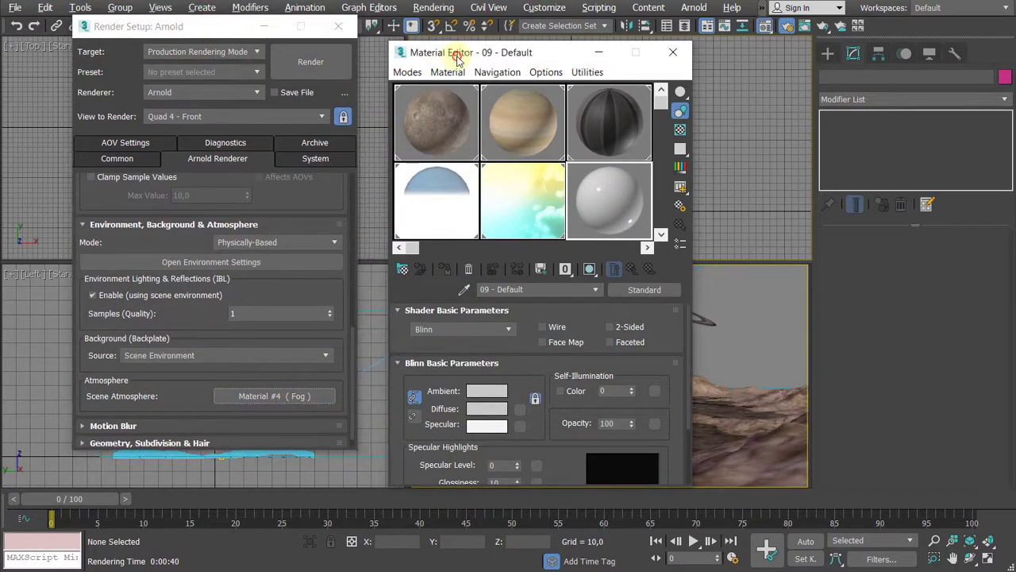
click(609, 127)
click(598, 199)
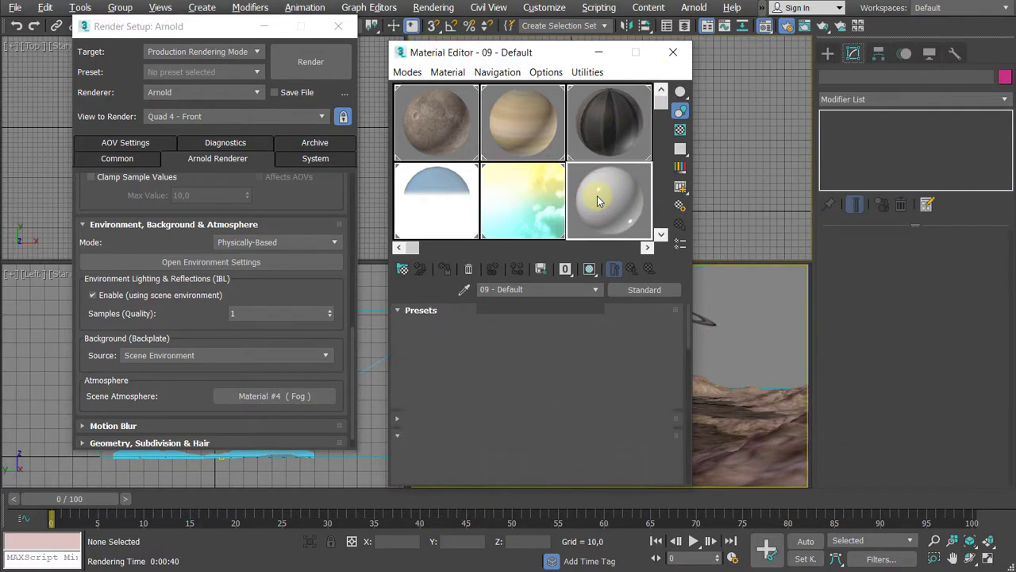
drag(276, 395, 596, 214)
click(672, 52)
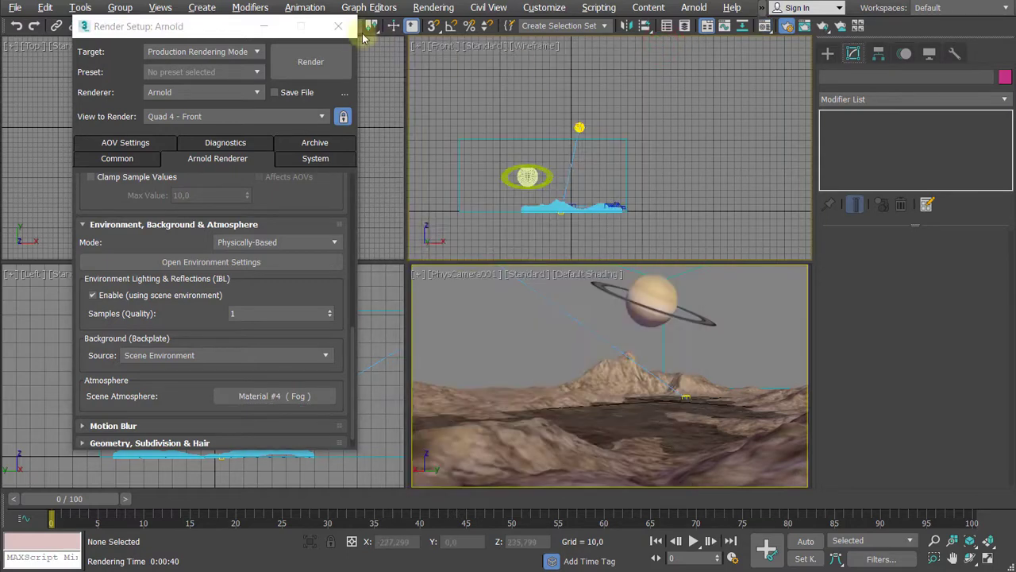
- Assign a new Arnold Fog material as the scene atmosphere and place it as an instance in the unused Material Editor slot
click(270, 396)
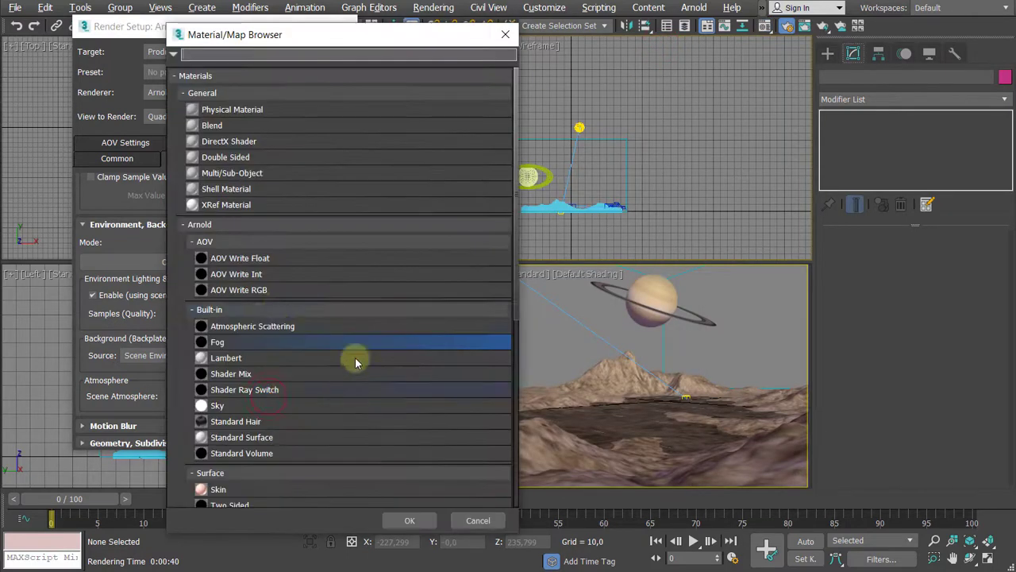
double_click(224, 343)
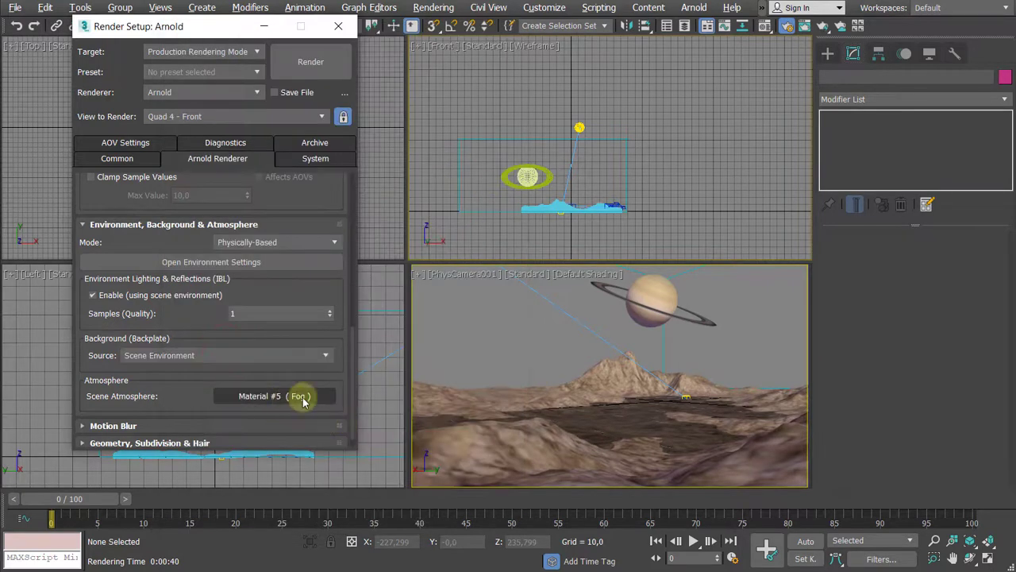
key(m)
drag(258, 385, 667, 231)
drag(266, 383, 616, 212)
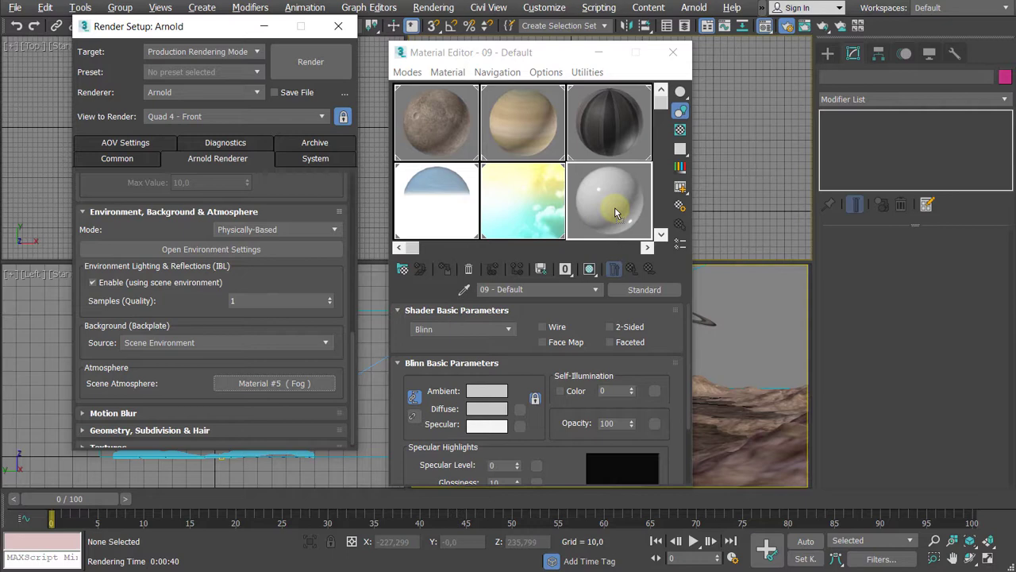
drag(615, 213, 615, 211)
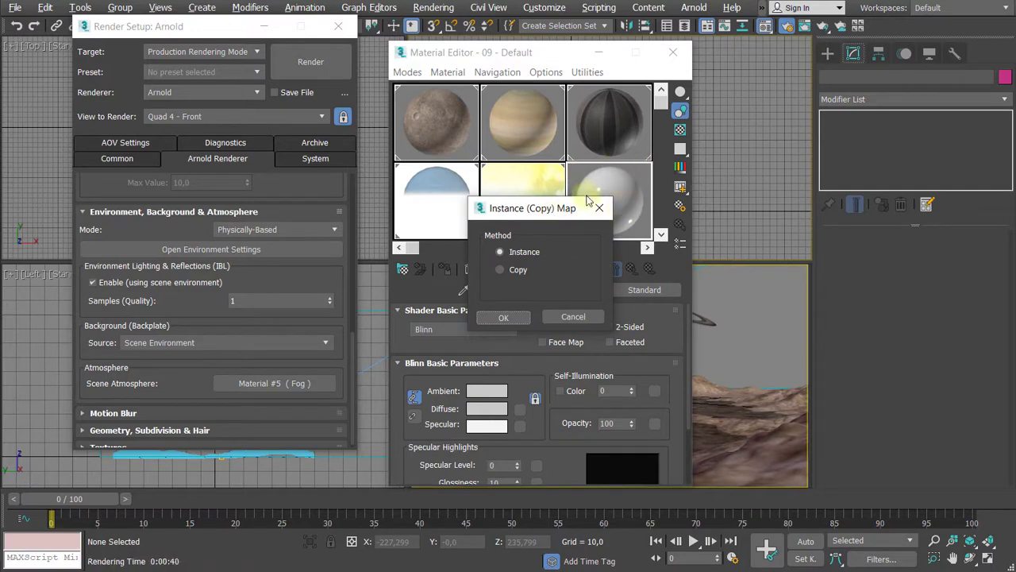
drag(550, 207, 582, 182)
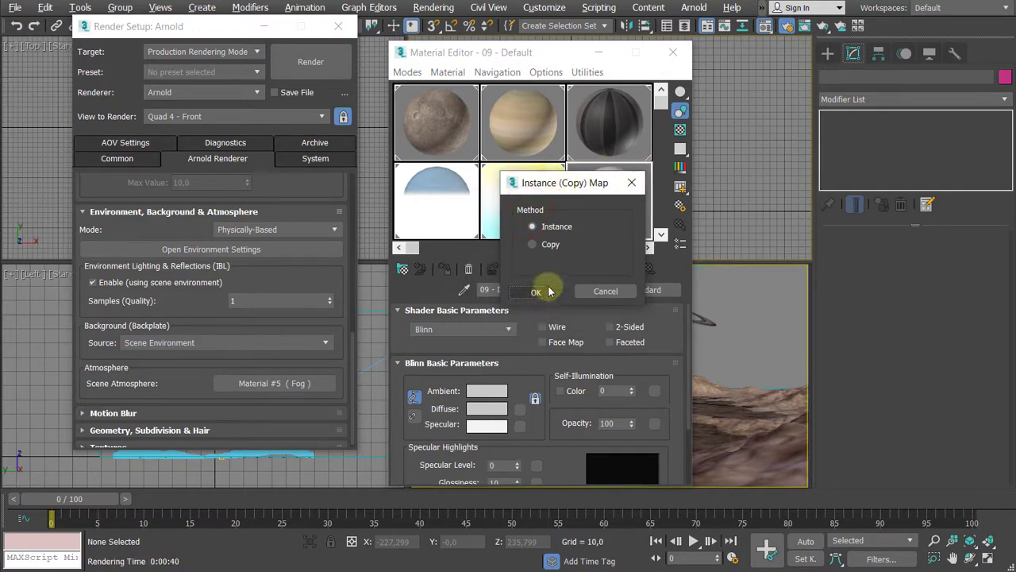
click(536, 291)
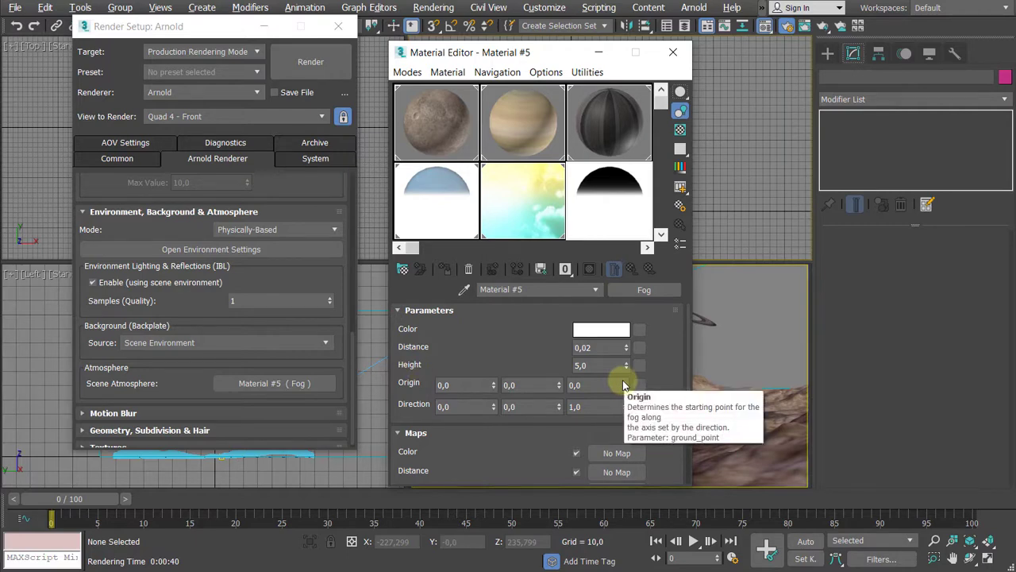
- Render the camera view to check the fog, and arrange the Material Editor beside the render settings
click(321, 65)
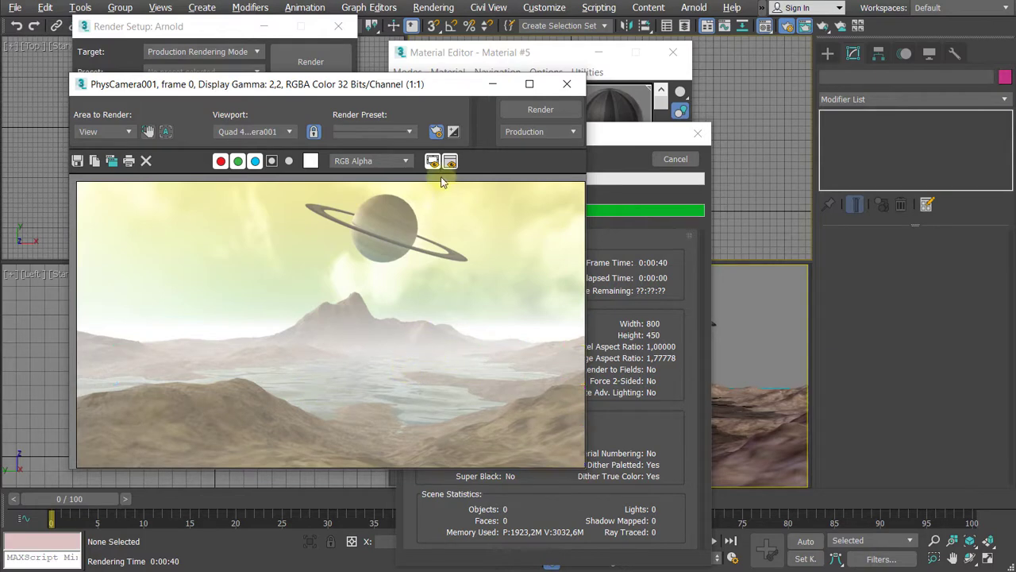
drag(404, 87, 331, 73)
drag(536, 59, 606, 51)
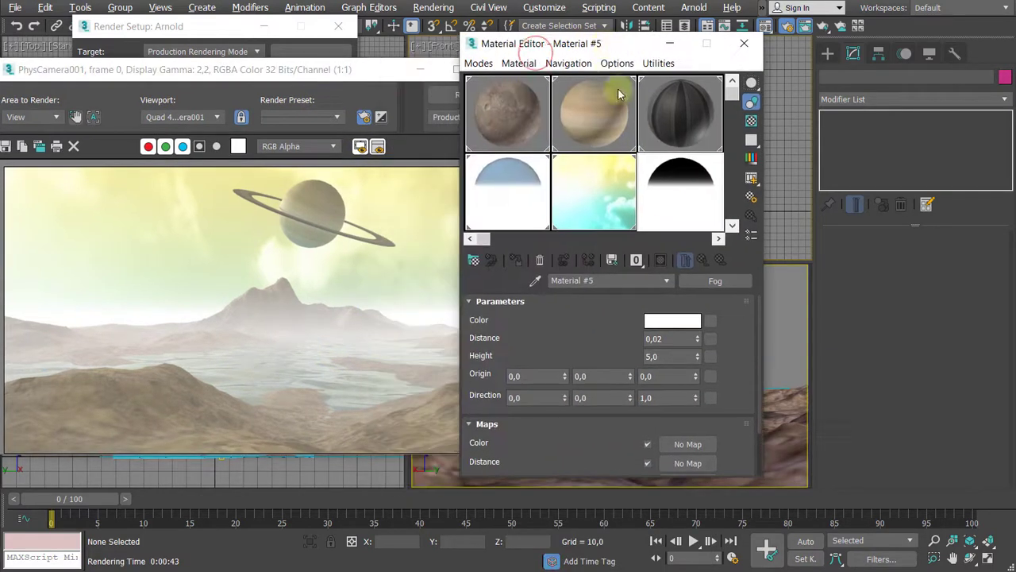
click(294, 250)
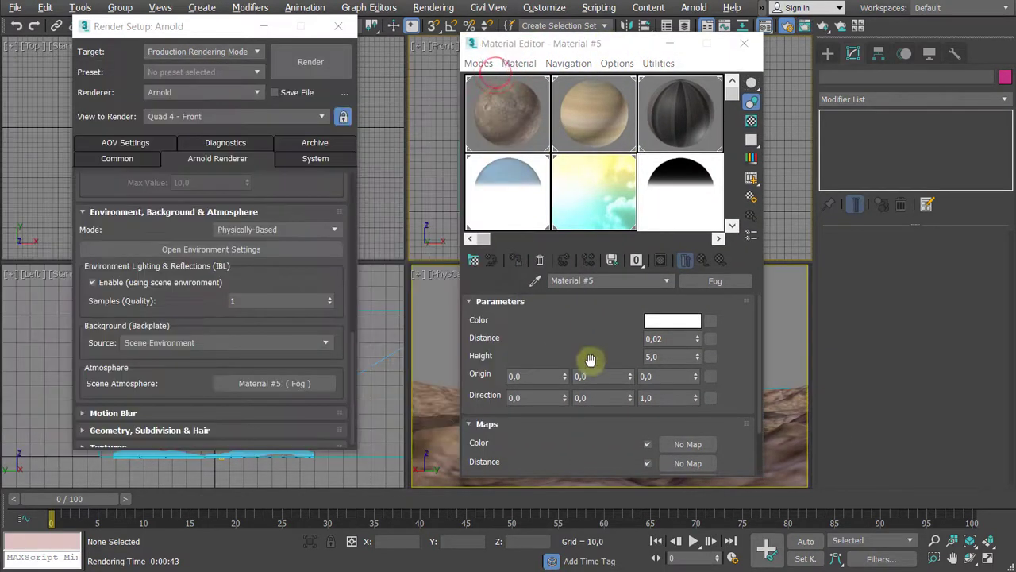
click(494, 71)
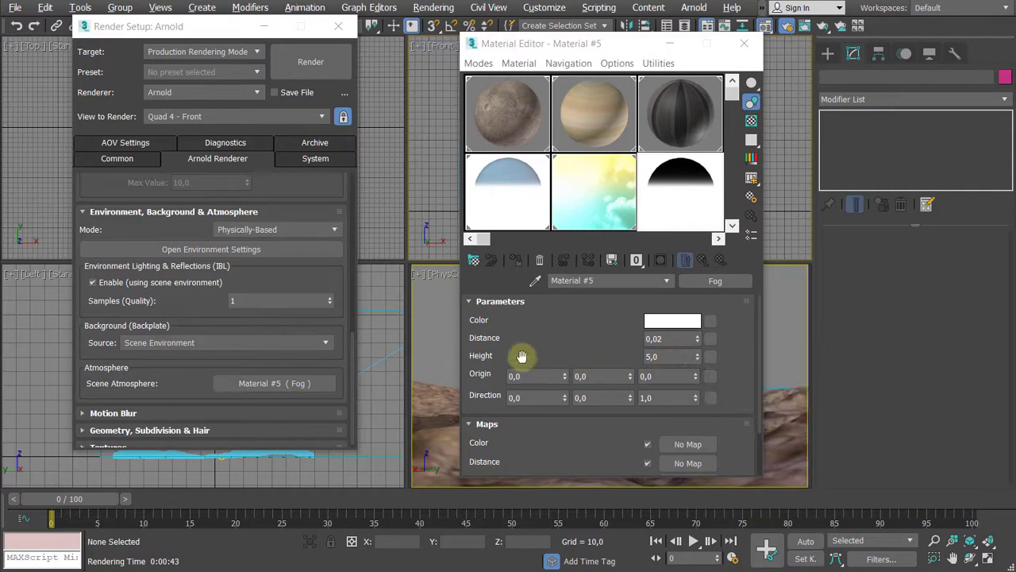
drag(606, 46, 826, 45)
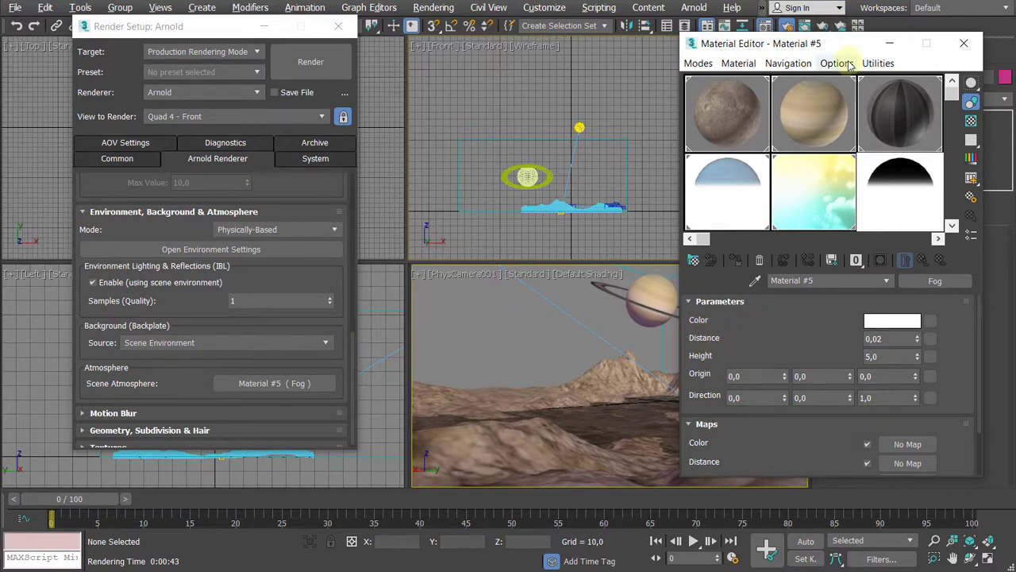
drag(846, 42, 552, 53)
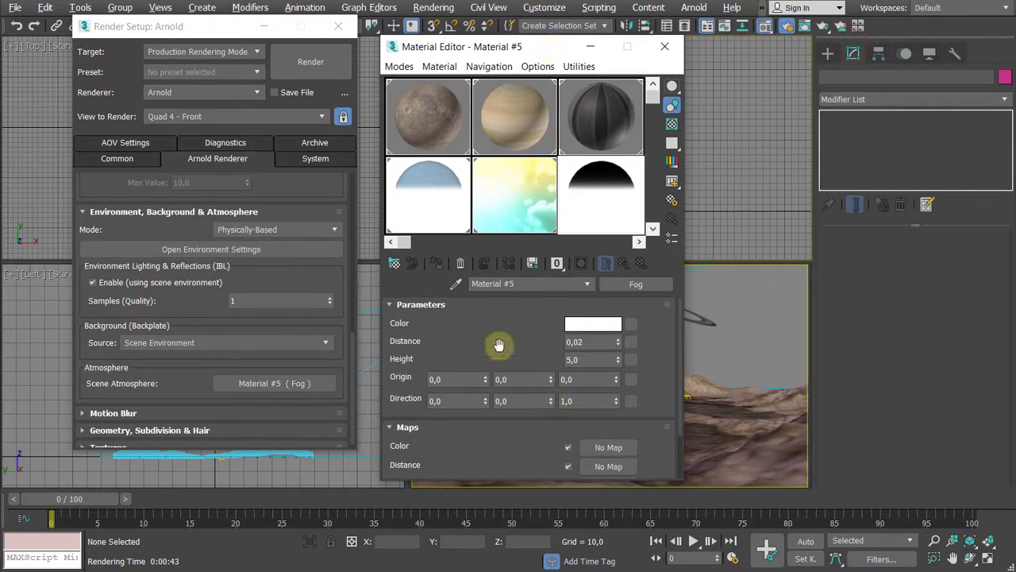
drag(536, 43, 549, 39)
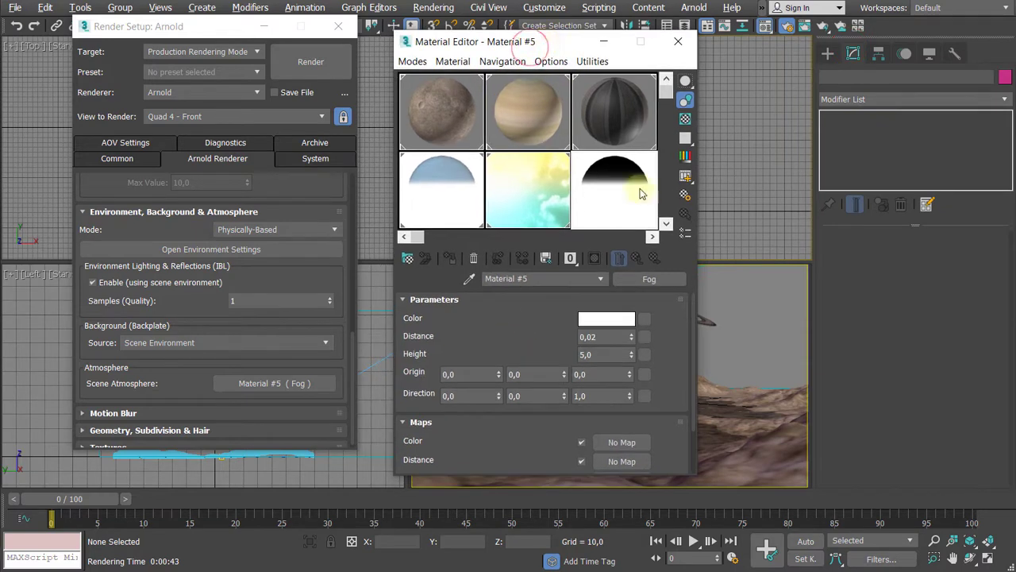
- Assign the Arnold built-in Noise map to the Fog material's color
click(644, 318)
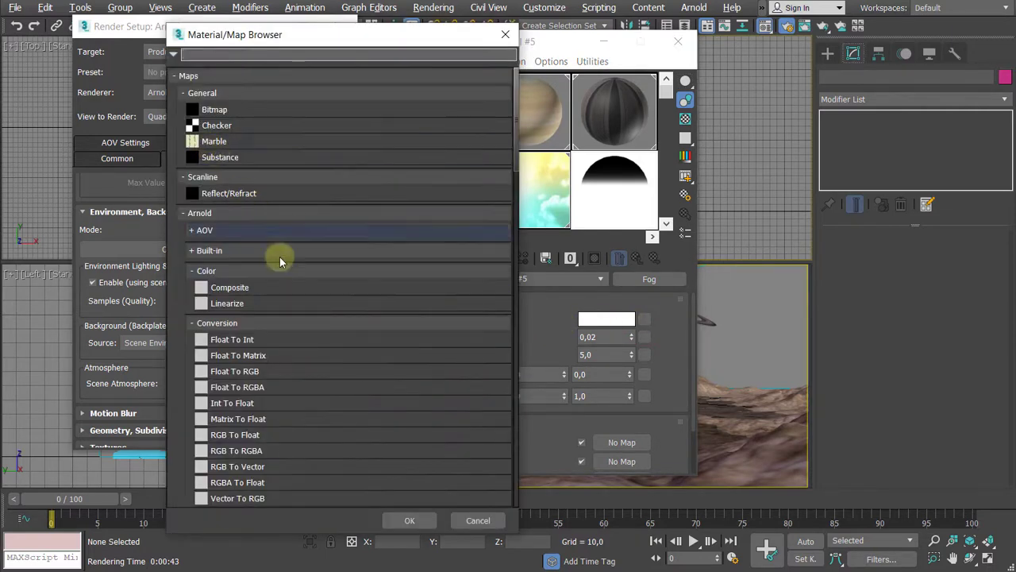
click(226, 250)
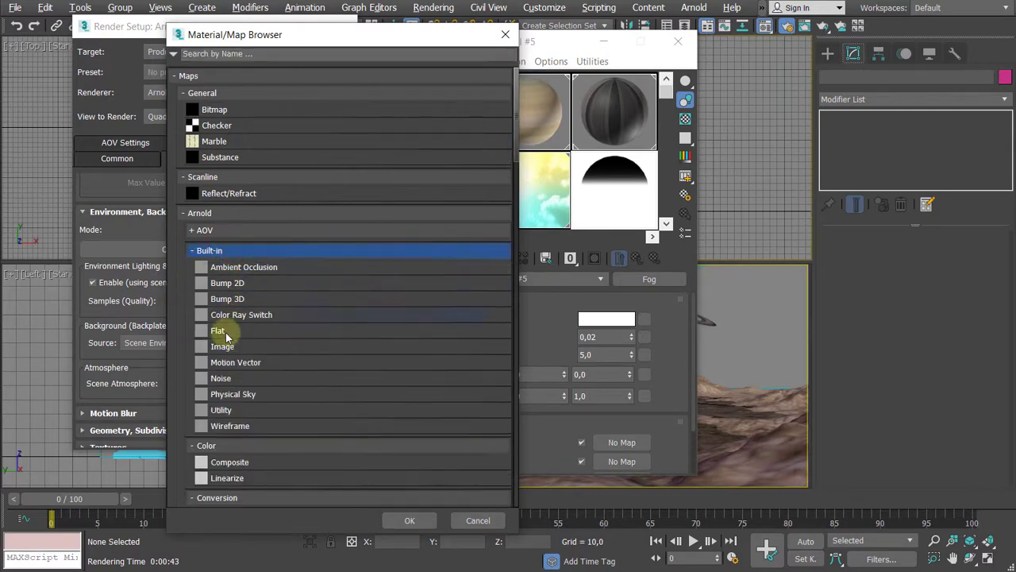
double_click(223, 378)
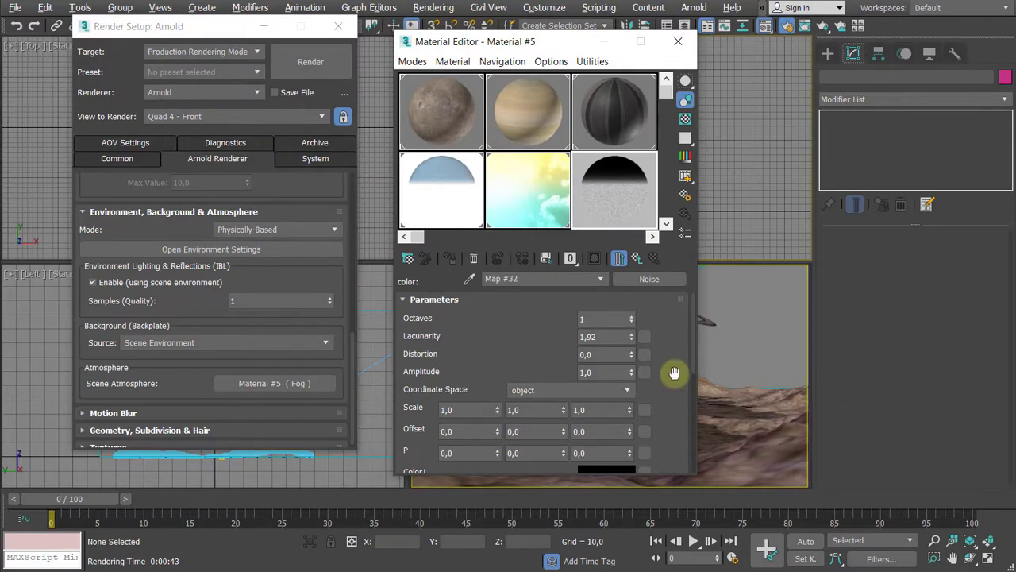
- Set the Noise map's Color1 to saturated yellow and Color2 to saturated cyan
drag(660, 331, 641, 235)
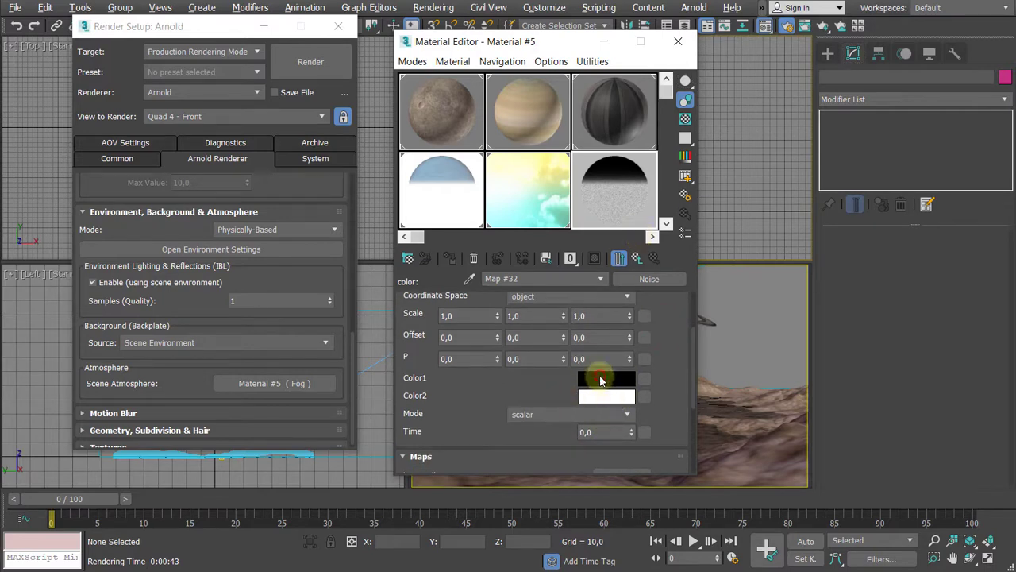
click(604, 378)
click(183, 57)
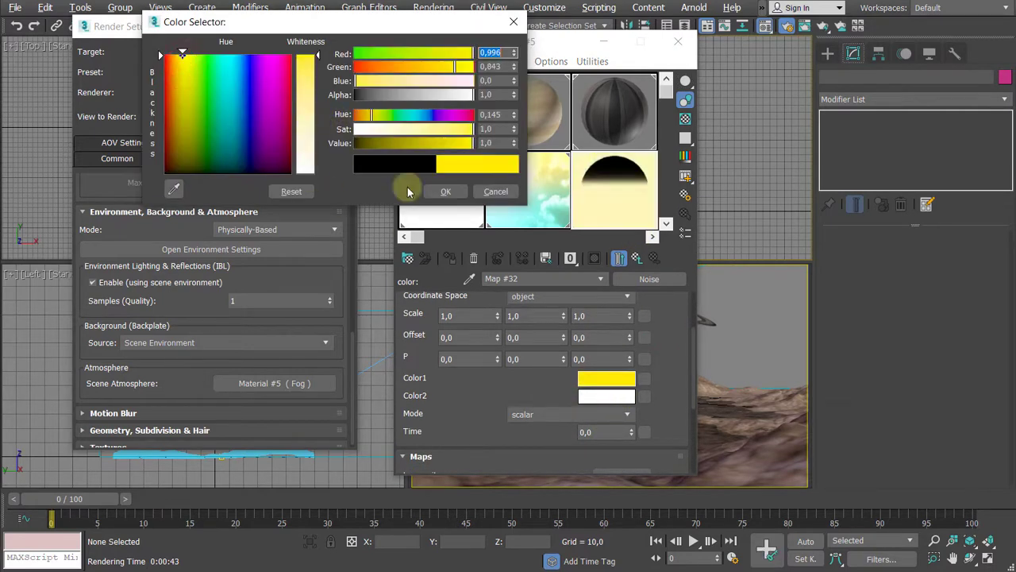
click(445, 191)
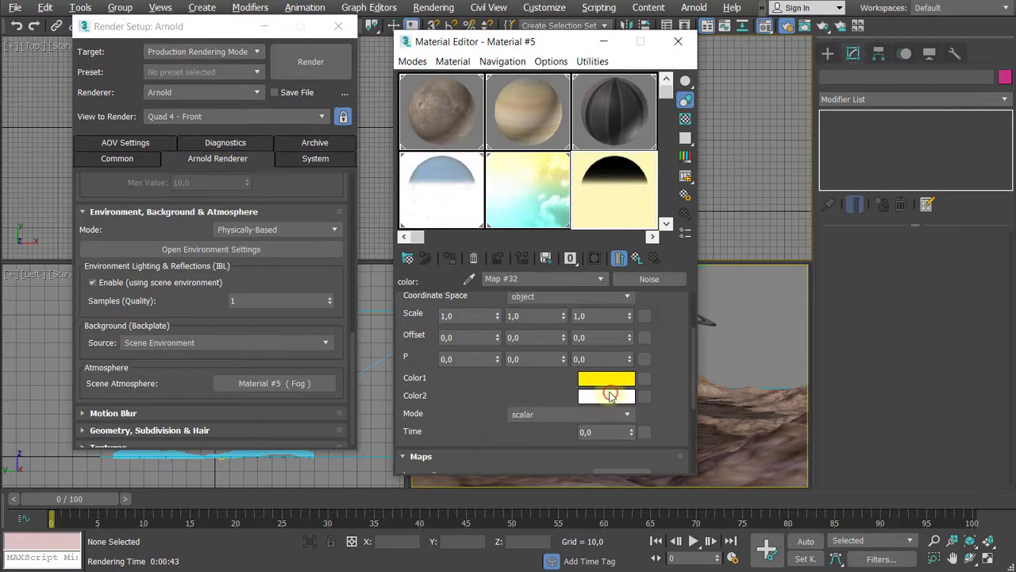
click(602, 397)
click(233, 58)
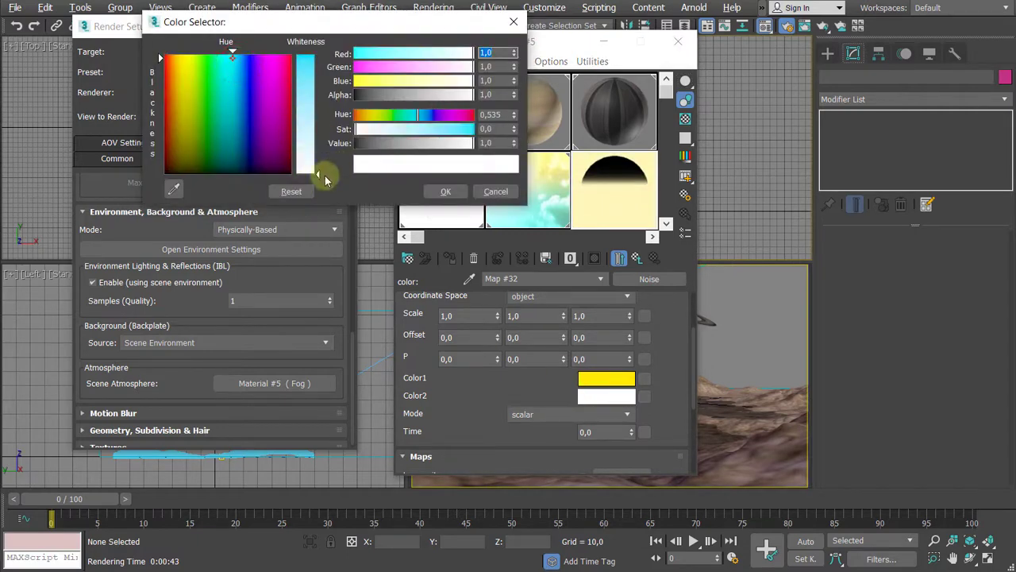
mouse_move(321, 175)
mouse_down()
mouse_move(310, 118)
mouse_move(318, 56)
mouse_up()
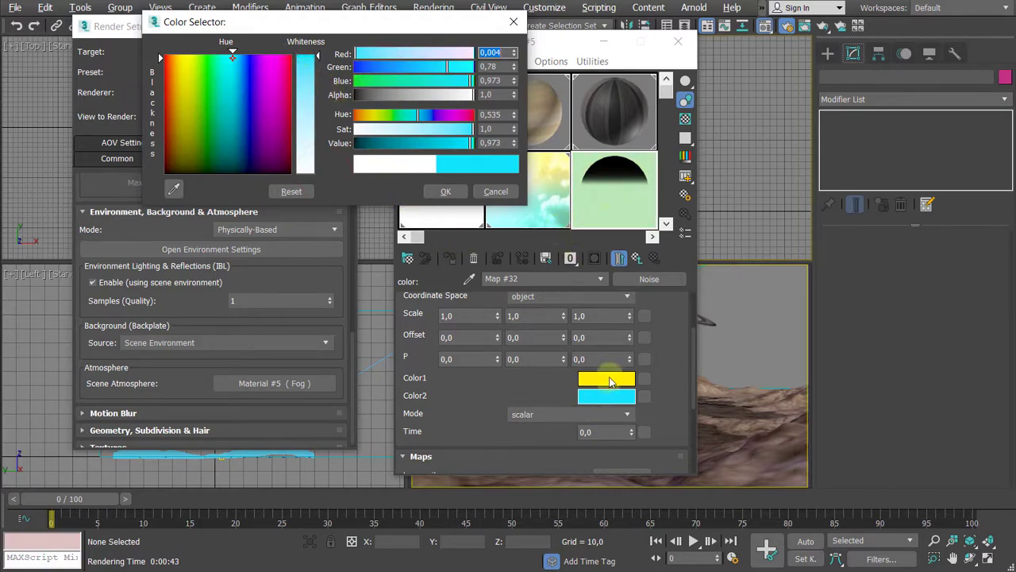
click(445, 191)
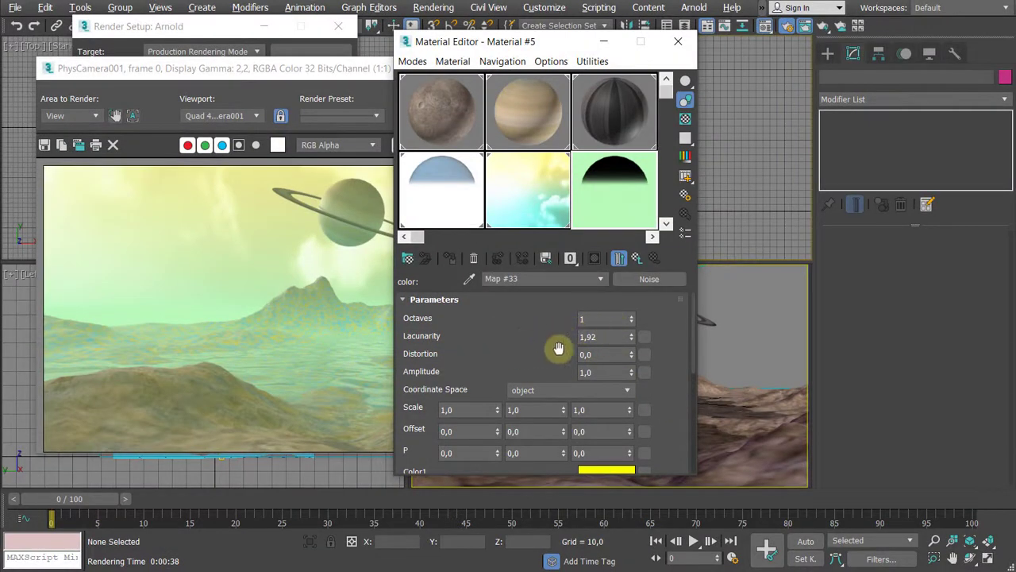
- Set the Noise map's Scale to 6 on all three axes
scroll(522, 332, down, 1)
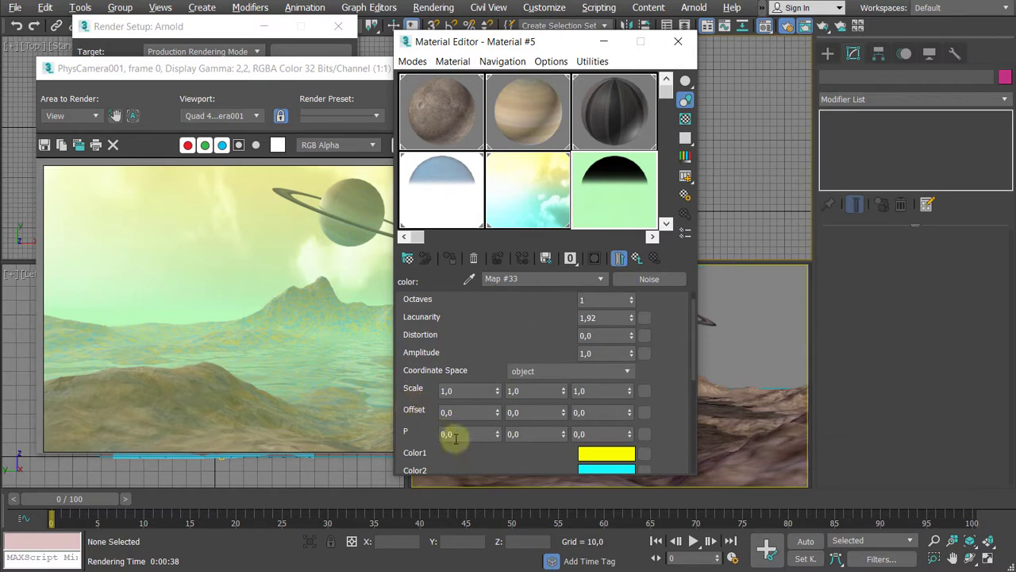
scroll(454, 453, down, 1)
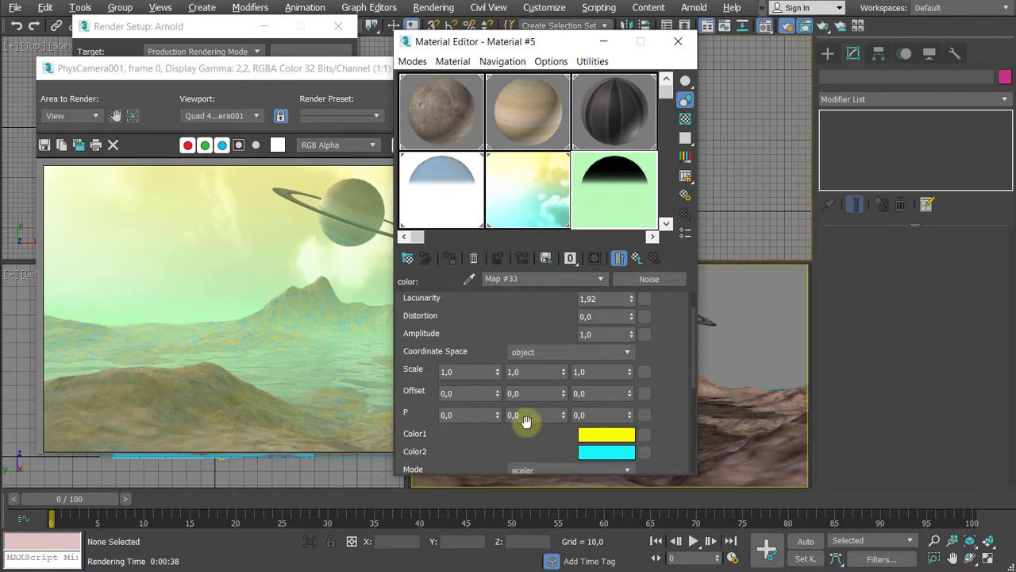
click(289, 331)
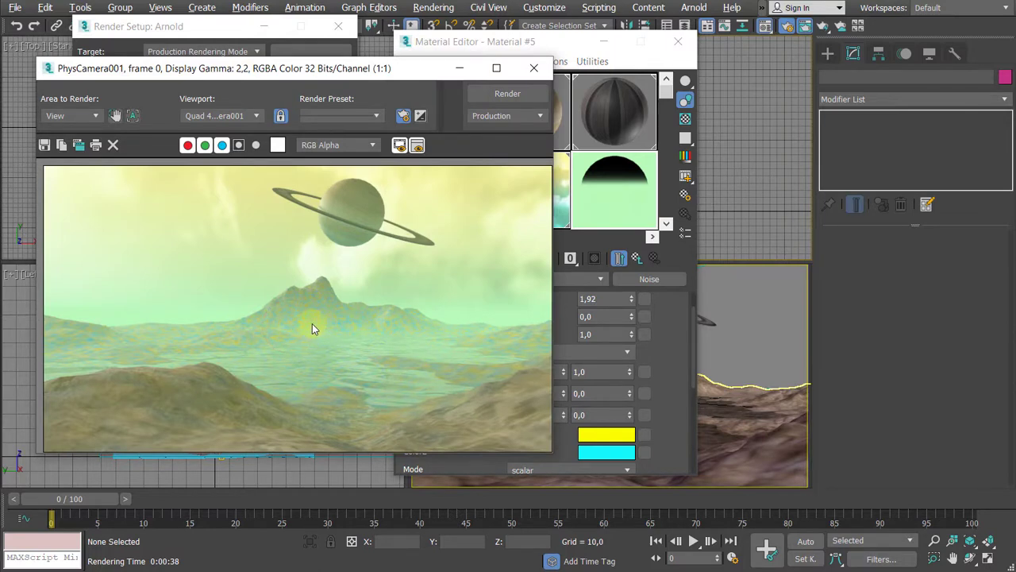
click(588, 64)
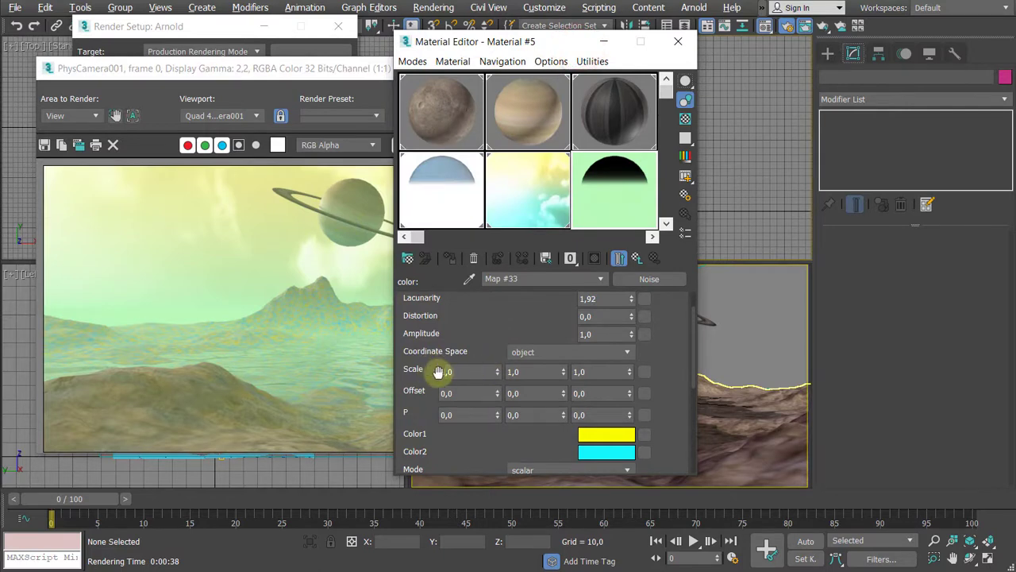
double_click(459, 372)
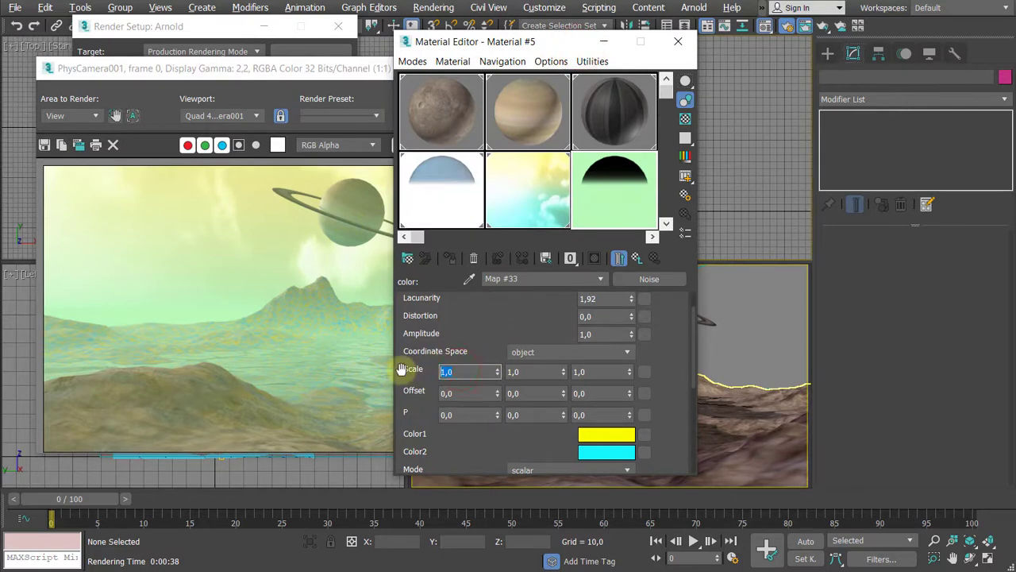
text(6)
key(Tab)
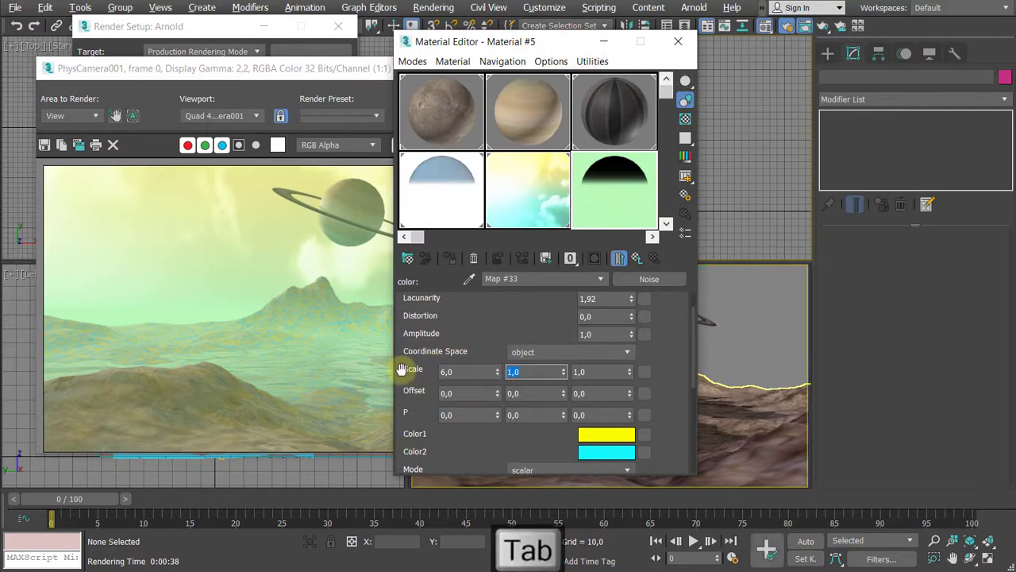
text(6)
key(Tab)
text(6)
key(Tab)
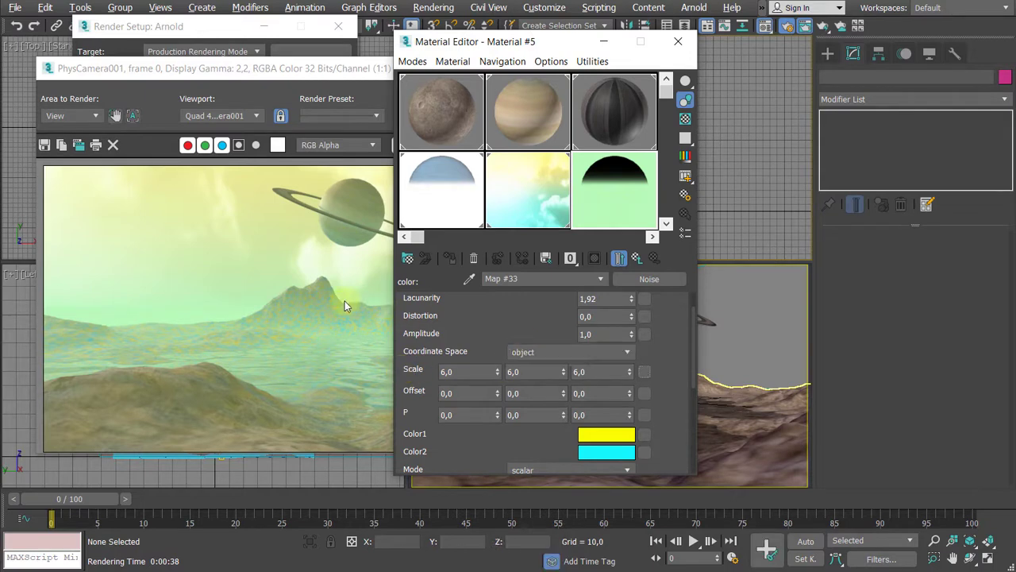
- Render the camera view to check the scaled noise, stop it, and close the Material Editor and Render Setup
key(shift+q)
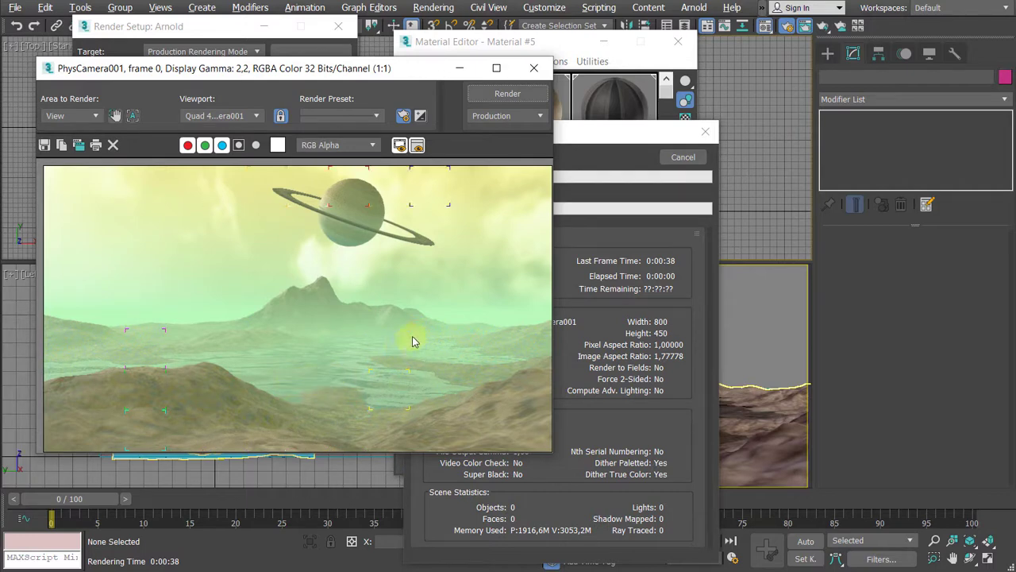
click(690, 158)
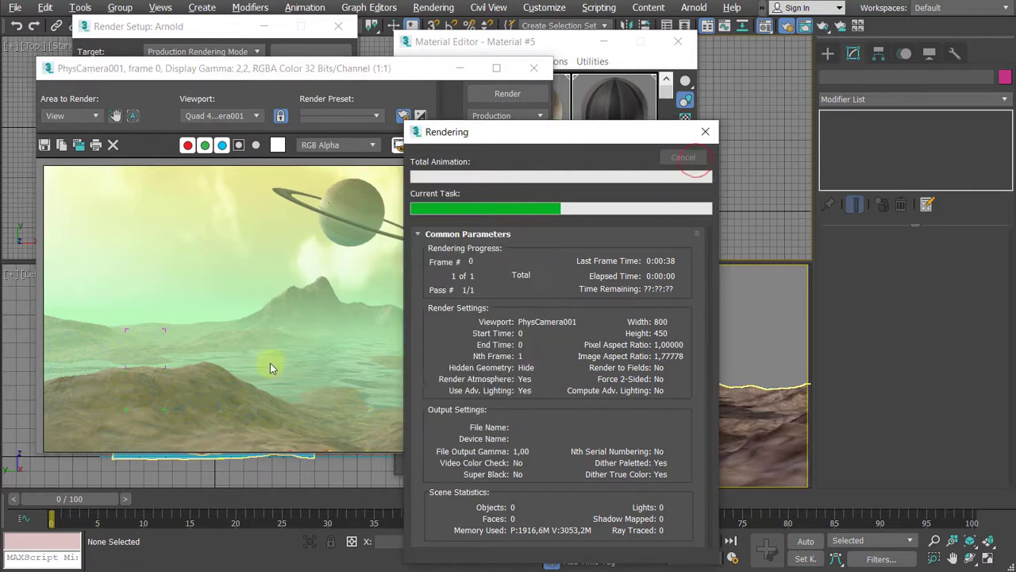
click(678, 41)
click(338, 26)
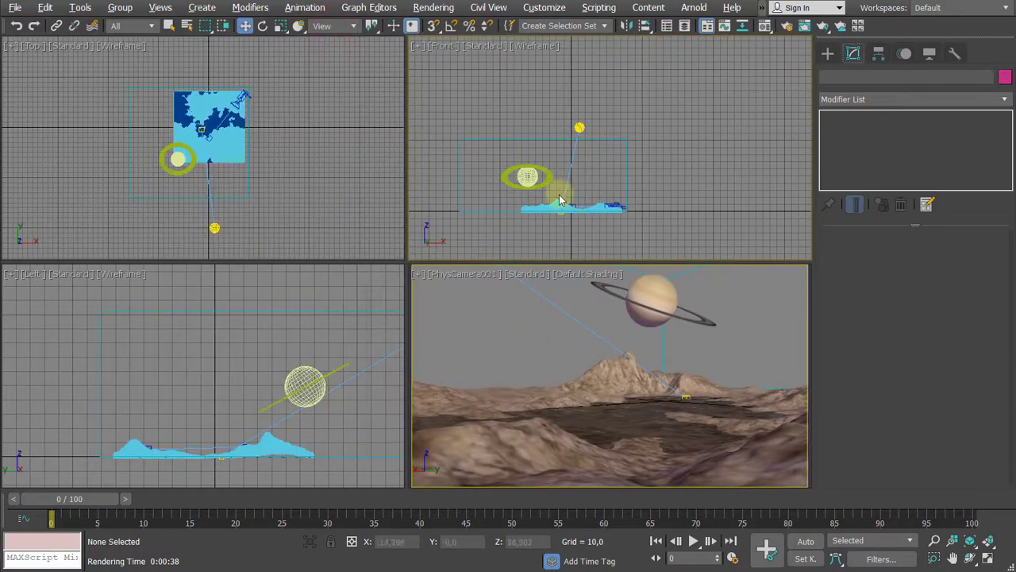
- Select the physical camera in the Top view by hiding the geometry temporarily, restore the geometry, and lock the selection
middle_drag(236, 146, 250, 170)
scroll(250, 170, up, 6)
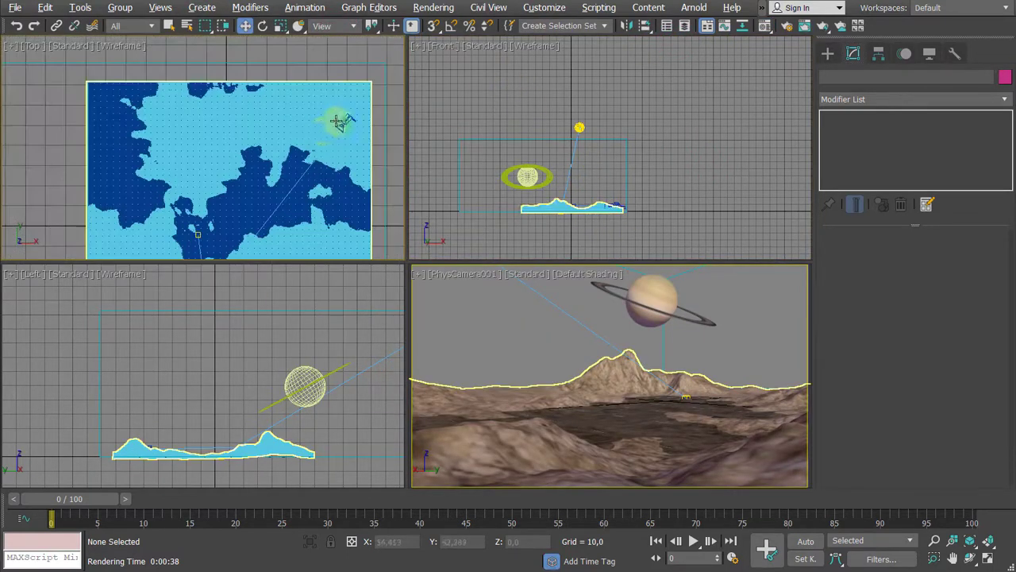
key(shift+g)
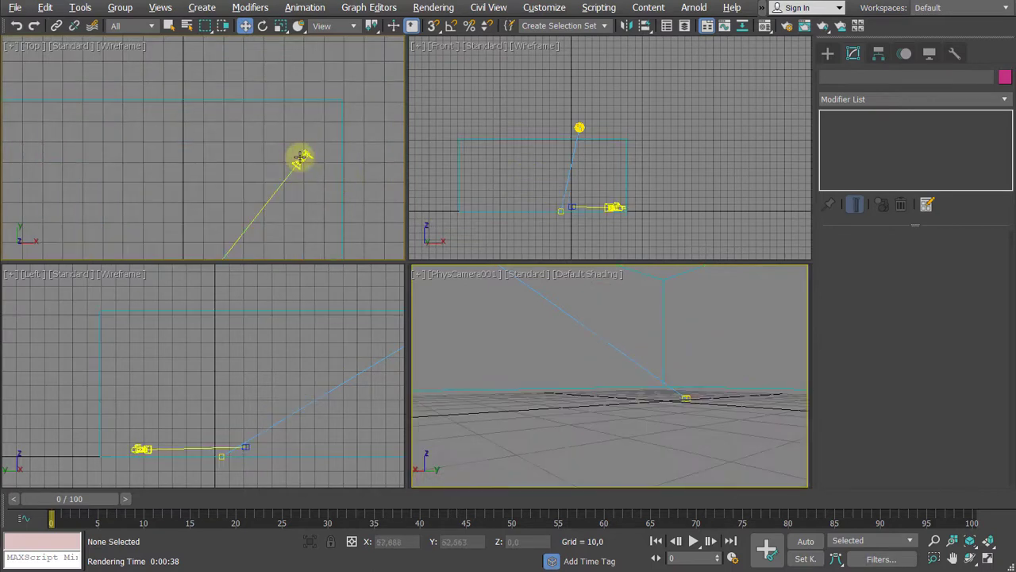
click(298, 157)
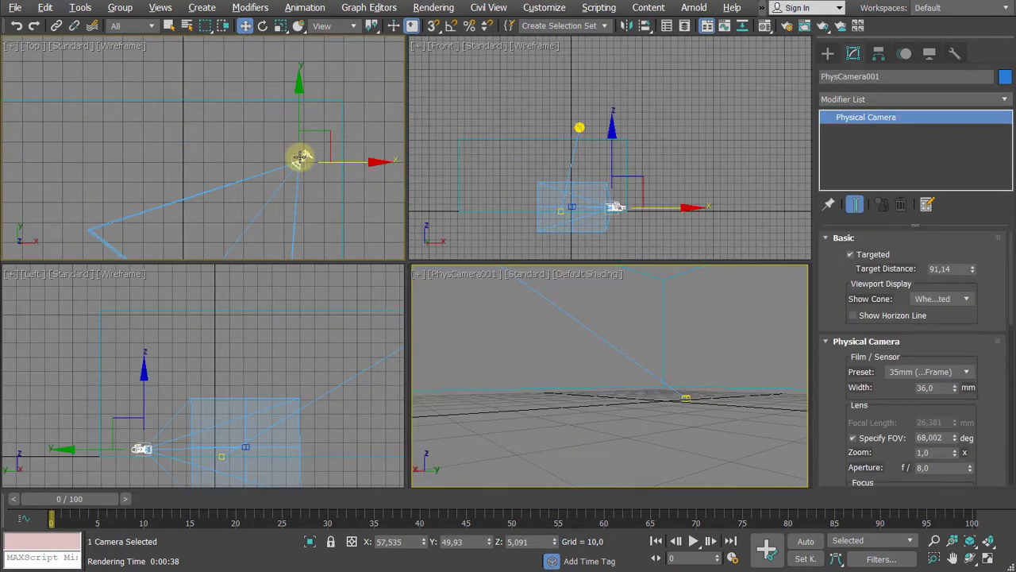
key(shift+g)
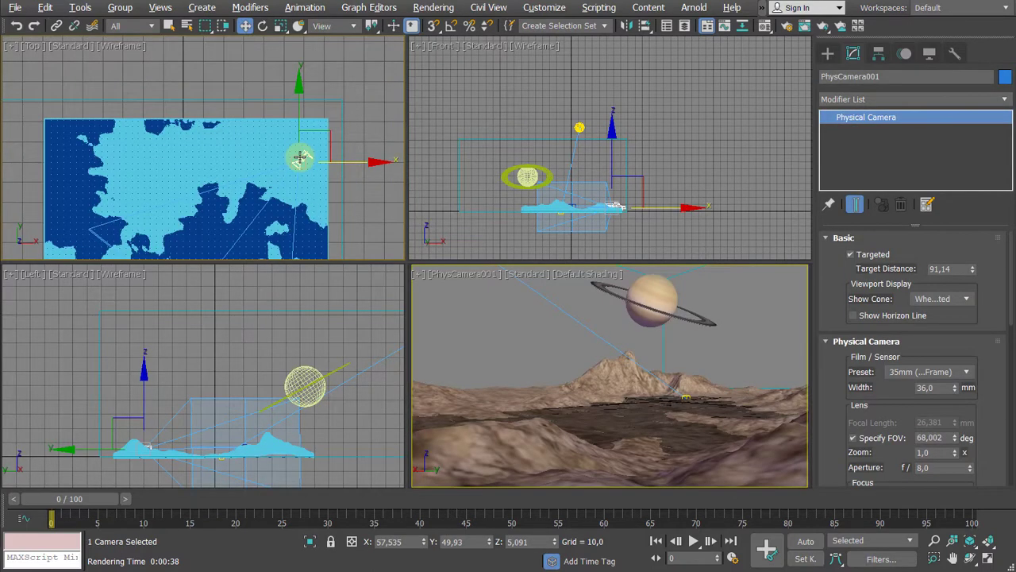
scroll(300, 158, down, 3)
key(space)
middle_drag(301, 183, 301, 109)
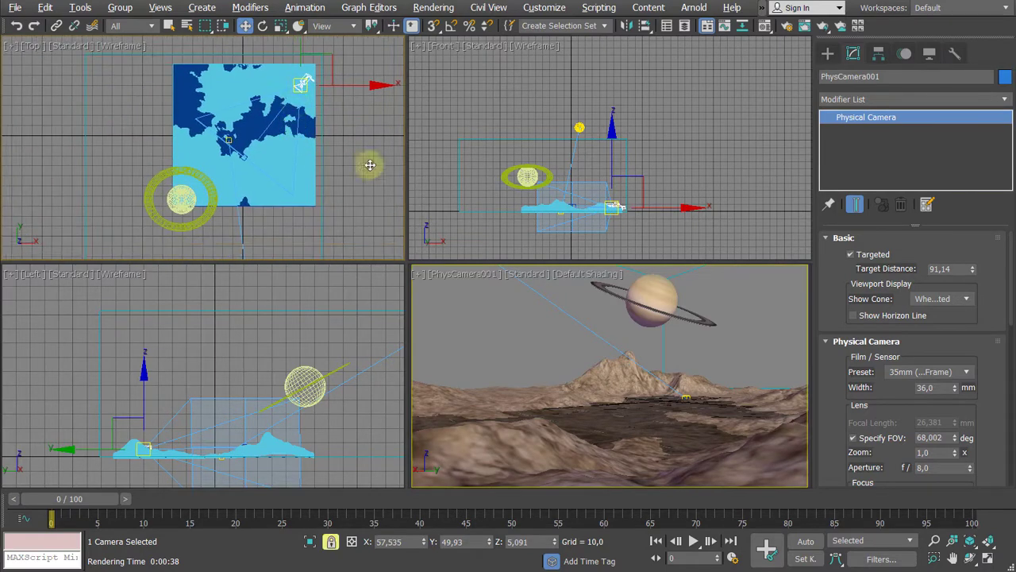
middle_drag(330, 191, 330, 221)
scroll(250, 168, up, 2)
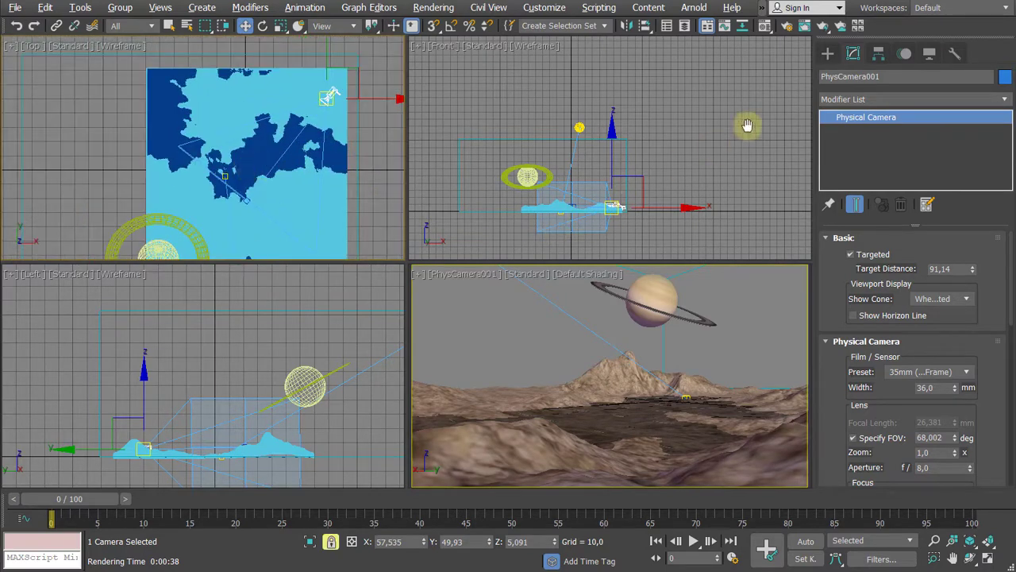
- Switch the Front viewport to a Perspective view with default shading and no edged faces
middle_drag(746, 127, 669, 167)
key(p)
scroll(669, 167, up, 5)
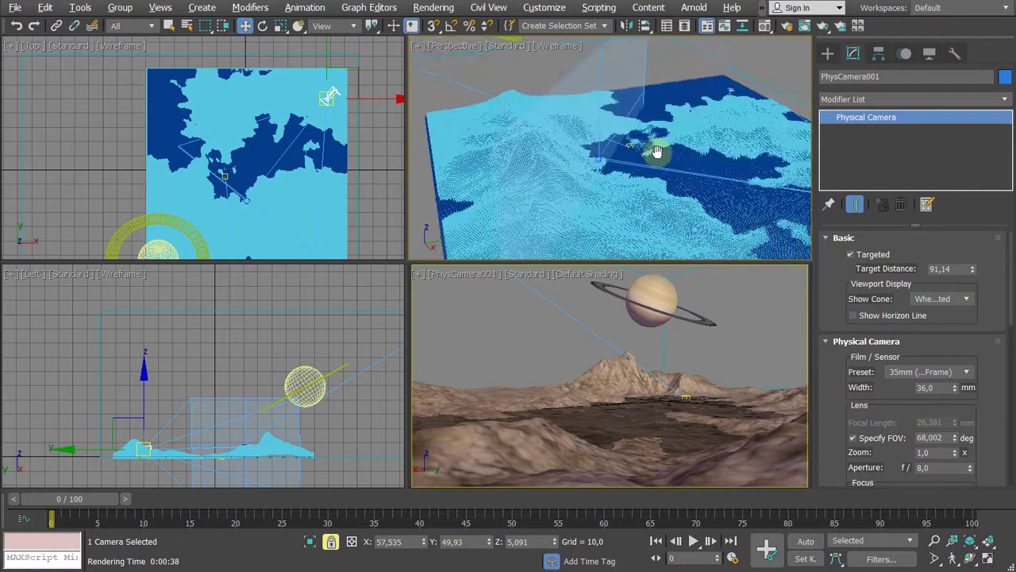
key(F4)
key(F3)
key(F3)
key(F4)
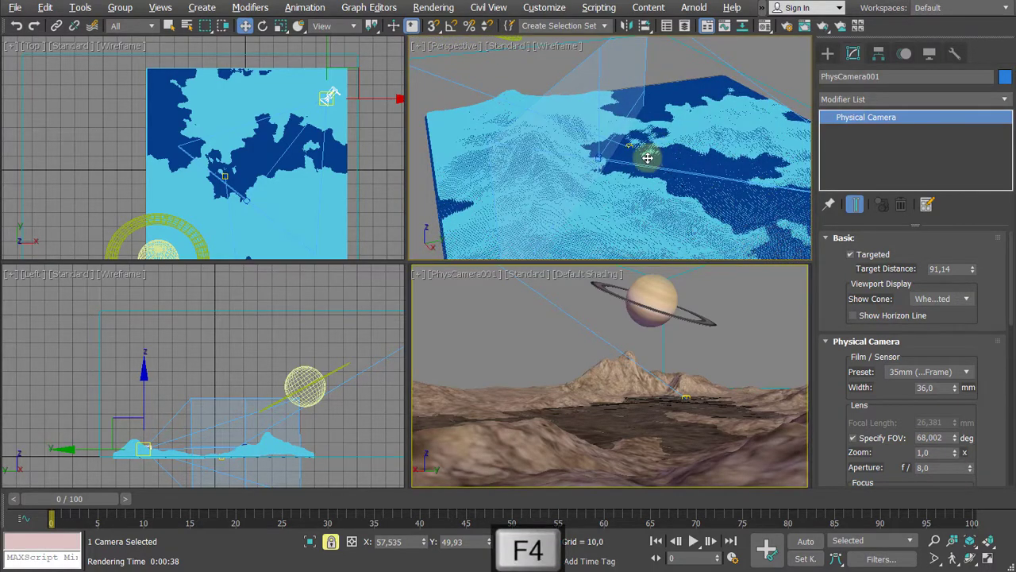
mouse_move(636, 166)
middle_down()
mouse_move(616, 152)
mouse_move(638, 133)
mouse_move(586, 128)
mouse_move(606, 137)
middle_up()
key(F4)
key(F3)
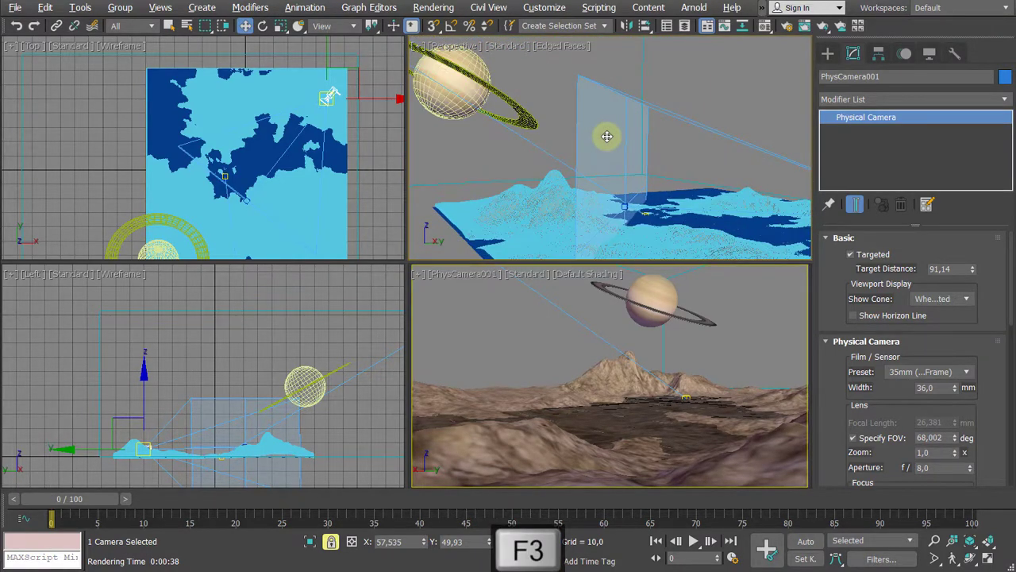
key(F4)
- Increase the camera's Target Distance to about 113, moving the target from the lake toward the mountain
mouse_move(669, 160)
alt+middle_down()
mouse_move(640, 148)
mouse_move(674, 149)
mouse_move(669, 156)
alt+middle_up()
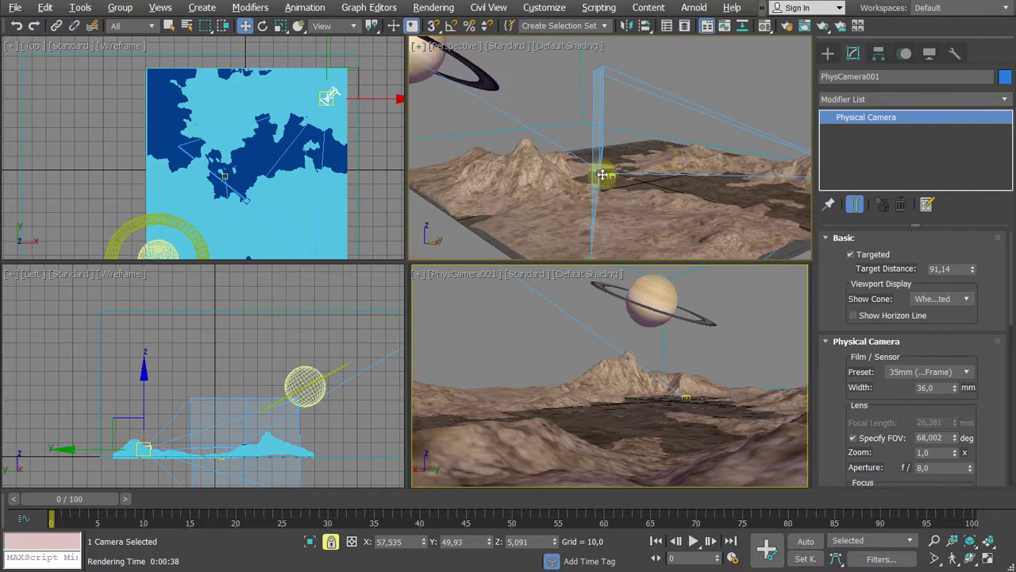
scroll(603, 174, down, 3)
alt+middle_drag(603, 175, 609, 175)
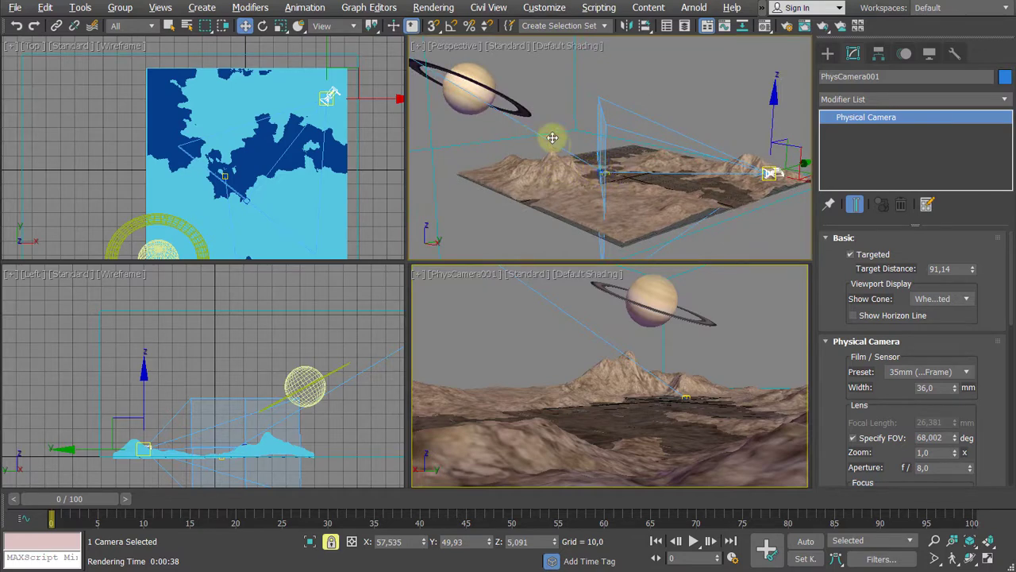
mouse_move(557, 171)
alt+middle_down()
mouse_move(551, 144)
mouse_move(542, 168)
alt+middle_up()
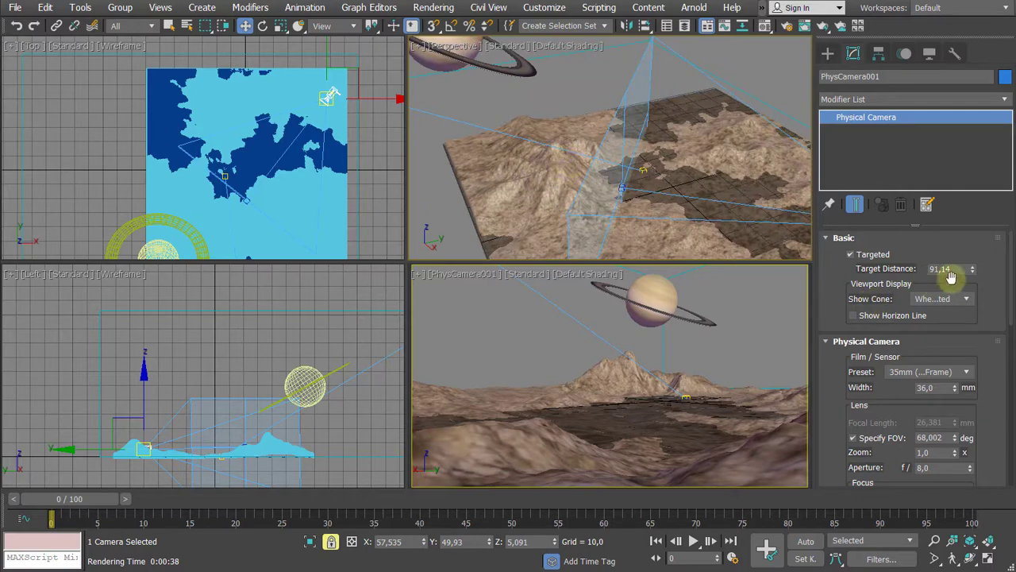
drag(970, 273, 971, 254)
alt+middle_drag(603, 190, 548, 227)
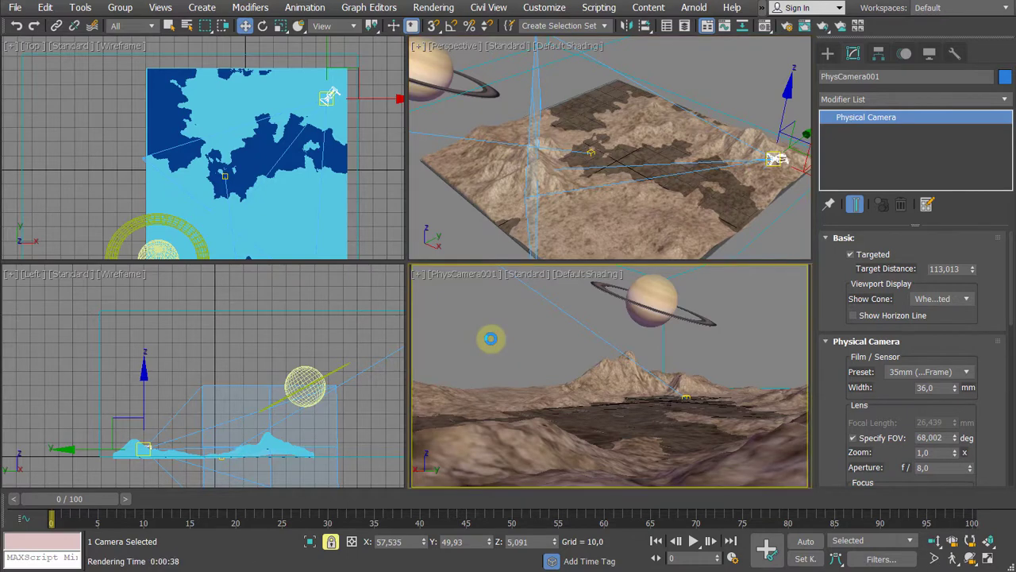
- Enable Depth of Field for the physical camera
scroll(844, 308, down, 8)
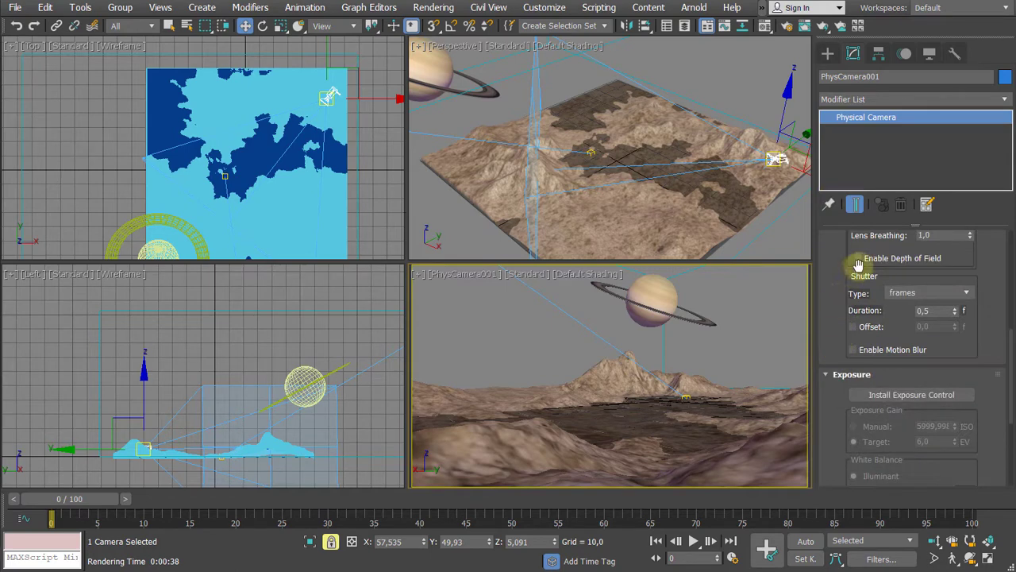
drag(825, 255, 832, 410)
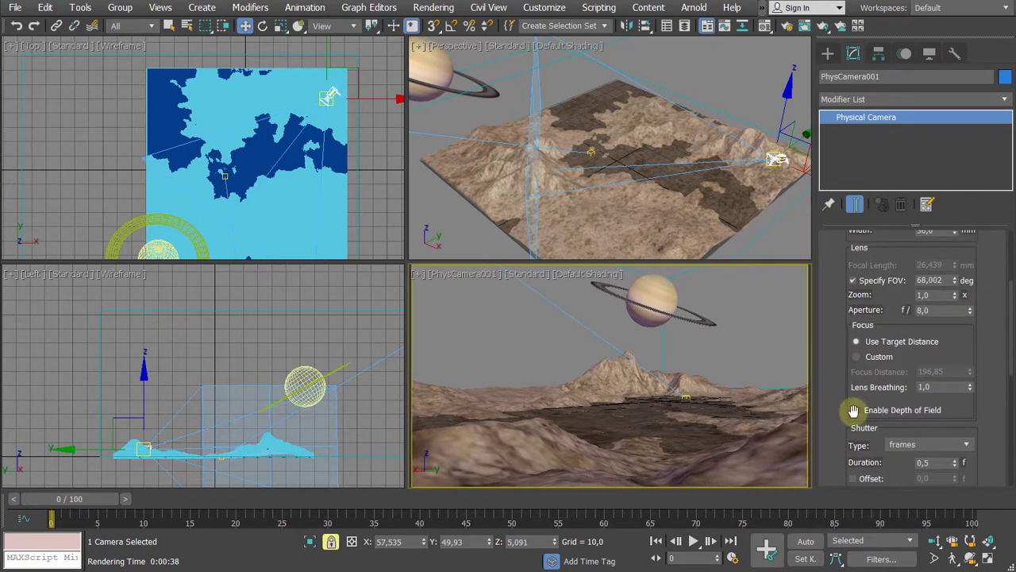
click(857, 411)
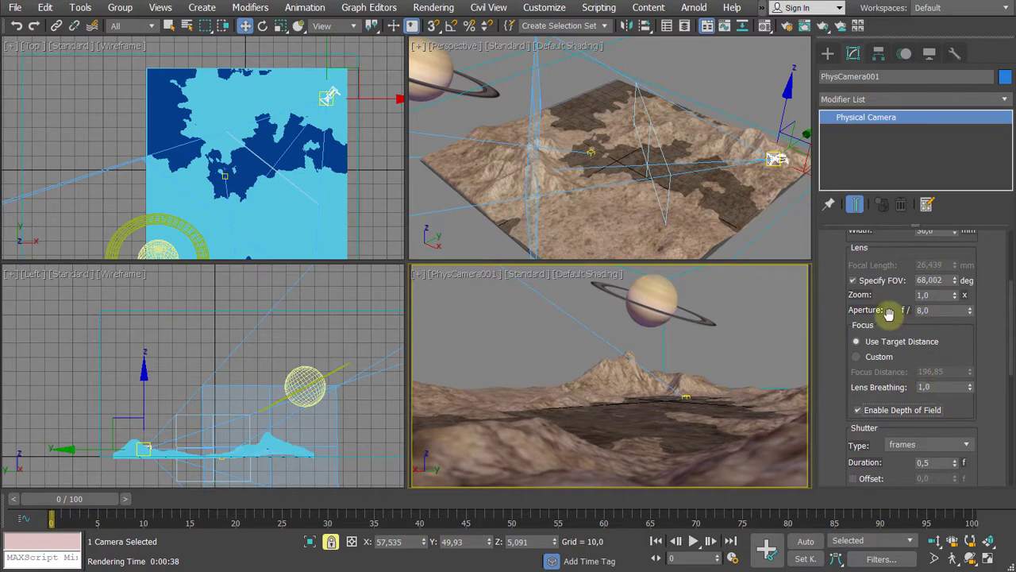
- Try the camera's aperture at f/1 and f/2 to strengthen the depth-of-field blur
double_click(945, 311)
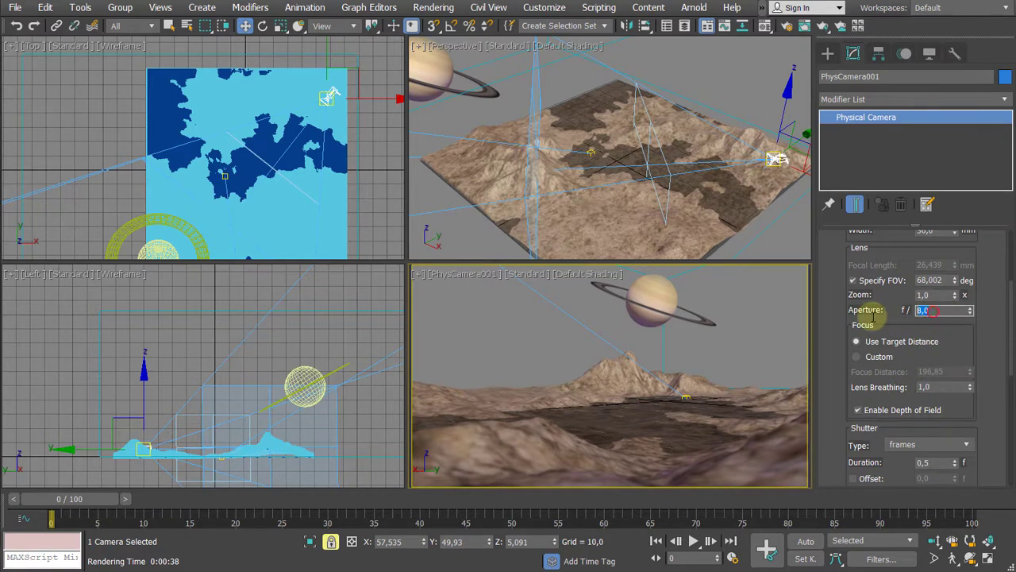
click(937, 349)
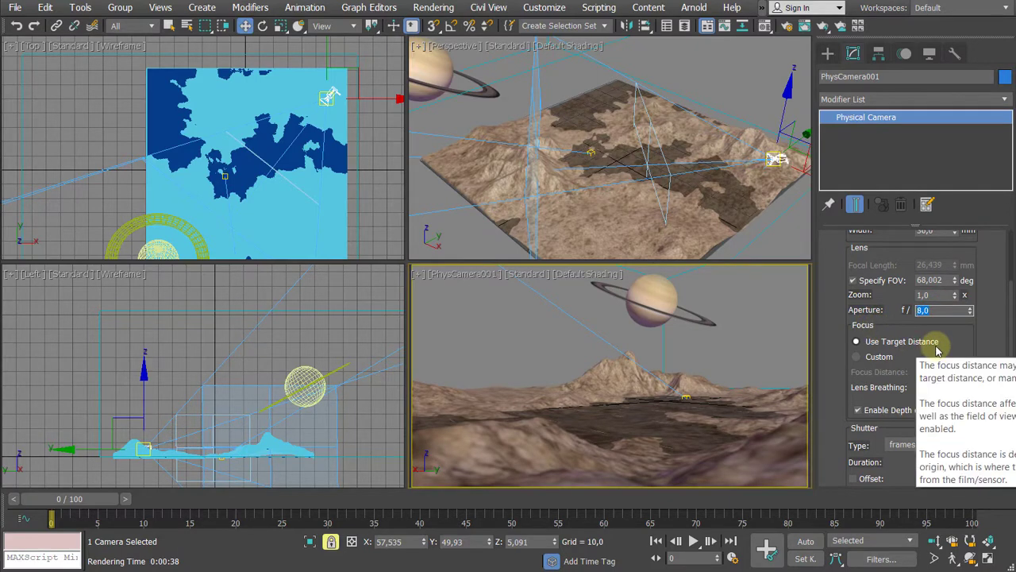
text(1)
key(Return)
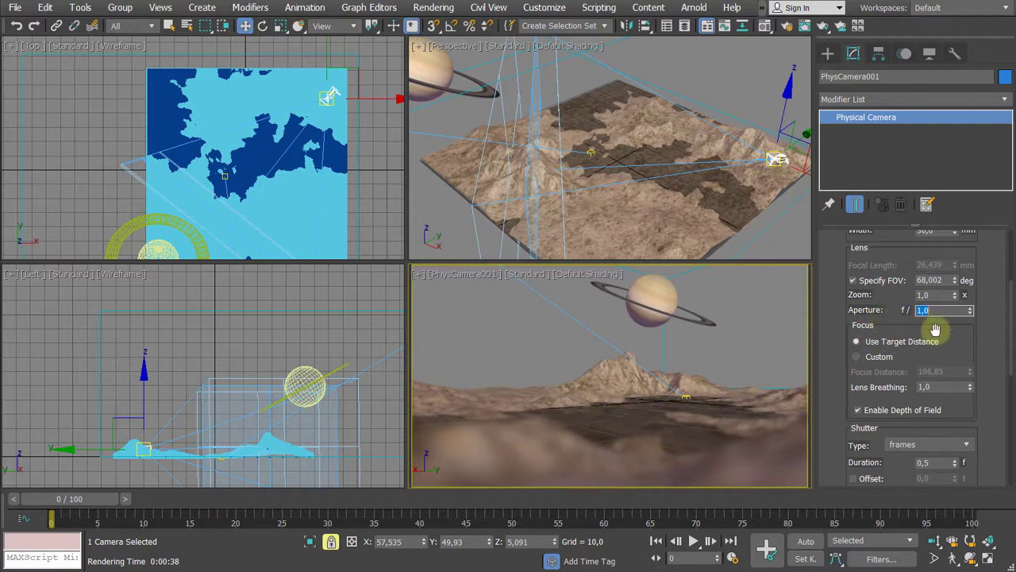
text(2)
key(Return)
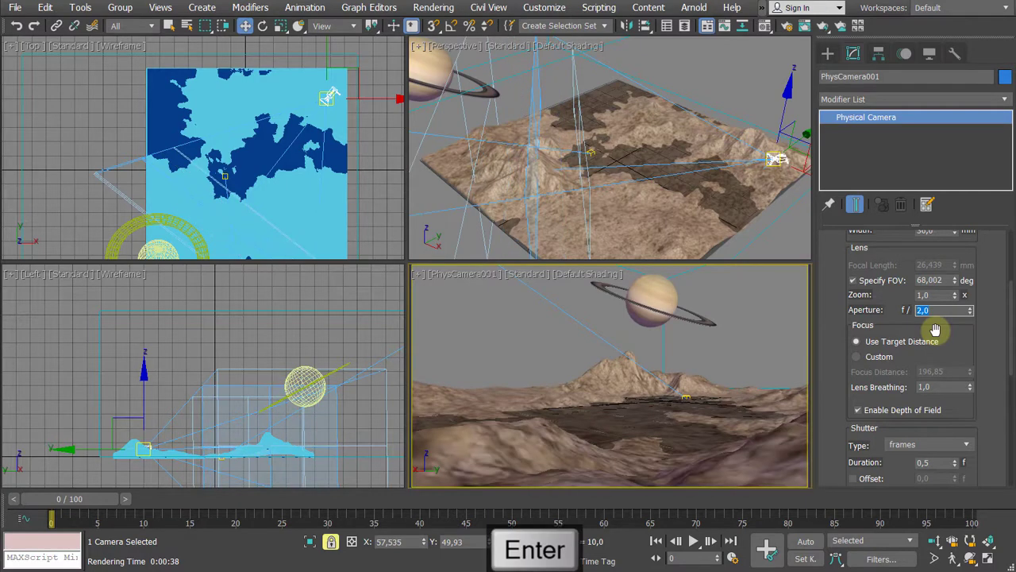
click(826, 320)
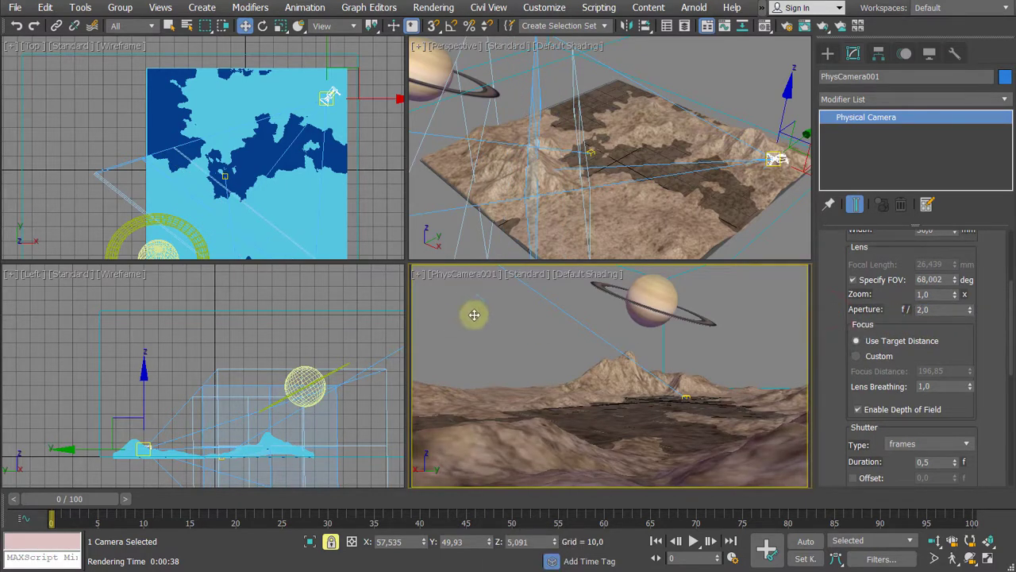
- Render the camera view to examine the depth-of-field blur beside the progress window, and stop the rendering
key(F10)
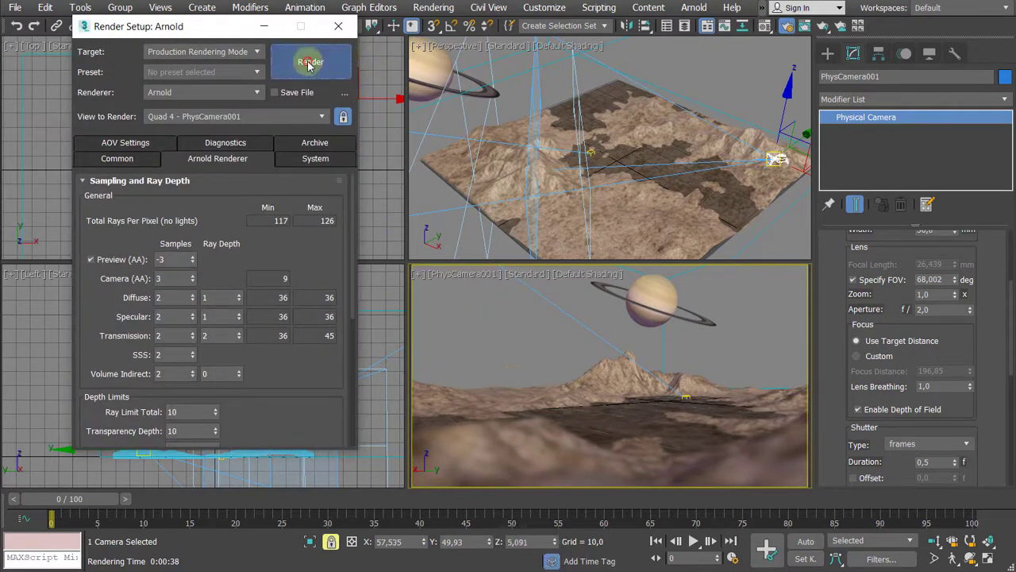
click(305, 62)
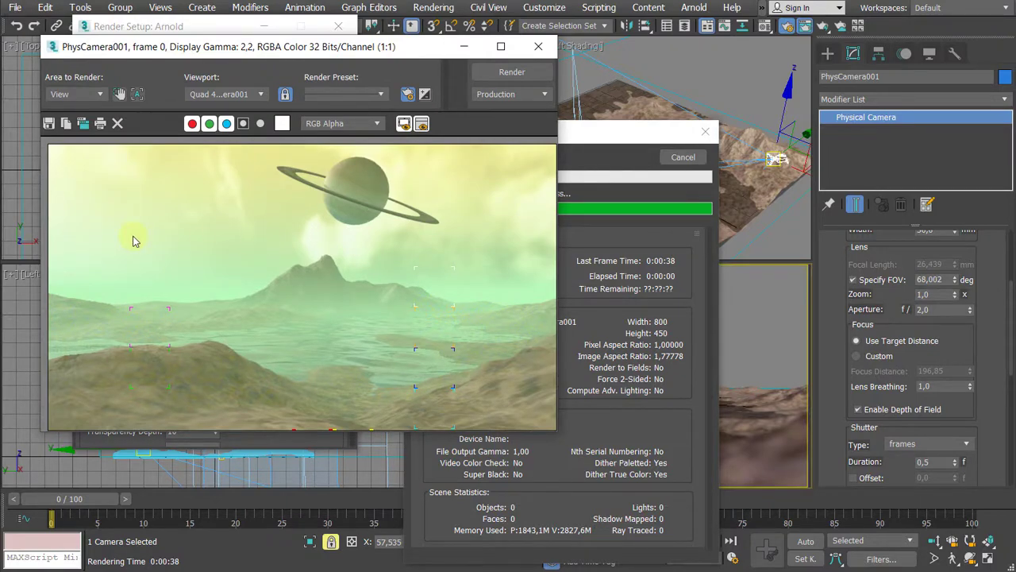
drag(613, 127, 785, 34)
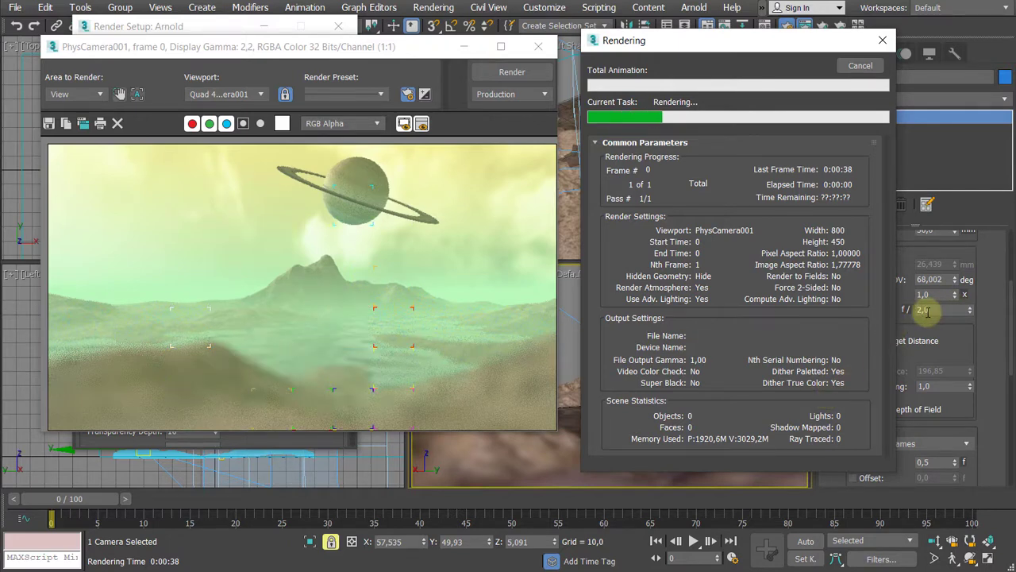
mouse_move(703, 46)
mouse_down()
mouse_move(605, 49)
mouse_move(701, 39)
mouse_up()
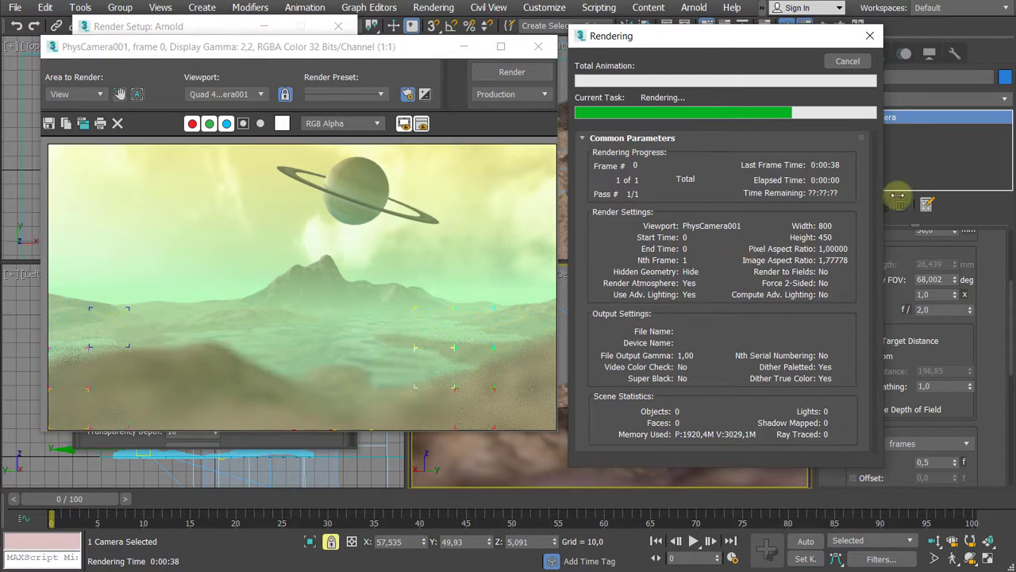
click(847, 61)
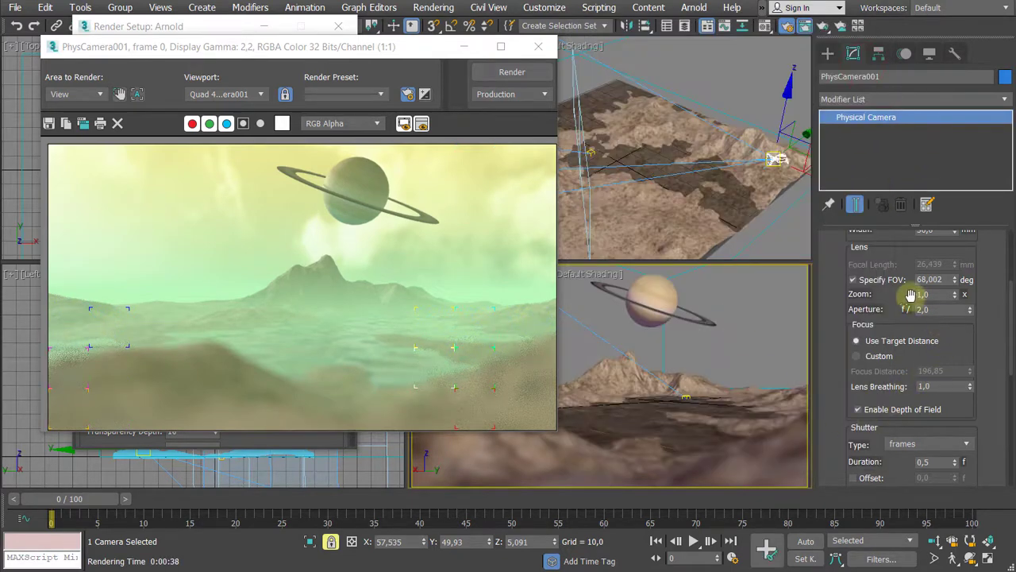
- Set the camera's aperture to f/8 and render the camera view again
click(933, 309)
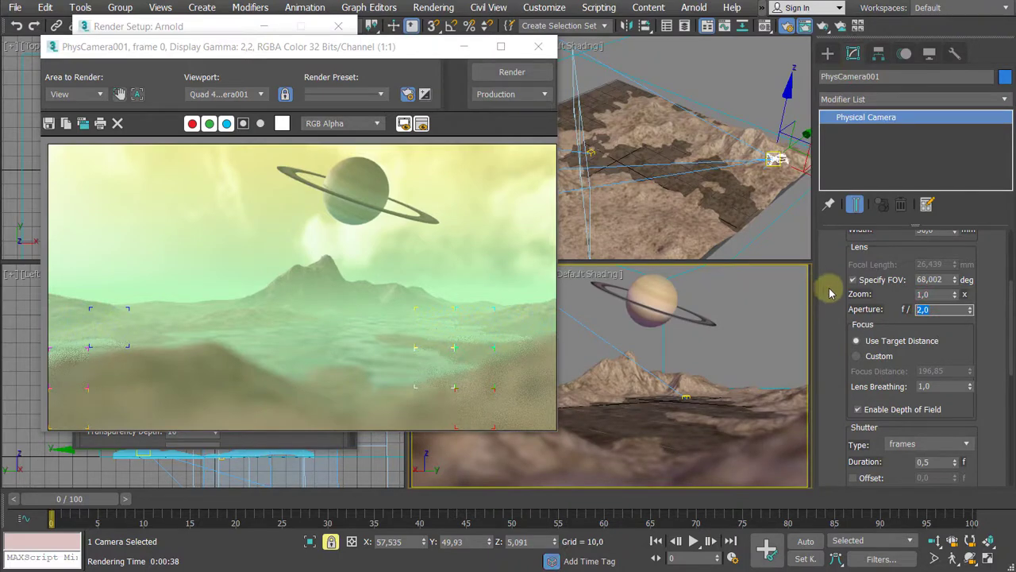
text(8)
key(Return)
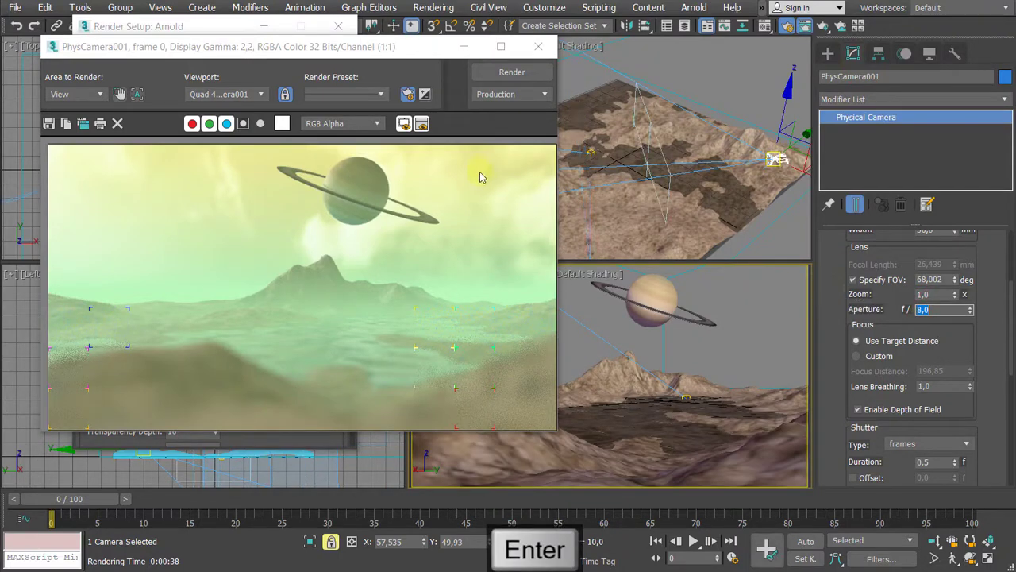
click(516, 71)
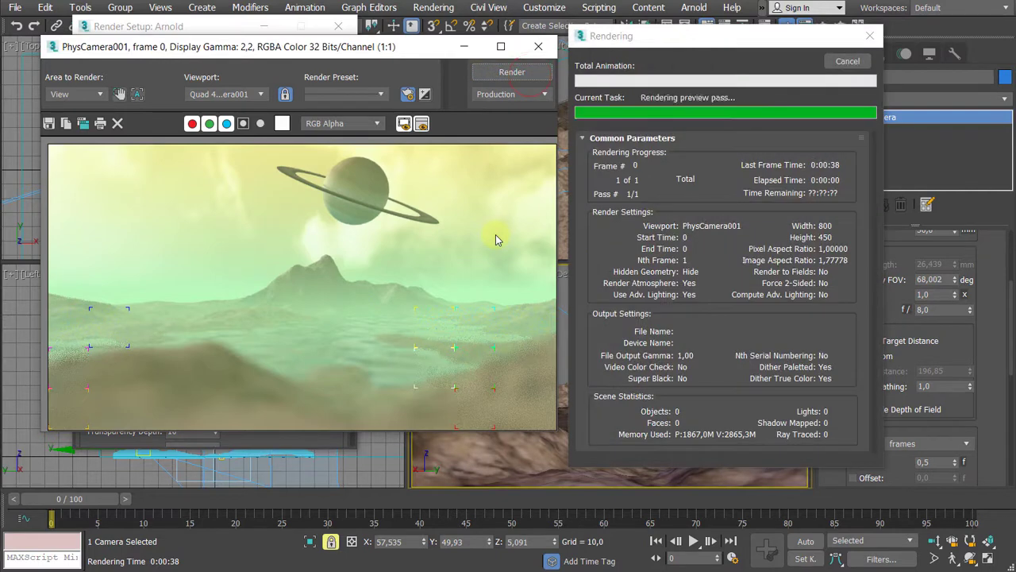